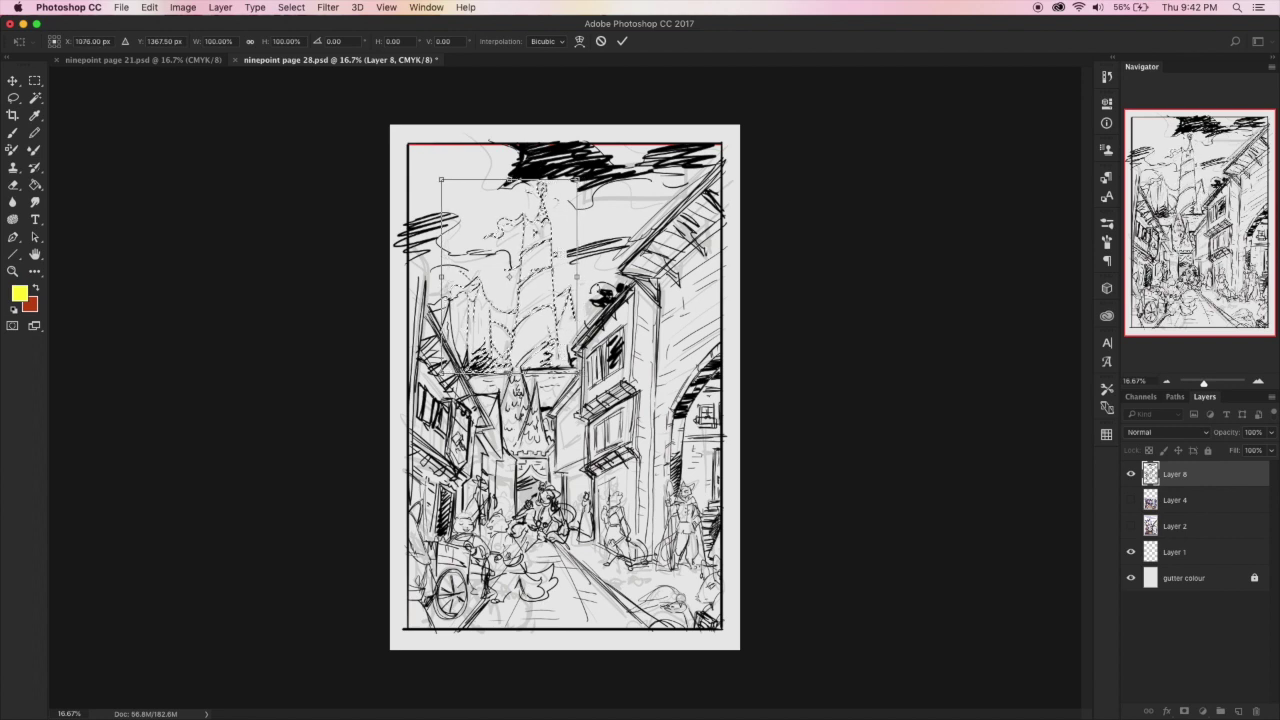
Shift the selected central tower sketch slightly to the left, apply the transform and drop the selection
key(Return)
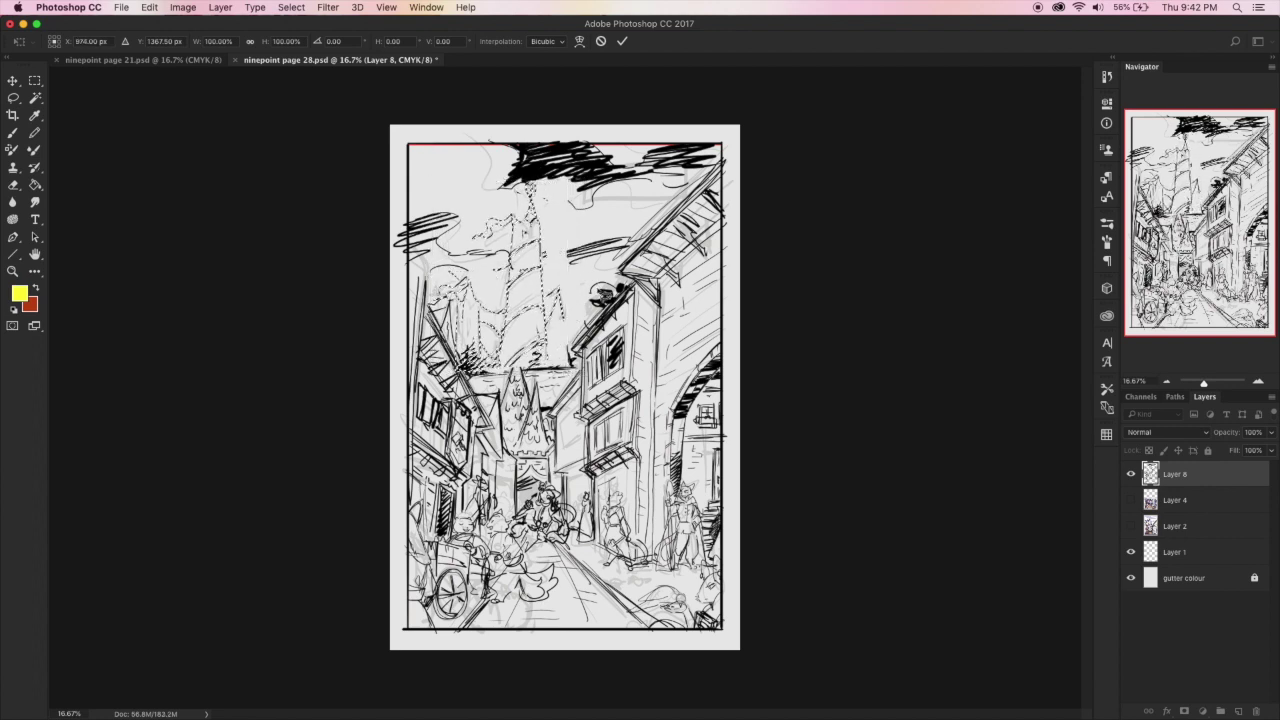
key(b)
key(super+z)
Reset to the default colours, add solid black shading to the sky clouds and save the page
key(d)
drag(556, 190, 579, 199)
drag(606, 252, 551, 268)
mouse_move(408, 230)
mouse_down()
mouse_move(412, 246)
mouse_move(432, 243)
mouse_up()
key(super+s)
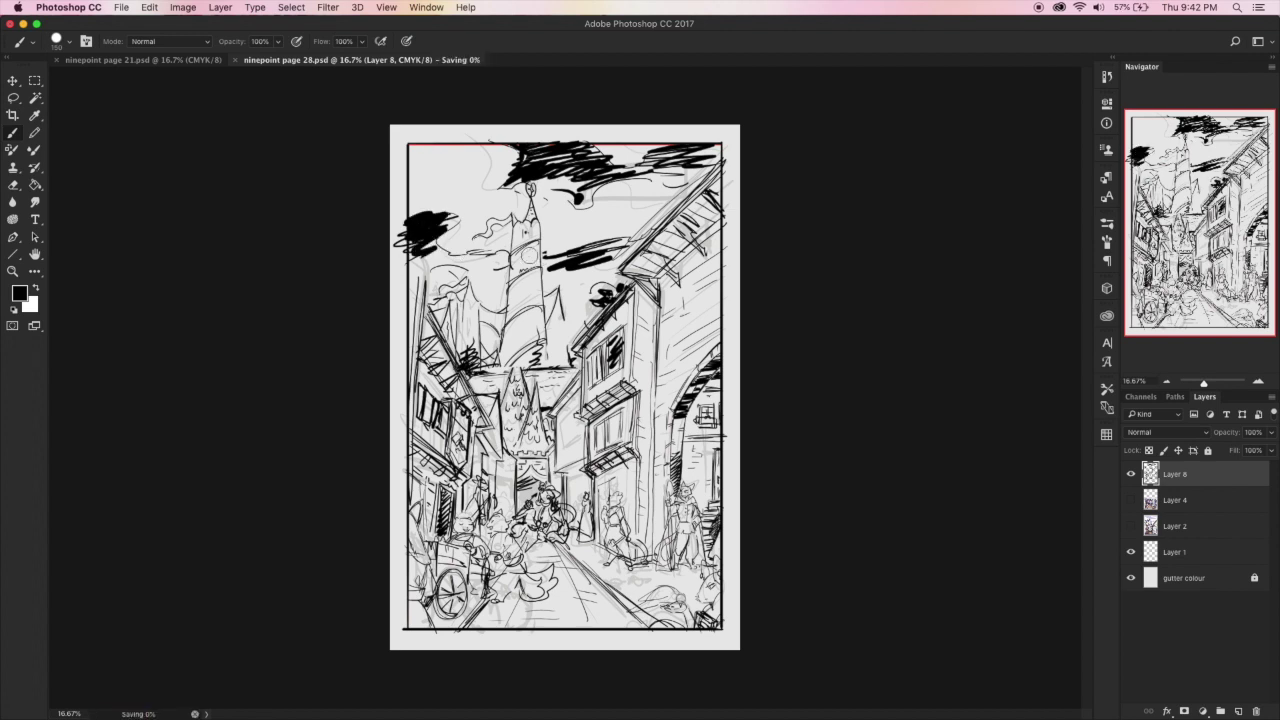
key(super+Tab)
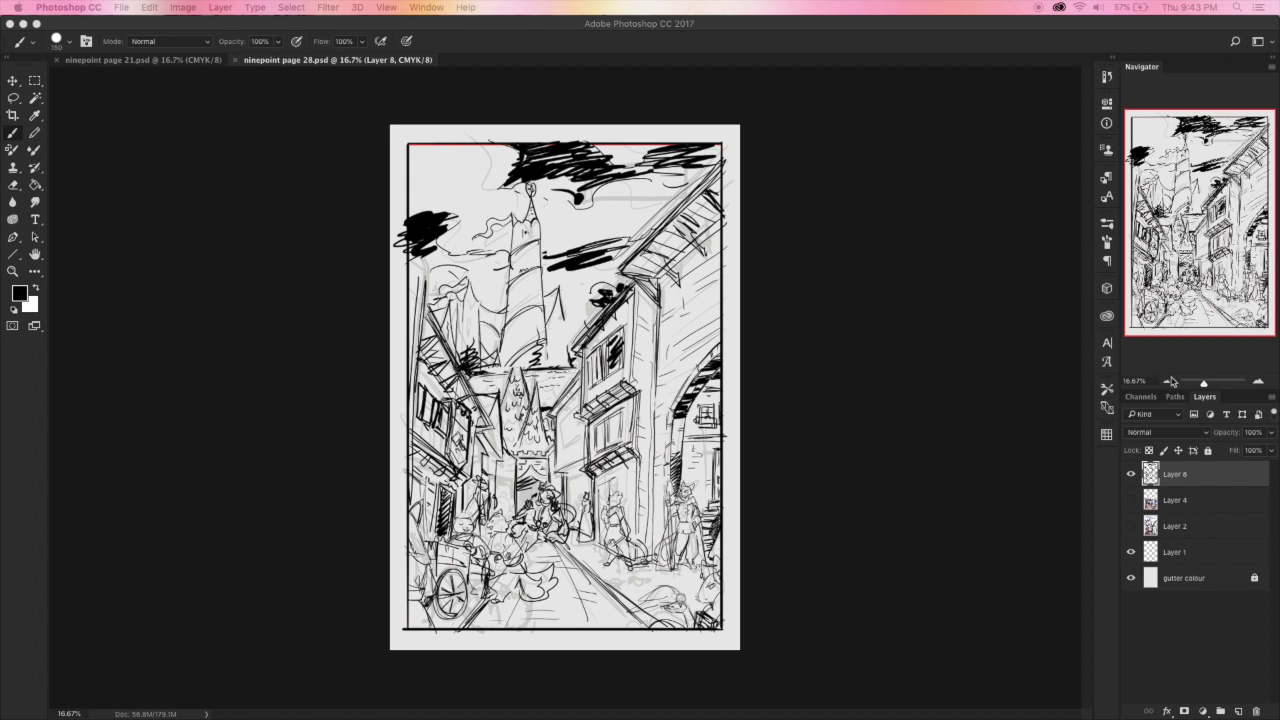
Show the Layer 2 colour rough, move it above the sketch layer and scale it to a small thumbnail on the page's right side
click(1217, 499)
click(1131, 526)
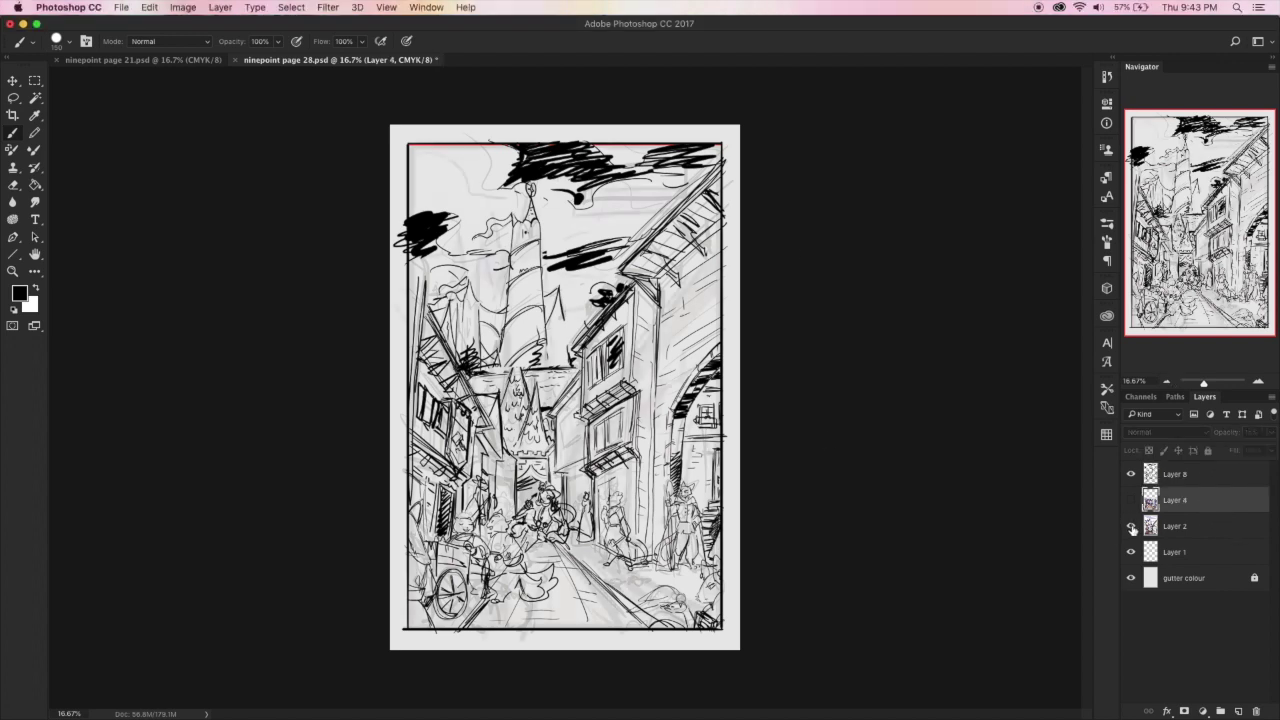
click(1173, 526)
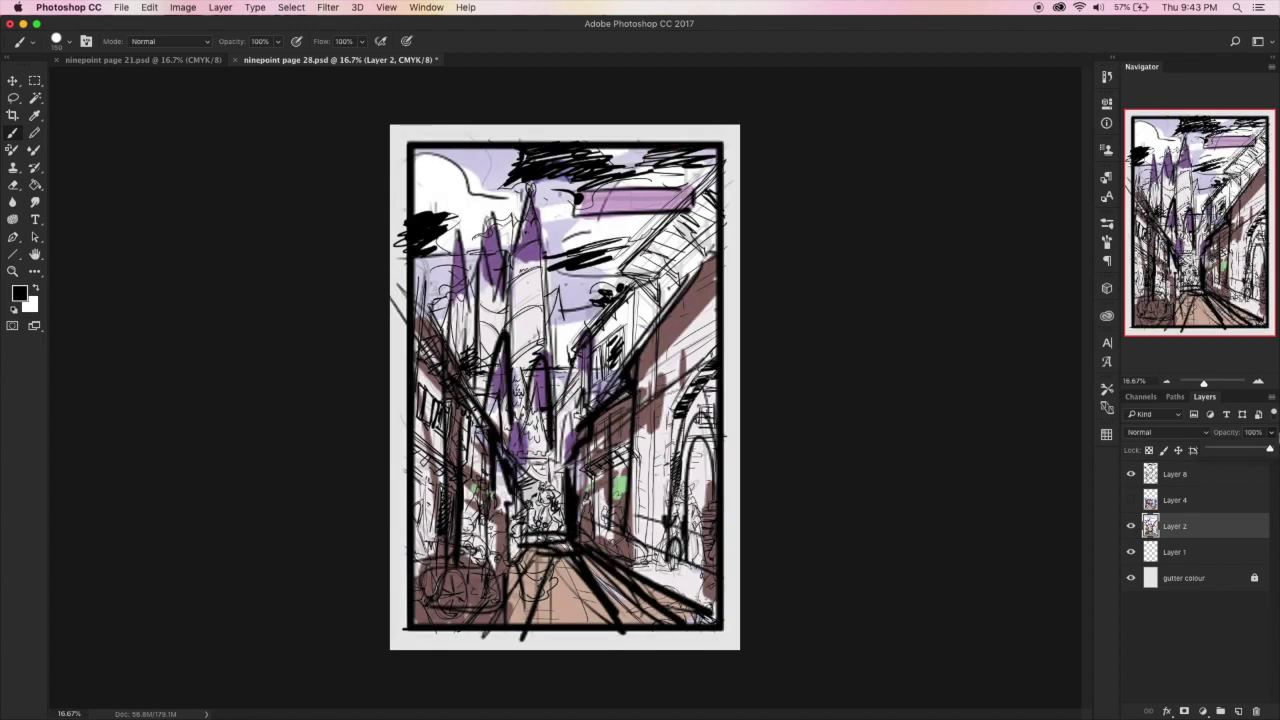
drag(1194, 524, 1206, 465)
key(ctrl+t)
drag(739, 126, 501, 479)
drag(469, 562, 660, 386)
key(Return)
Lower the opacity of the Layer 8 line sketch to 25%
click(1197, 519)
click(1197, 508)
click(1199, 519)
click(1235, 506)
drag(1253, 449, 1225, 455)
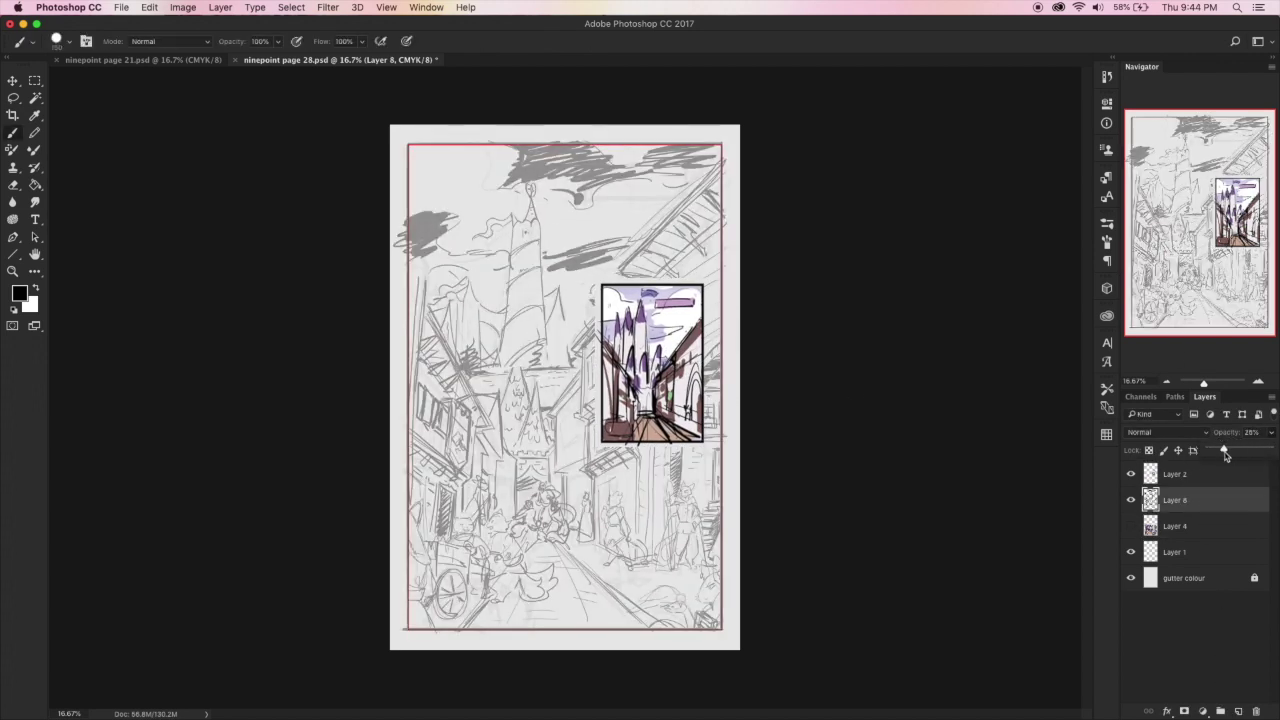
Add a layer below the sketch and fill the whole panel area with pale lavender sampled from the colour thumbnail
super+click(1238, 711)
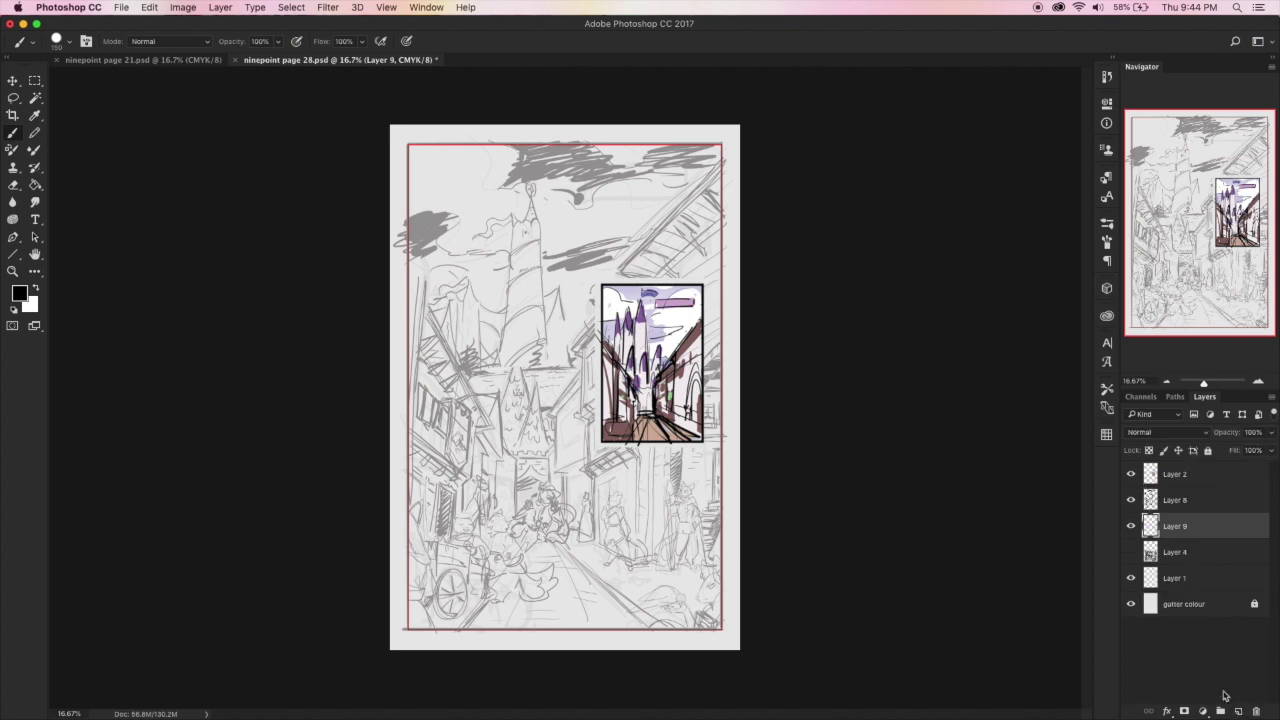
click(35, 81)
drag(408, 145, 721, 629)
key(i)
click(655, 330)
key(g)
click(575, 464)
key(super+d)
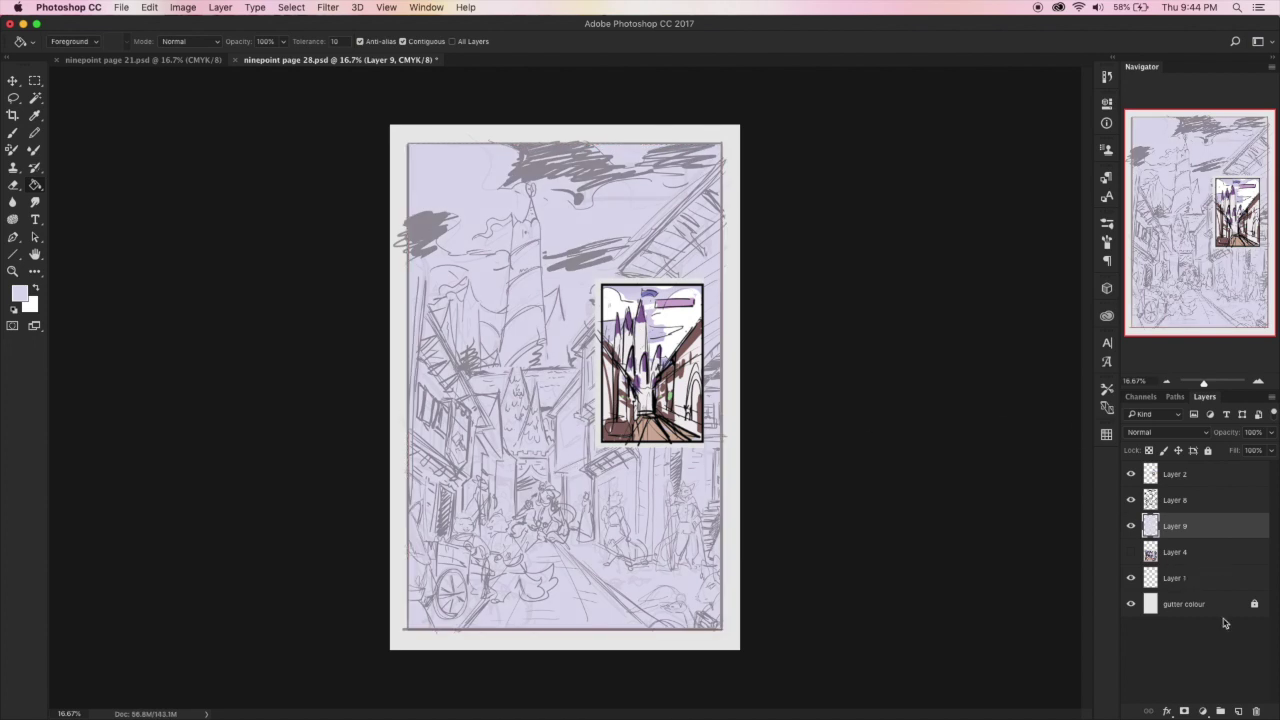
On a new layer, outline and fill the street ground with the tan sampled from the thumbnail's road
key(super+shift+alt+n)
key(i)
click(670, 431)
key(b)
mouse_move(566, 535)
mouse_down()
mouse_move(506, 538)
mouse_move(420, 591)
mouse_move(398, 625)
mouse_up()
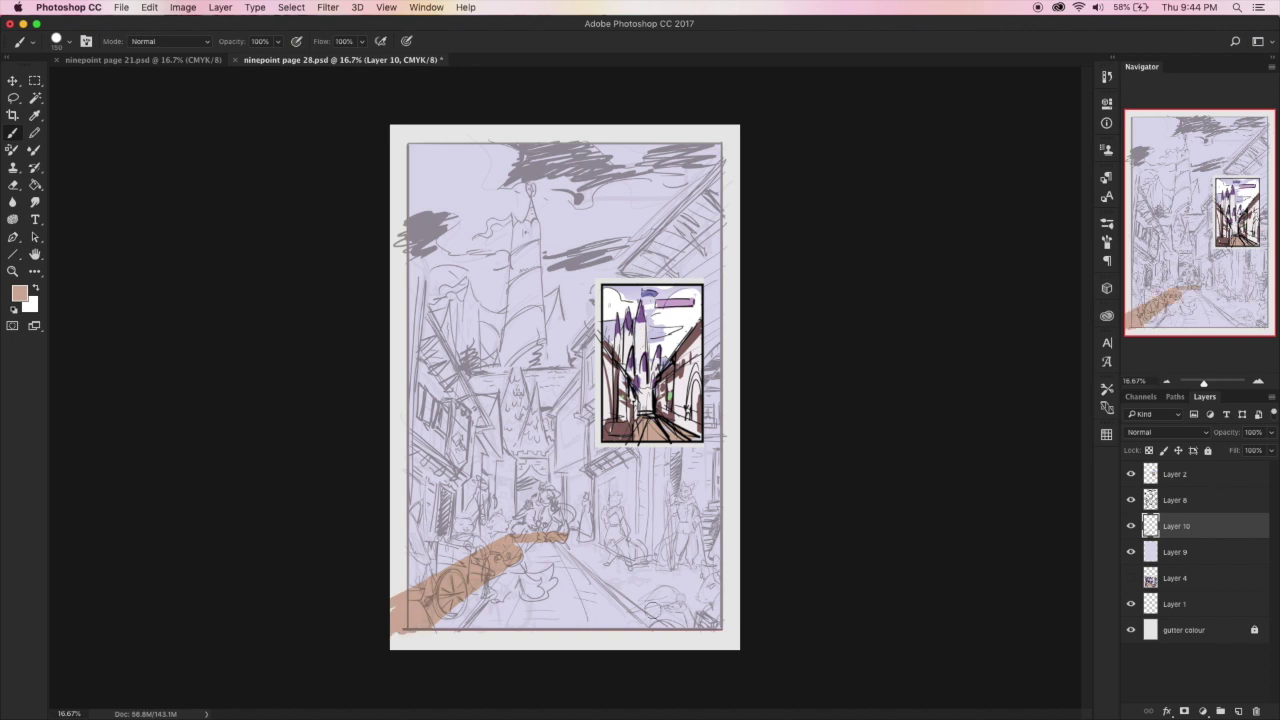
mouse_move(573, 539)
mouse_down()
mouse_move(630, 567)
mouse_move(690, 564)
mouse_move(717, 585)
mouse_move(719, 623)
mouse_move(416, 627)
mouse_up()
key(g)
click(589, 601)
key(b)
drag(507, 558, 508, 615)
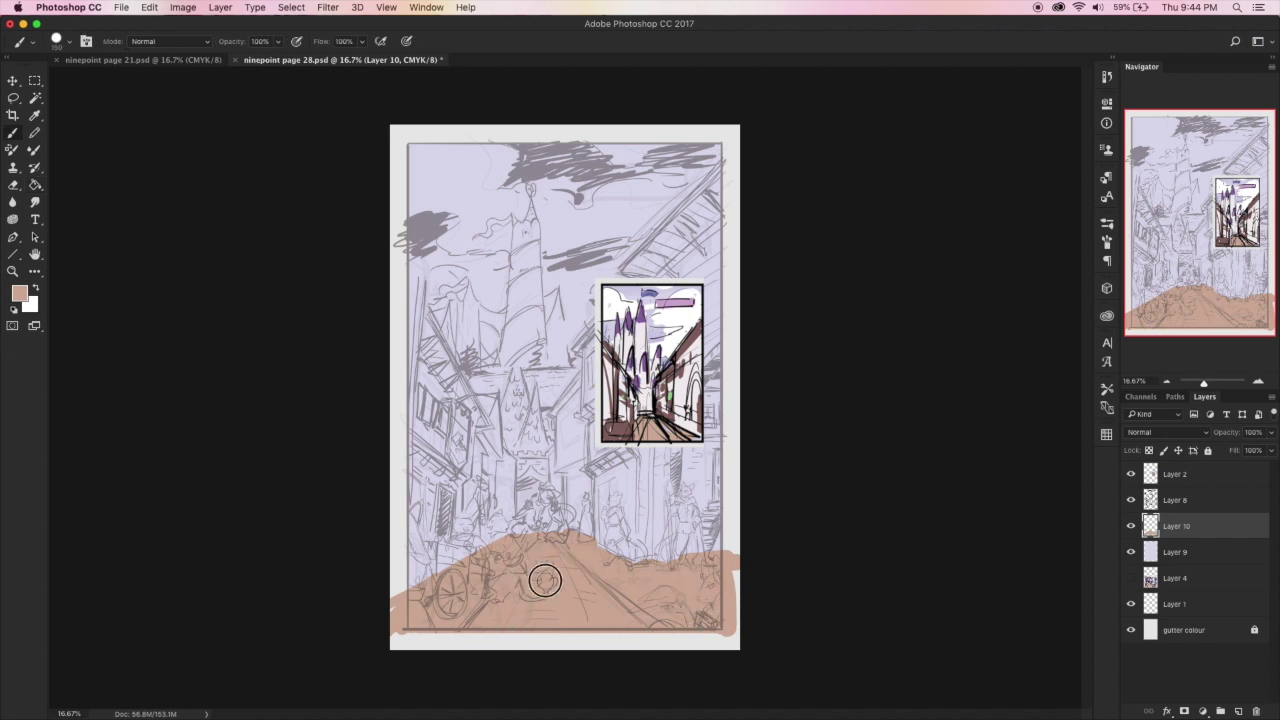
Sample the off-white wall colour from the thumbnail and add a new layer above the street colour
key(i)
drag(652, 330, 680, 388)
click(1238, 711)
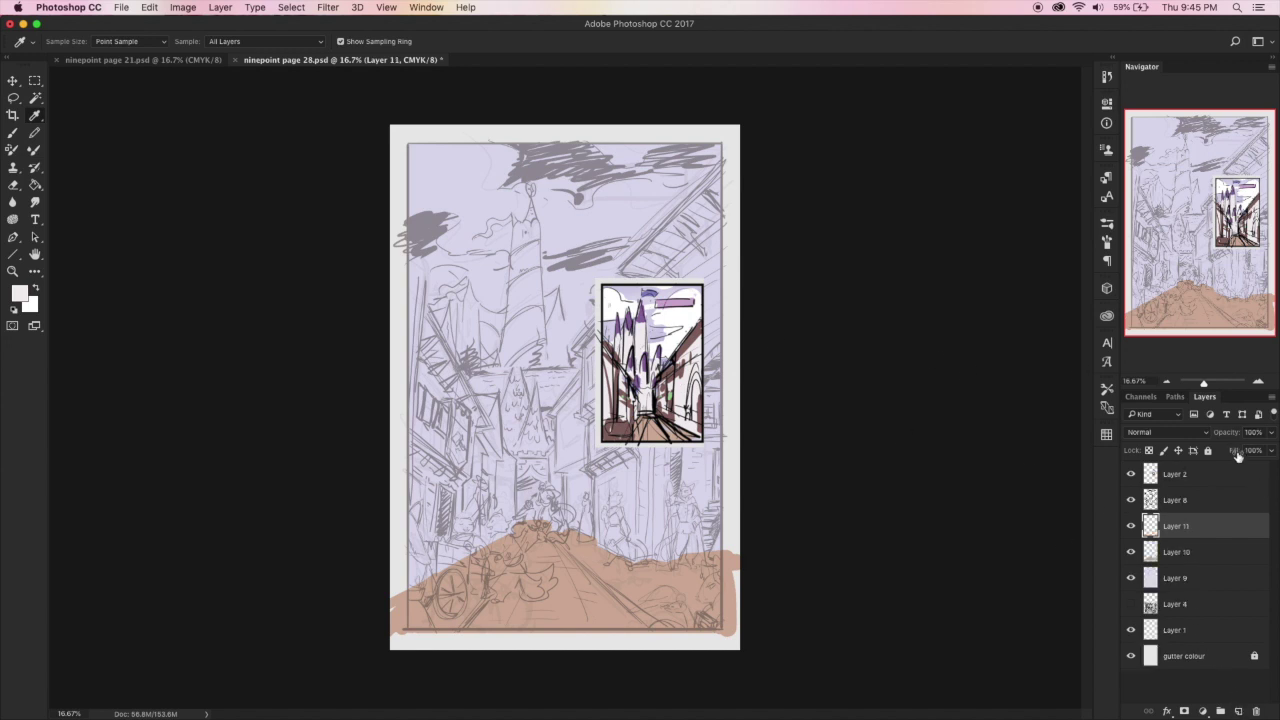
Move the colour thumbnail to the upper left of the page, clear of the right-hand buildings
key(b)
click(1175, 474)
key(ctrl+t)
drag(660, 370, 519, 247)
Paint the walls of the right-hand buildings off-white on Layer 11, from the roofline down to the street
click(1189, 526)
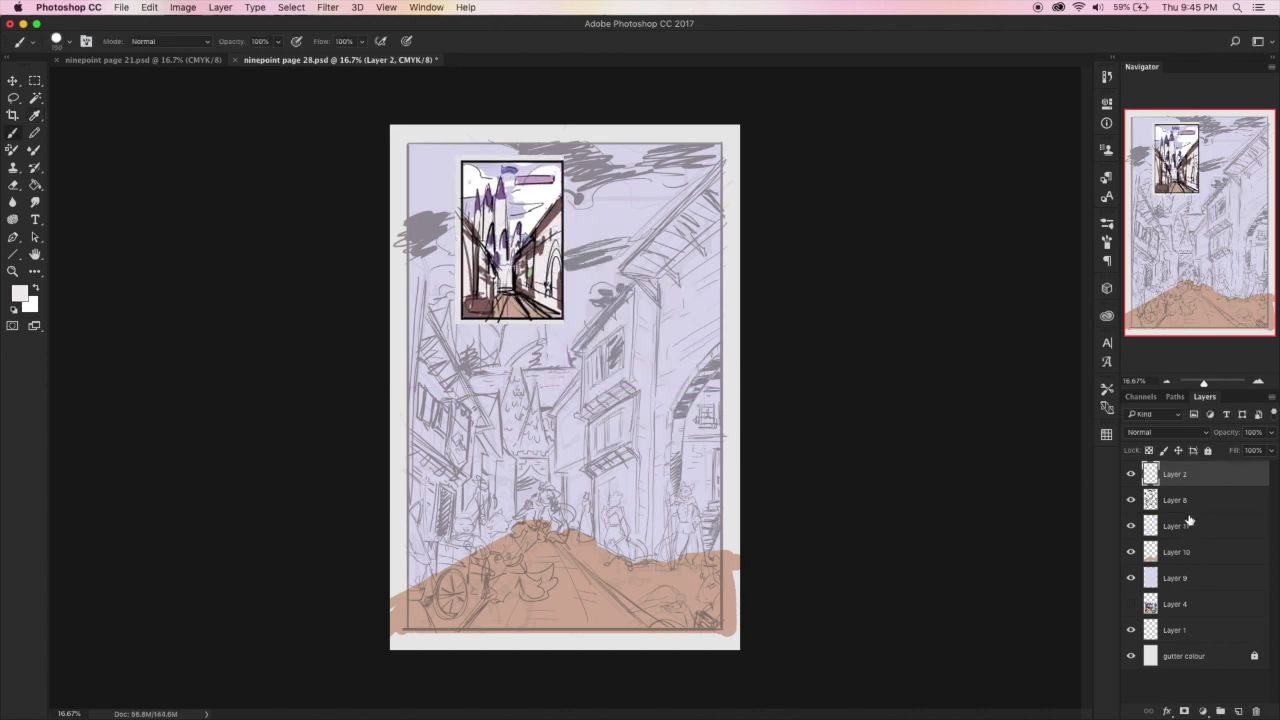
mouse_move(668, 270)
mouse_down()
mouse_move(661, 358)
mouse_move(658, 294)
mouse_move(642, 364)
mouse_up()
key(e)
key(b)
mouse_move(620, 321)
mouse_down()
mouse_move(589, 349)
mouse_move(577, 391)
mouse_up()
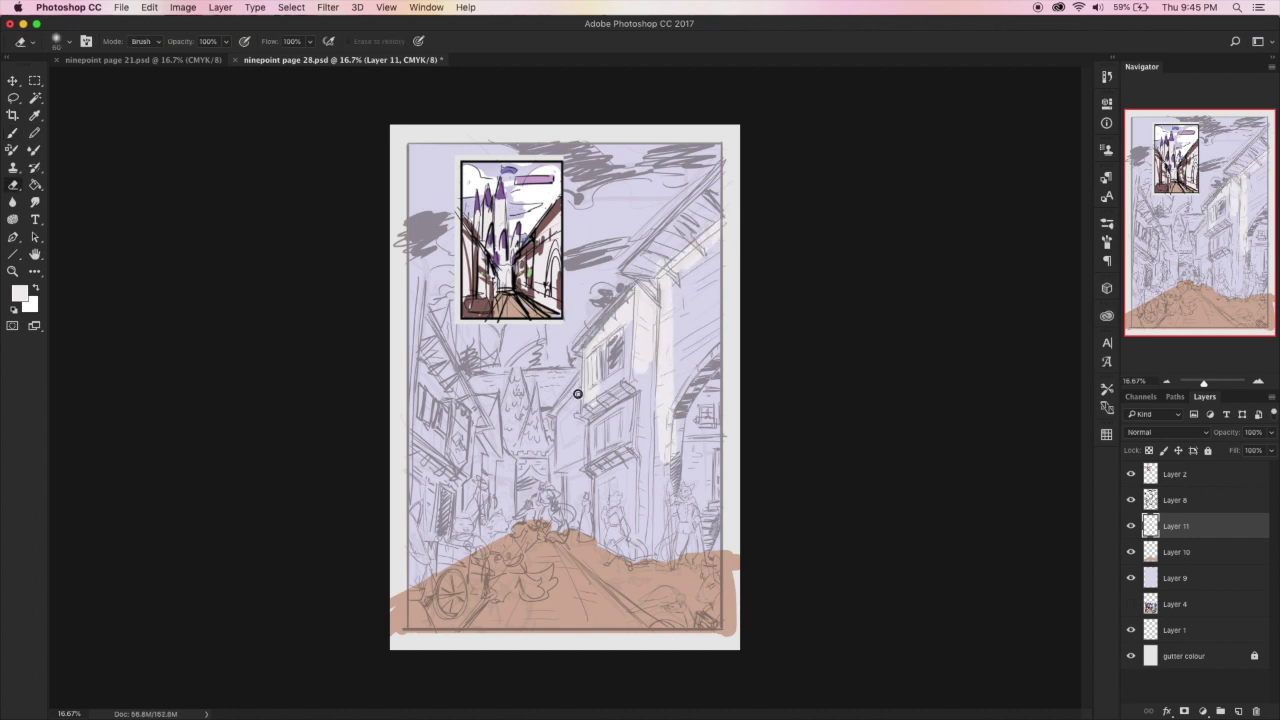
drag(573, 468, 574, 502)
drag(581, 418, 574, 451)
drag(633, 311, 595, 362)
mouse_move(669, 293)
mouse_down()
mouse_move(708, 254)
mouse_move(718, 363)
mouse_move(689, 334)
mouse_move(660, 346)
mouse_move(607, 505)
mouse_up()
click(1258, 382)
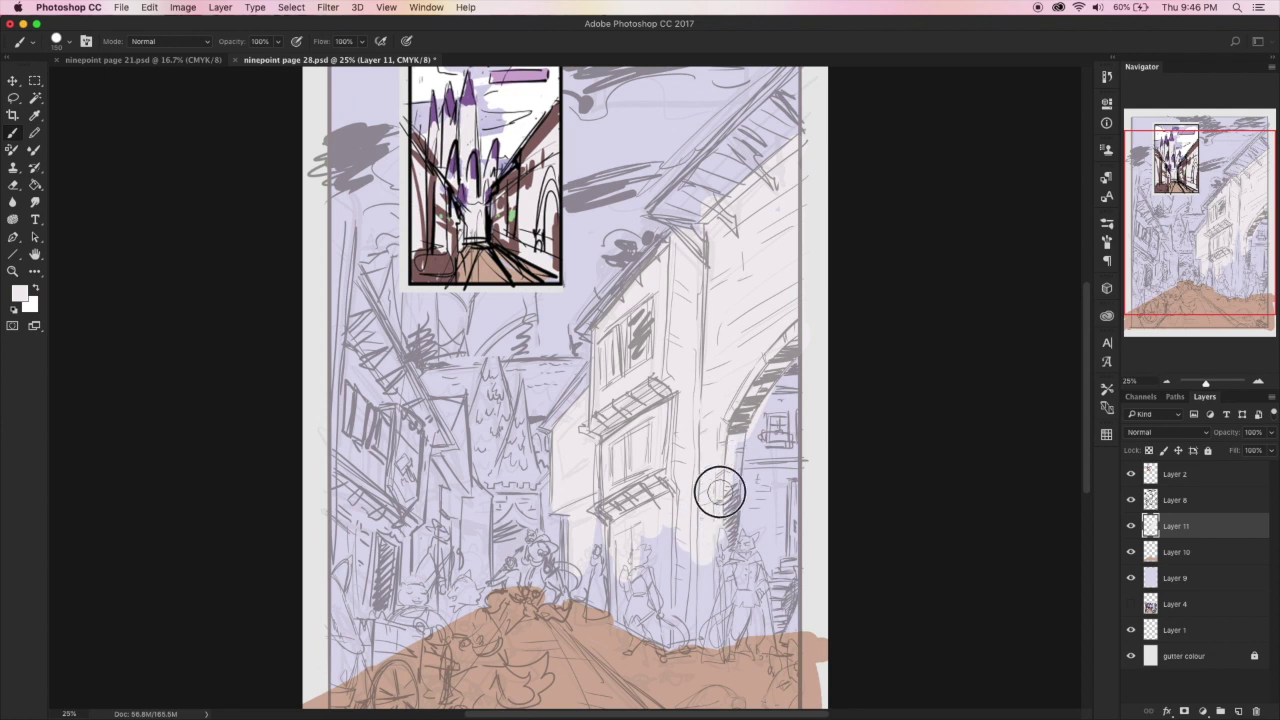
mouse_move(575, 512)
mouse_down()
mouse_move(575, 576)
mouse_move(605, 599)
mouse_move(623, 559)
mouse_move(615, 619)
mouse_move(652, 613)
mouse_move(663, 636)
mouse_move(697, 609)
mouse_move(682, 635)
mouse_move(732, 629)
mouse_move(727, 551)
mouse_move(721, 647)
mouse_up()
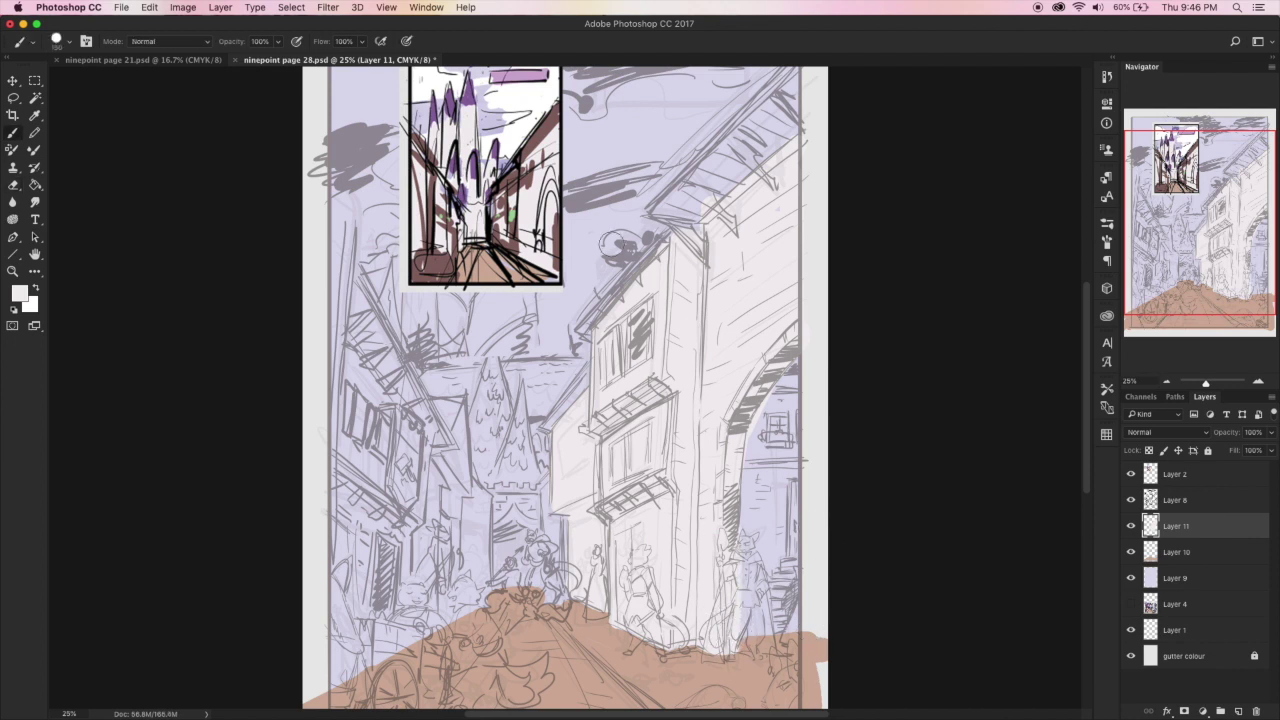
Paint the left-hand row of buildings off-white down to the street edge
mouse_move(335, 222)
mouse_down()
mouse_move(330, 150)
mouse_move(327, 363)
mouse_move(372, 355)
mouse_move(360, 451)
mouse_move(426, 463)
mouse_move(426, 451)
mouse_move(447, 497)
mouse_move(431, 471)
mouse_move(371, 486)
mouse_move(352, 535)
mouse_move(423, 556)
mouse_move(340, 646)
mouse_move(437, 549)
mouse_move(360, 540)
mouse_move(431, 628)
mouse_move(445, 572)
mouse_up()
mouse_move(463, 491)
mouse_down()
mouse_move(477, 581)
mouse_move(461, 600)
mouse_move(435, 585)
mouse_up()
drag(1196, 280, 1197, 284)
click(36, 118)
key(b)
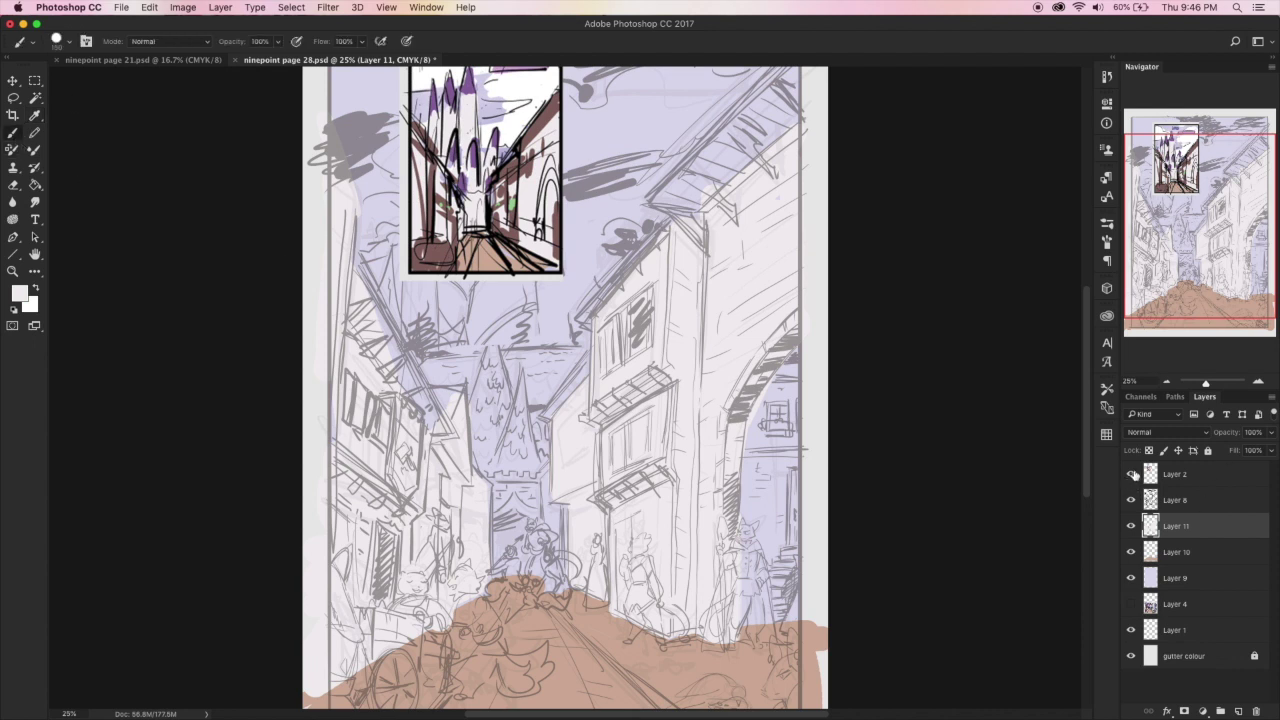
Hide the colour thumbnail, choose a muted pinkish grey and paint a stroke on the central tower on a new layer
click(1131, 475)
key(i)
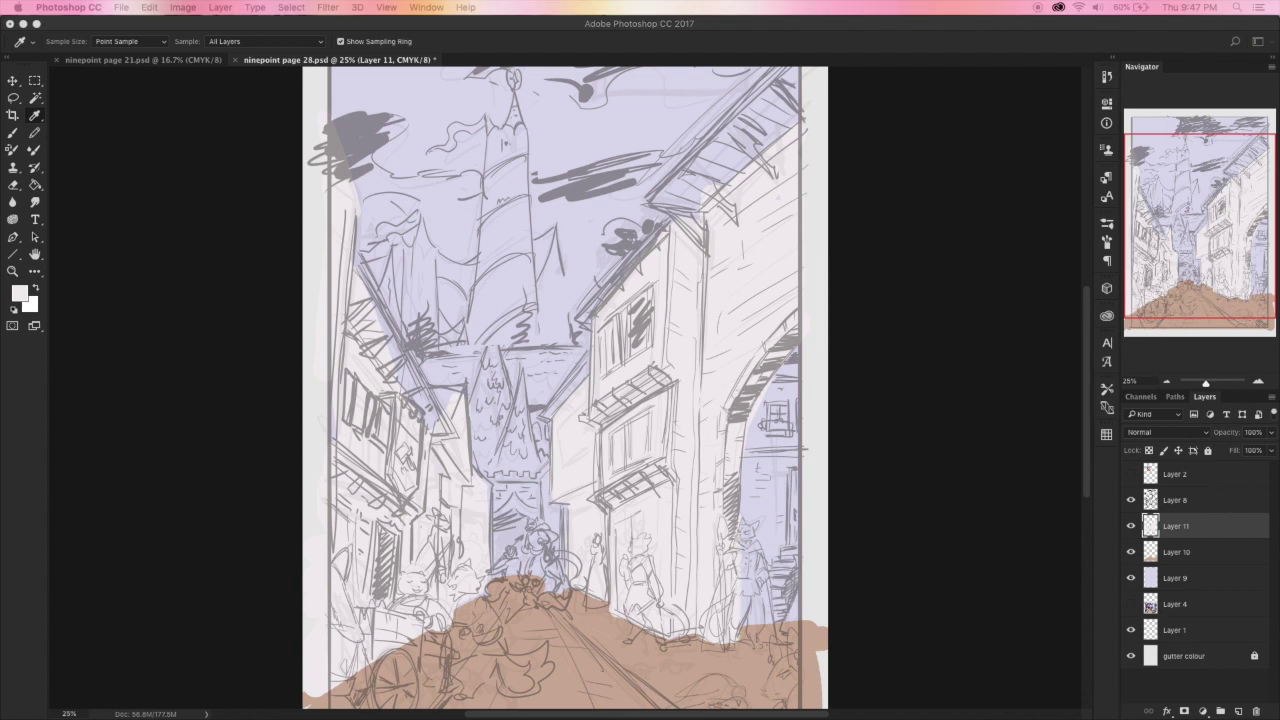
click(20, 293)
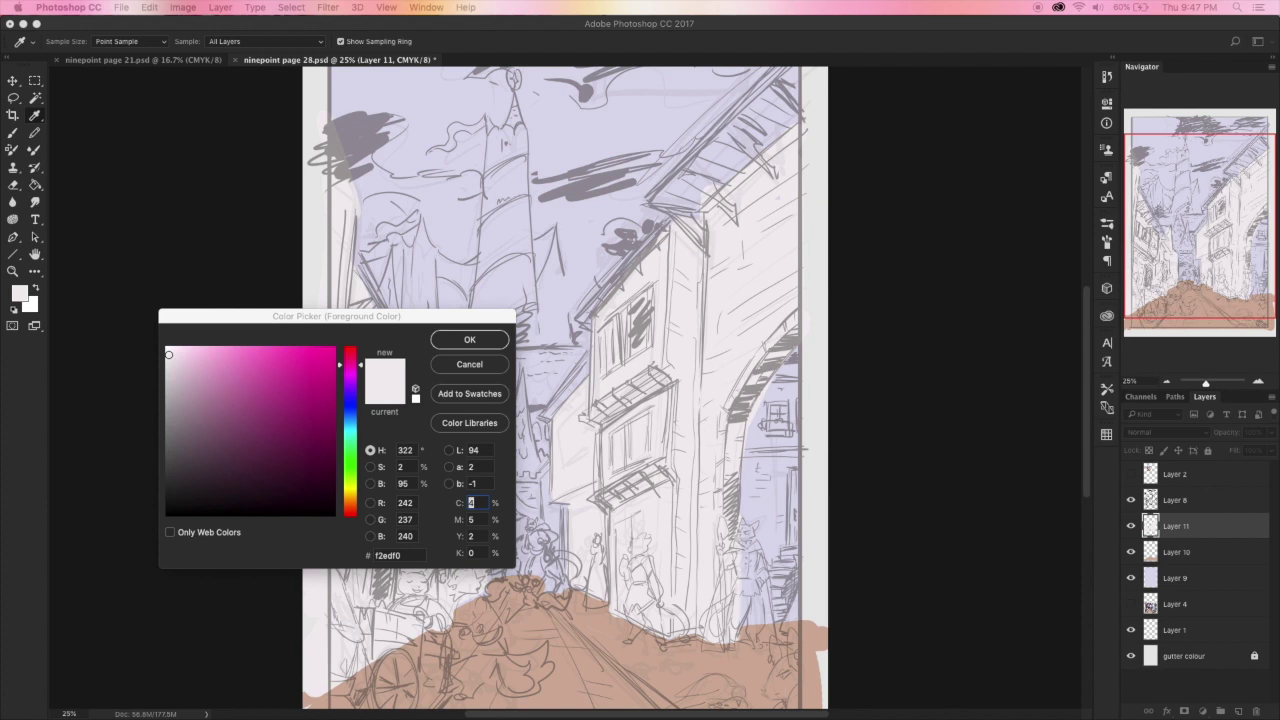
click(179, 369)
click(352, 368)
click(445, 345)
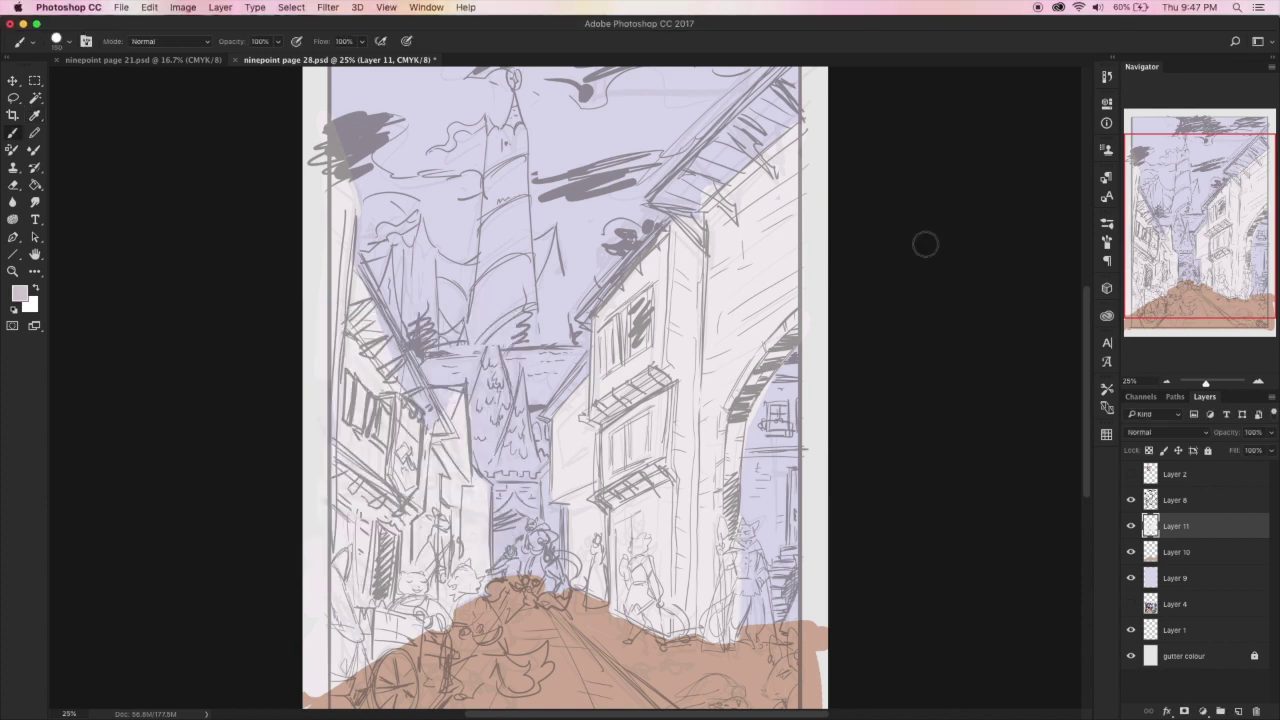
click(1238, 711)
drag(502, 160, 500, 282)
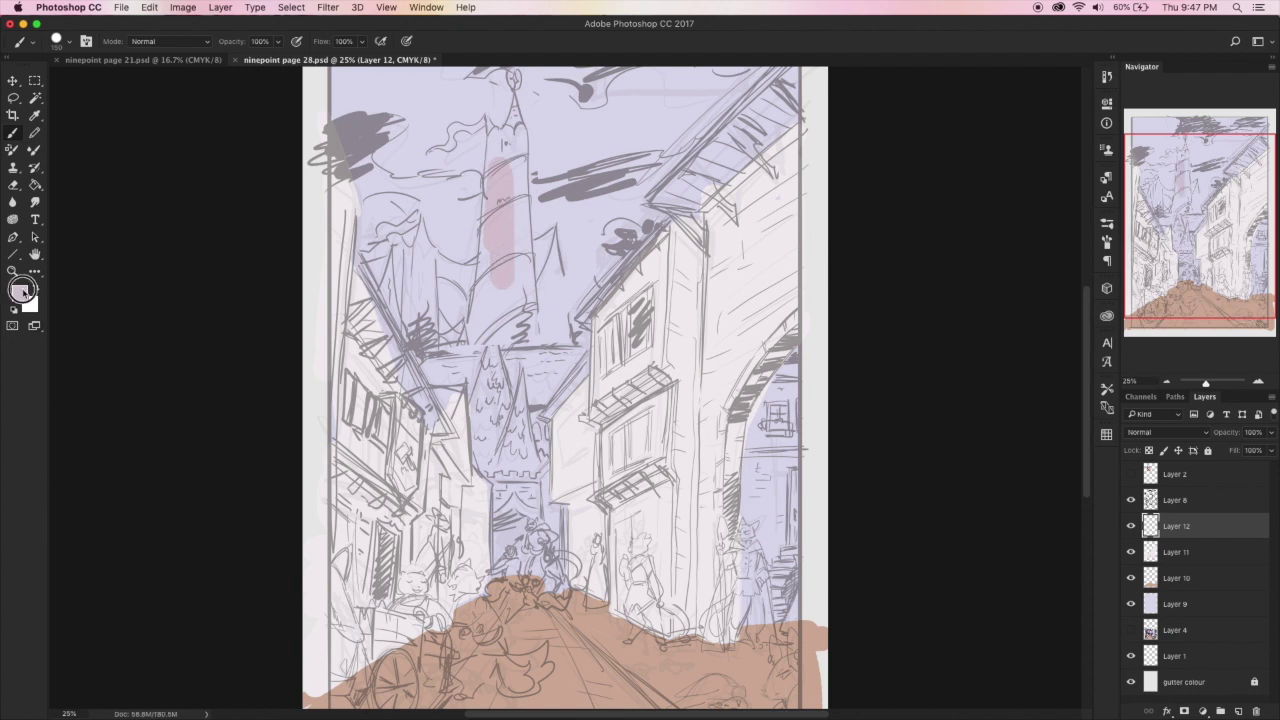
Try a lighter pink and another hue as the castle's base colour with short test strokes
click(22, 291)
click(178, 358)
click(456, 341)
drag(420, 298, 451, 329)
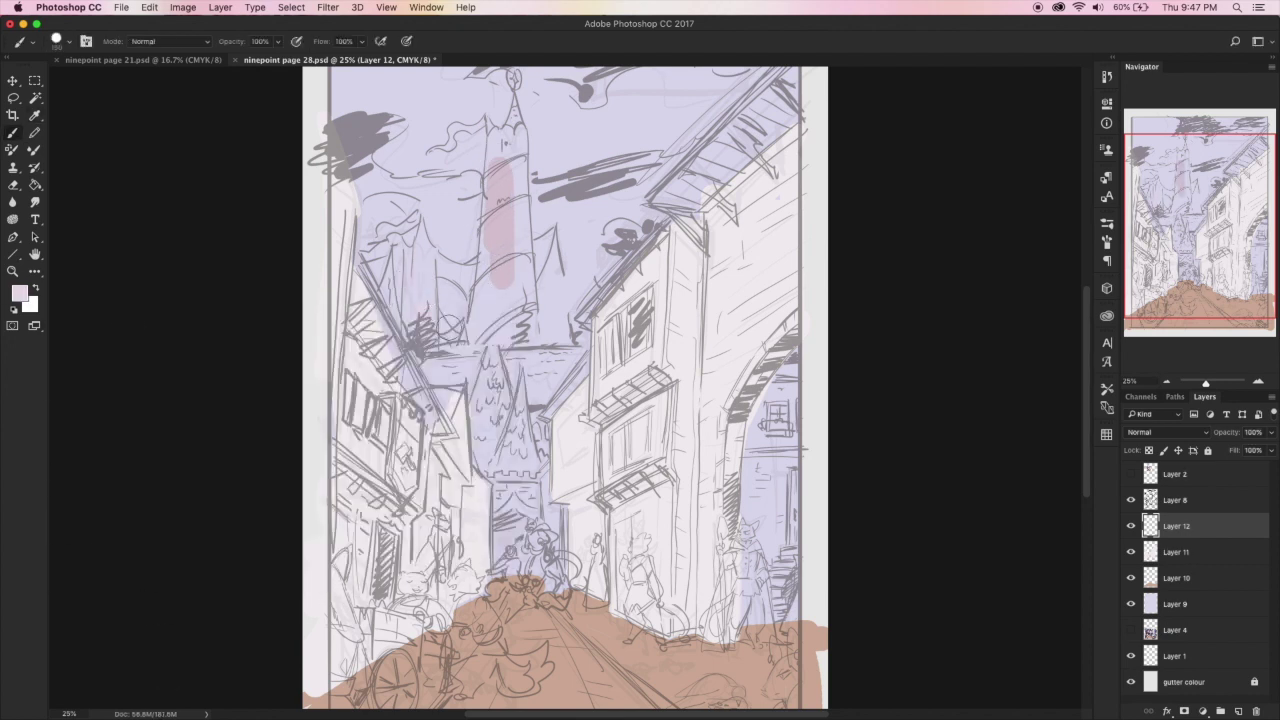
click(22, 291)
click(352, 405)
click(462, 340)
drag(508, 240, 508, 254)
key(super+z)
Choose a near-white colour and paint the castle's central tower, left spires and connecting bridge
click(20, 292)
click(170, 347)
key(Return)
mouse_move(497, 292)
mouse_down()
mouse_move(491, 126)
mouse_move(514, 114)
mouse_move(523, 303)
mouse_move(474, 351)
mouse_move(524, 316)
mouse_up()
mouse_move(420, 232)
mouse_down()
mouse_move(411, 309)
mouse_move(412, 244)
mouse_up()
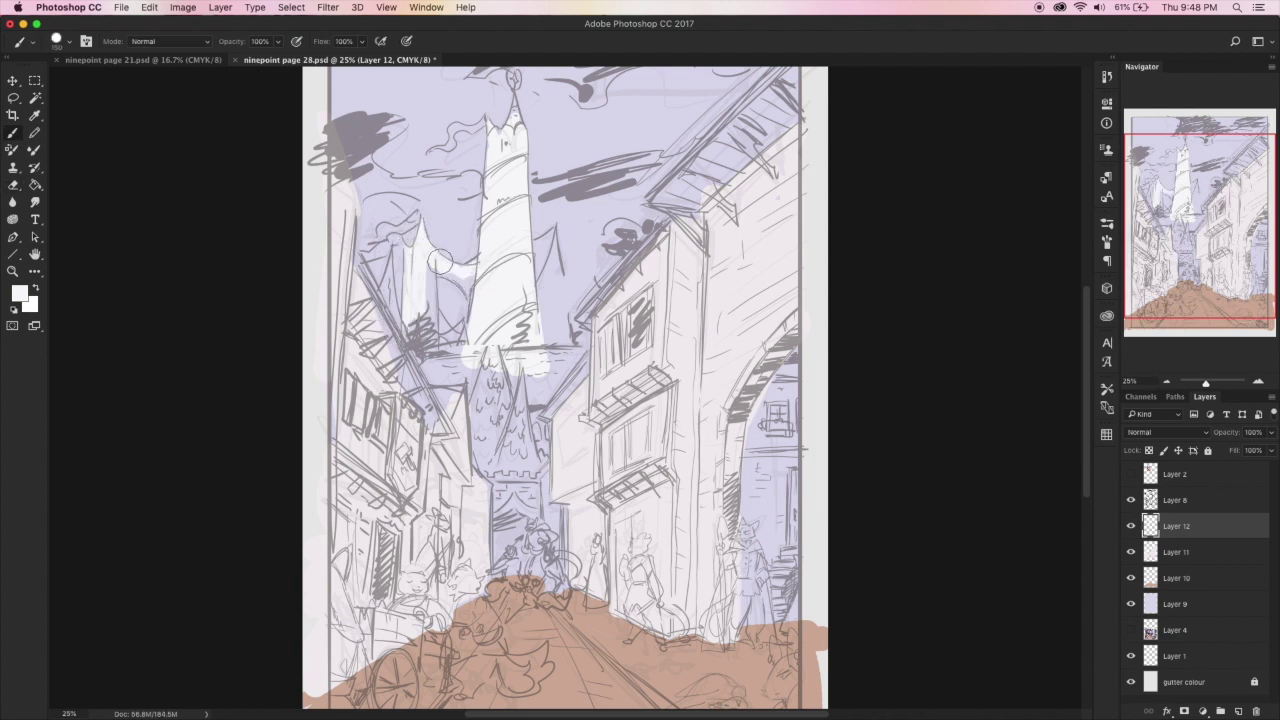
drag(466, 283, 464, 296)
key(e)
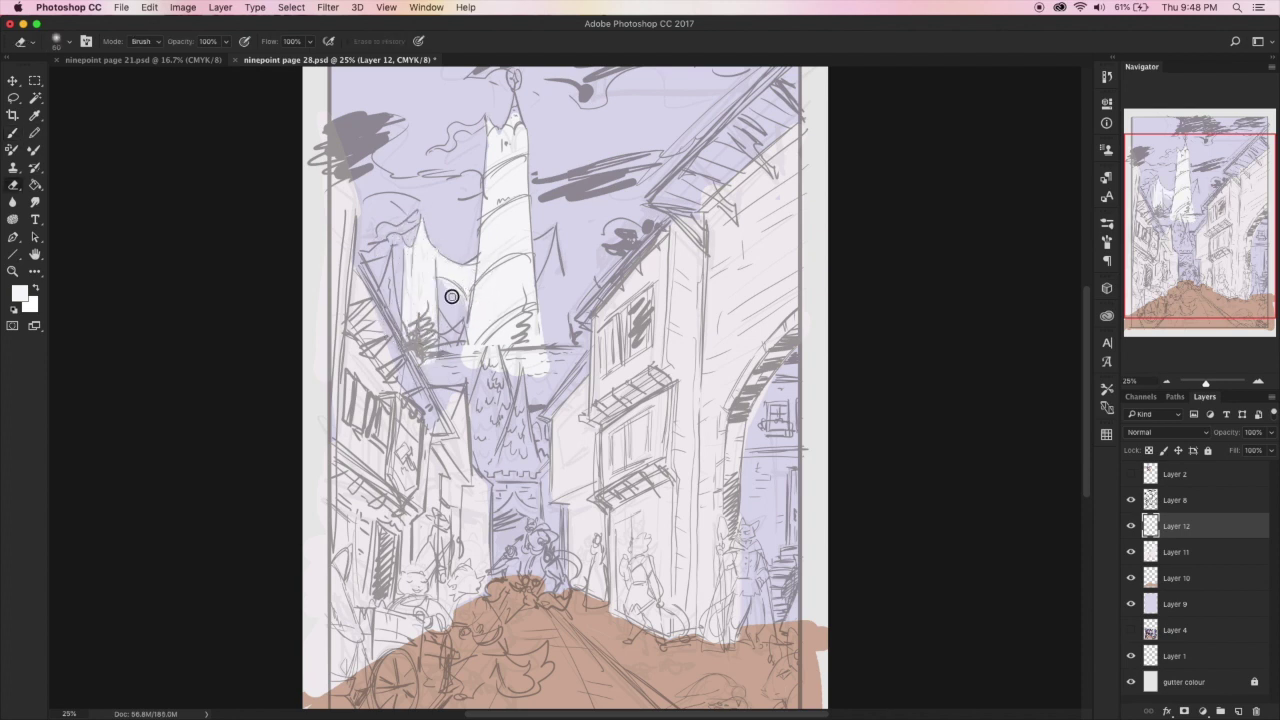
Paint the castle wall beneath the towers near-white and trim the overspill with a different eraser brush
key(b)
mouse_move(449, 340)
mouse_down()
mouse_move(478, 361)
mouse_move(432, 367)
mouse_move(482, 395)
mouse_up()
key(e)
click(69, 42)
double_click(91, 169)
mouse_move(461, 404)
mouse_down()
mouse_move(480, 379)
mouse_move(474, 397)
mouse_move(453, 382)
mouse_move(496, 386)
mouse_move(512, 367)
mouse_move(531, 464)
mouse_move(560, 417)
mouse_move(543, 448)
mouse_move(512, 419)
mouse_move(545, 376)
mouse_up()
Paint the castle's right-hand spire near-white
key(b)
key(e)
key(b)
mouse_move(555, 243)
mouse_down()
mouse_move(554, 340)
mouse_move(557, 314)
mouse_up()
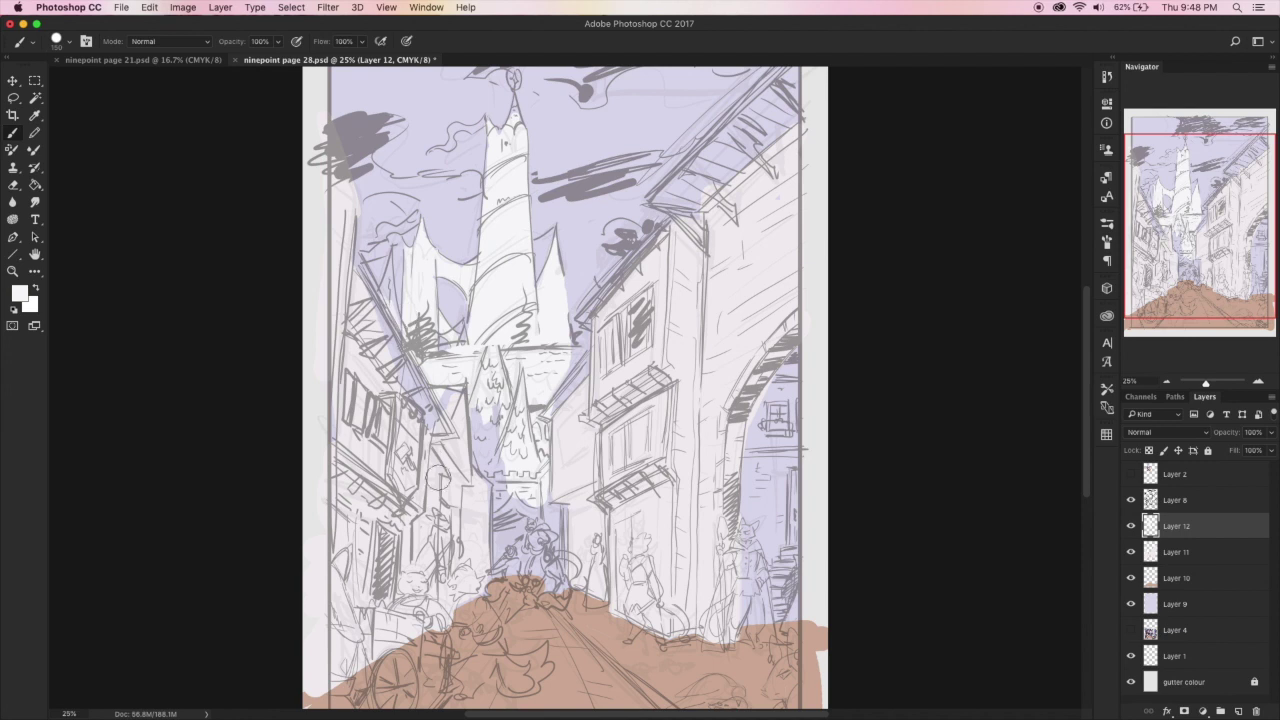
Fill the castle gate area below the battlements near-white, adjusting the brush size to fit
key(e)
key(b)
key(bracketright)
key(bracketright)
key(bracketright)
mouse_move(507, 502)
mouse_down()
mouse_move(502, 548)
mouse_move(527, 499)
mouse_move(552, 522)
mouse_move(523, 514)
mouse_move(507, 542)
mouse_move(509, 456)
mouse_up()
key(super+z)
key([)
key([)
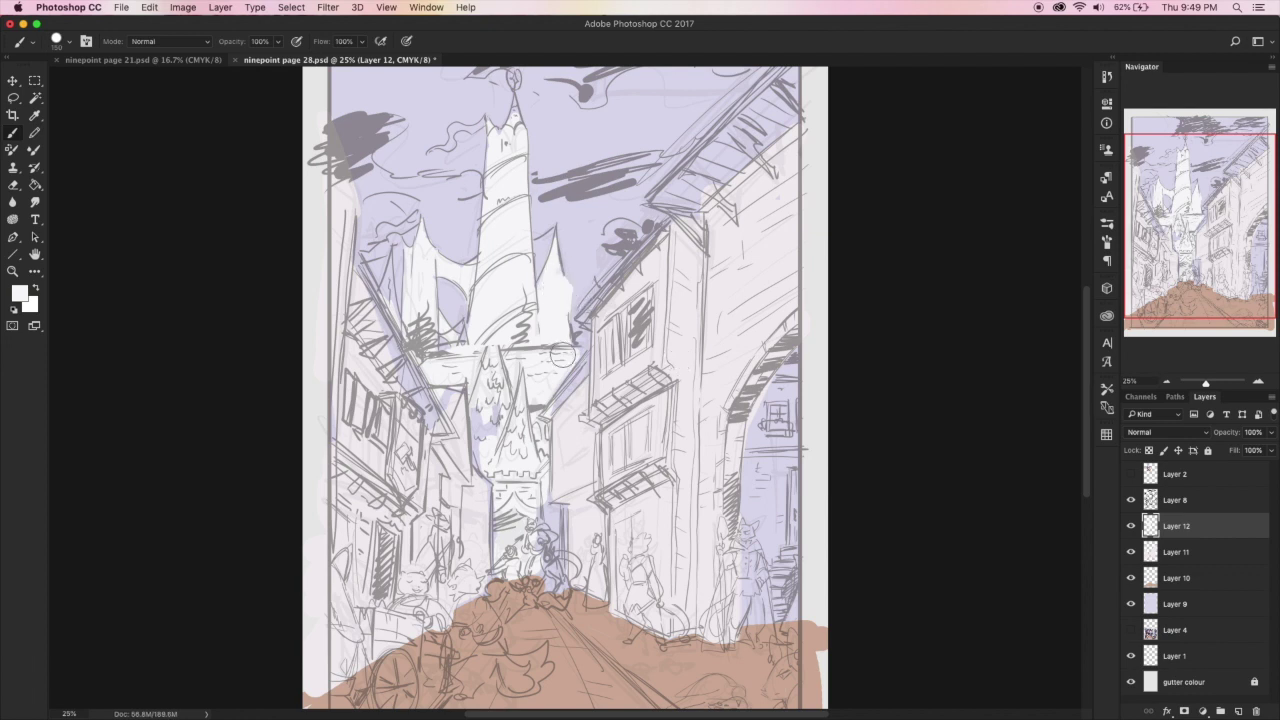
key(])
key(])
key(])
key(])
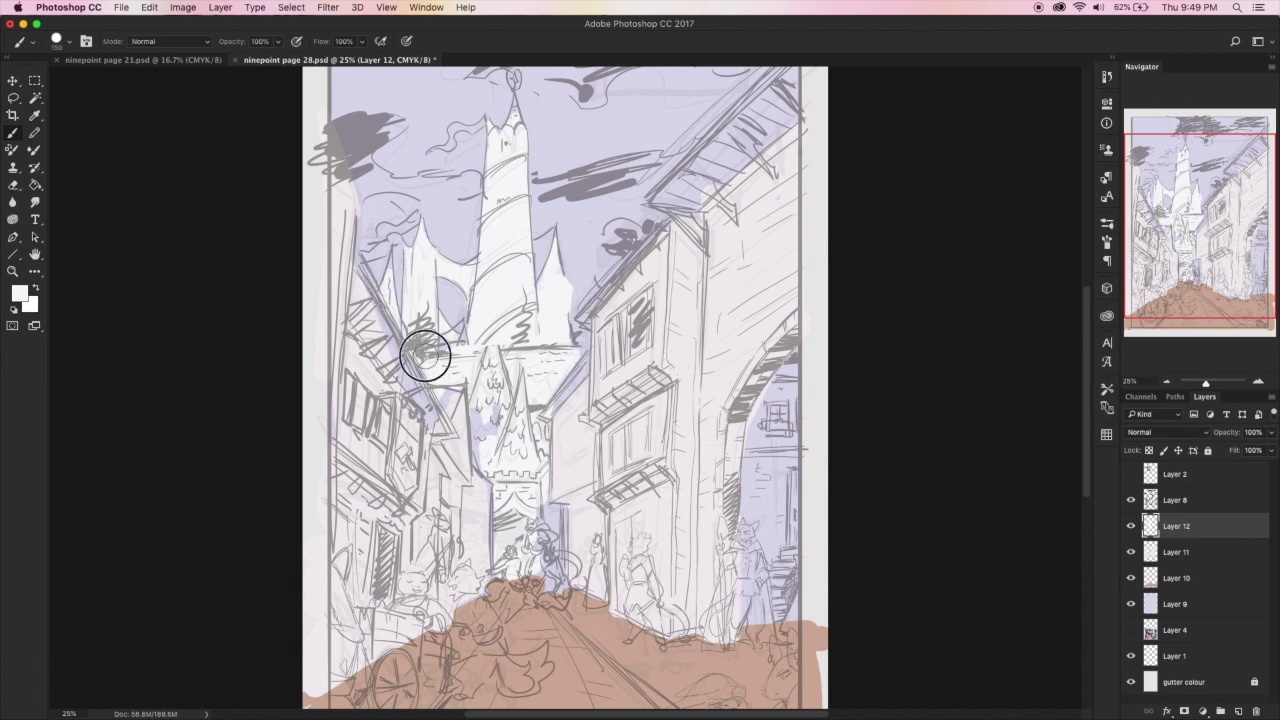
key([)
key([)
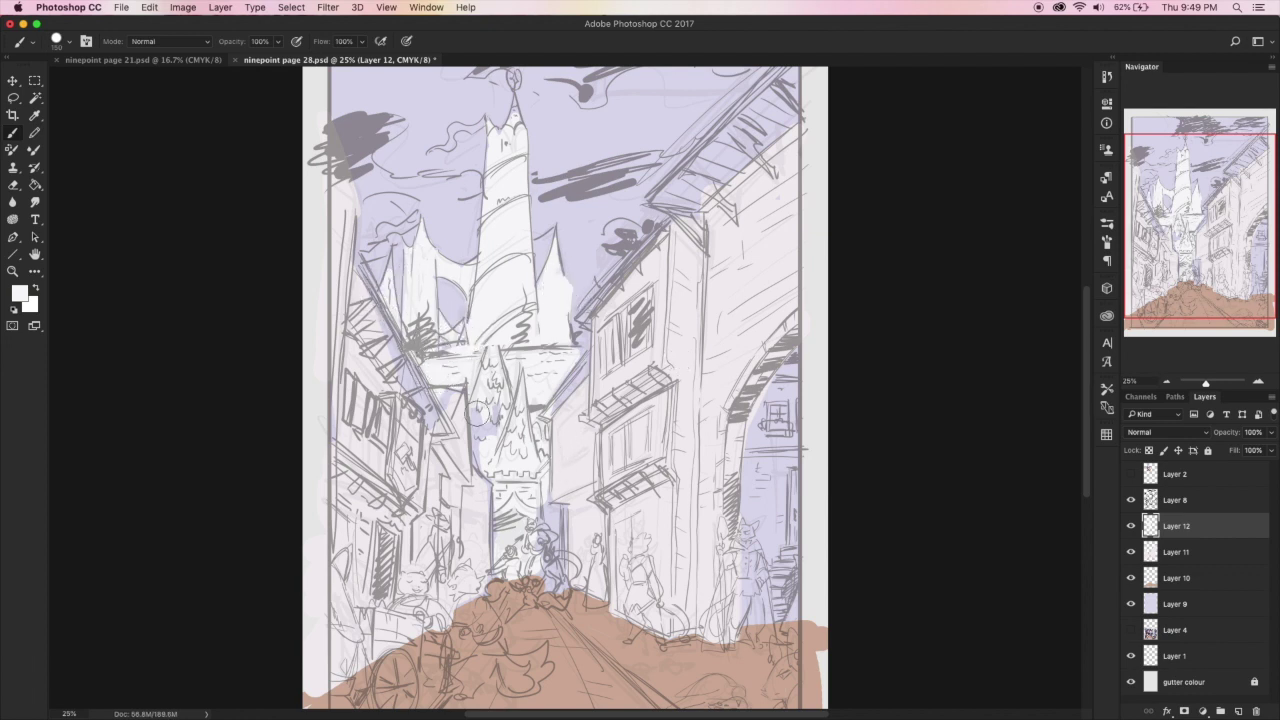
Fill the lavender gap beside the castle gate with off-white on the buildings' colour layer, Layer 11
key(e)
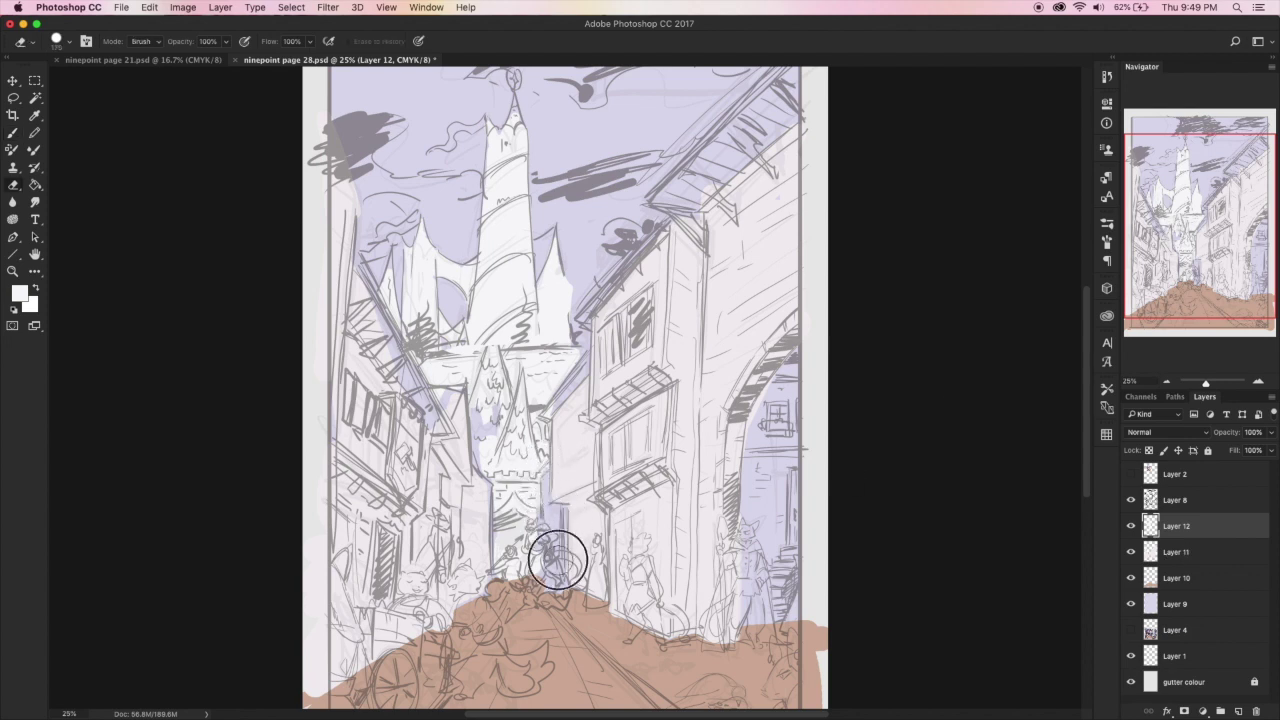
click(1191, 547)
key(b)
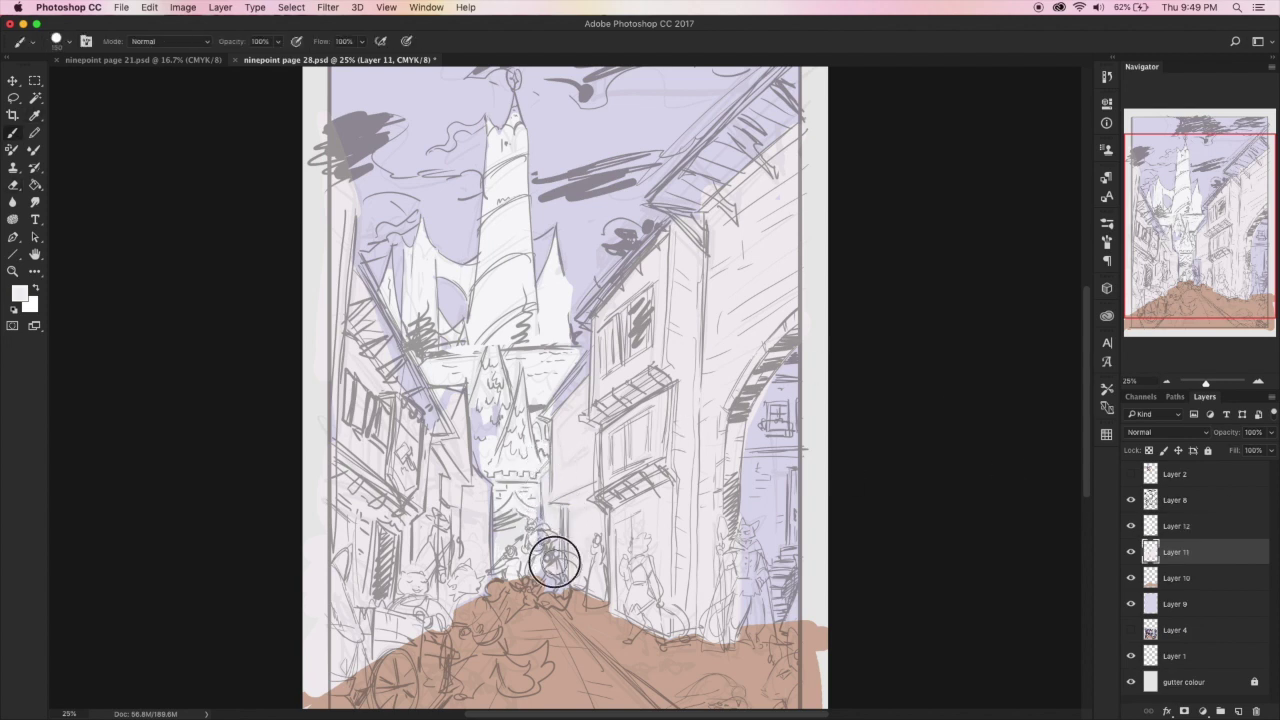
click(1166, 381)
On a new layer above the castle colour, paint the central tower's tip and the front conical roofs medium purple
click(1238, 711)
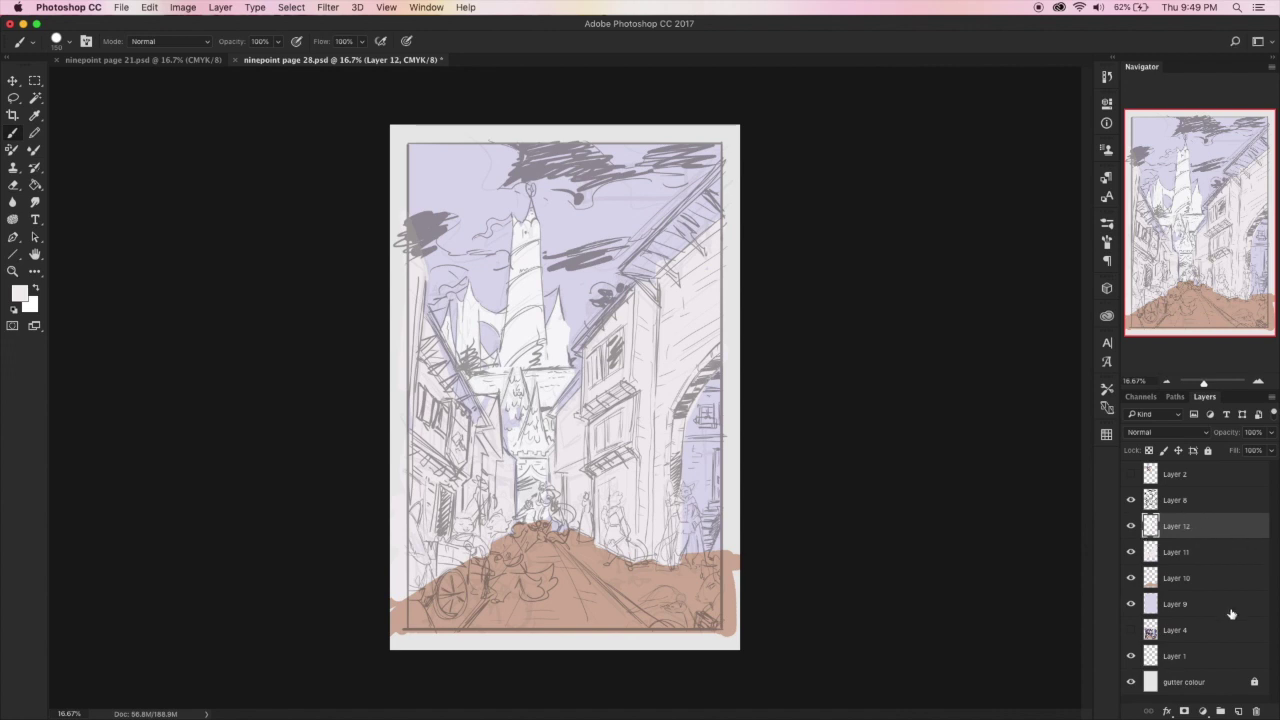
key(i)
click(483, 222)
click(20, 293)
click(353, 390)
click(206, 388)
click(469, 338)
key(b)
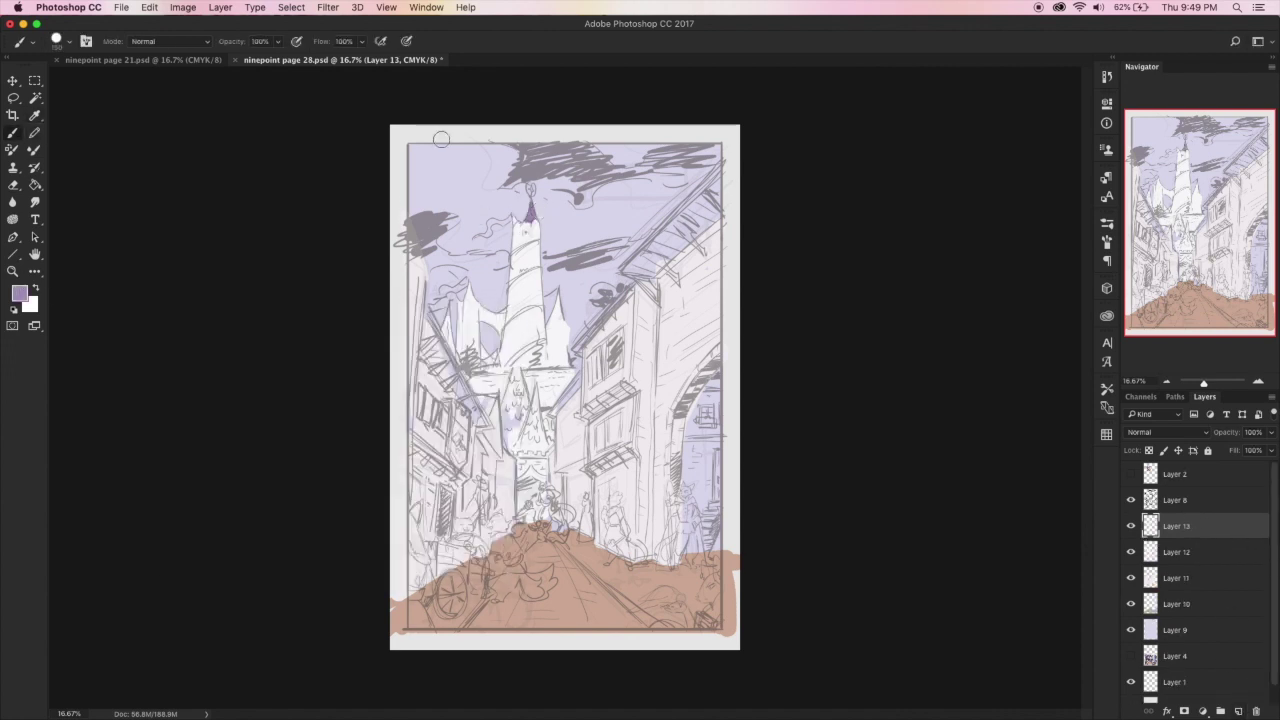
drag(514, 396, 528, 450)
Check the colour thumbnail and paint the side spire caps and the castle's wide wall ledge purple
click(1131, 475)
click(1131, 475)
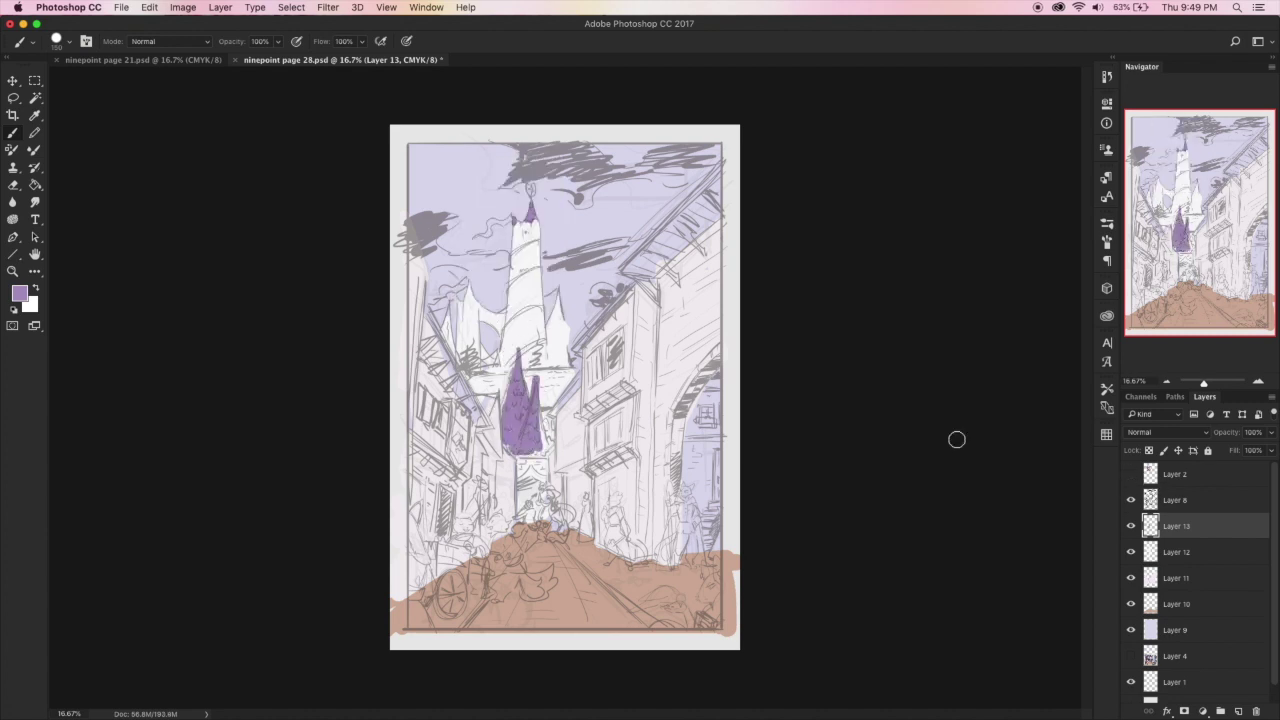
drag(547, 327, 563, 331)
mouse_move(470, 285)
mouse_down()
mouse_move(449, 327)
mouse_move(504, 371)
mouse_move(474, 385)
mouse_move(505, 401)
mouse_move(515, 373)
mouse_move(573, 376)
mouse_move(472, 366)
mouse_move(562, 382)
mouse_move(554, 367)
mouse_move(547, 384)
mouse_move(574, 372)
mouse_move(551, 402)
mouse_move(555, 446)
mouse_move(535, 399)
mouse_move(535, 449)
mouse_move(517, 454)
mouse_move(548, 432)
mouse_up()
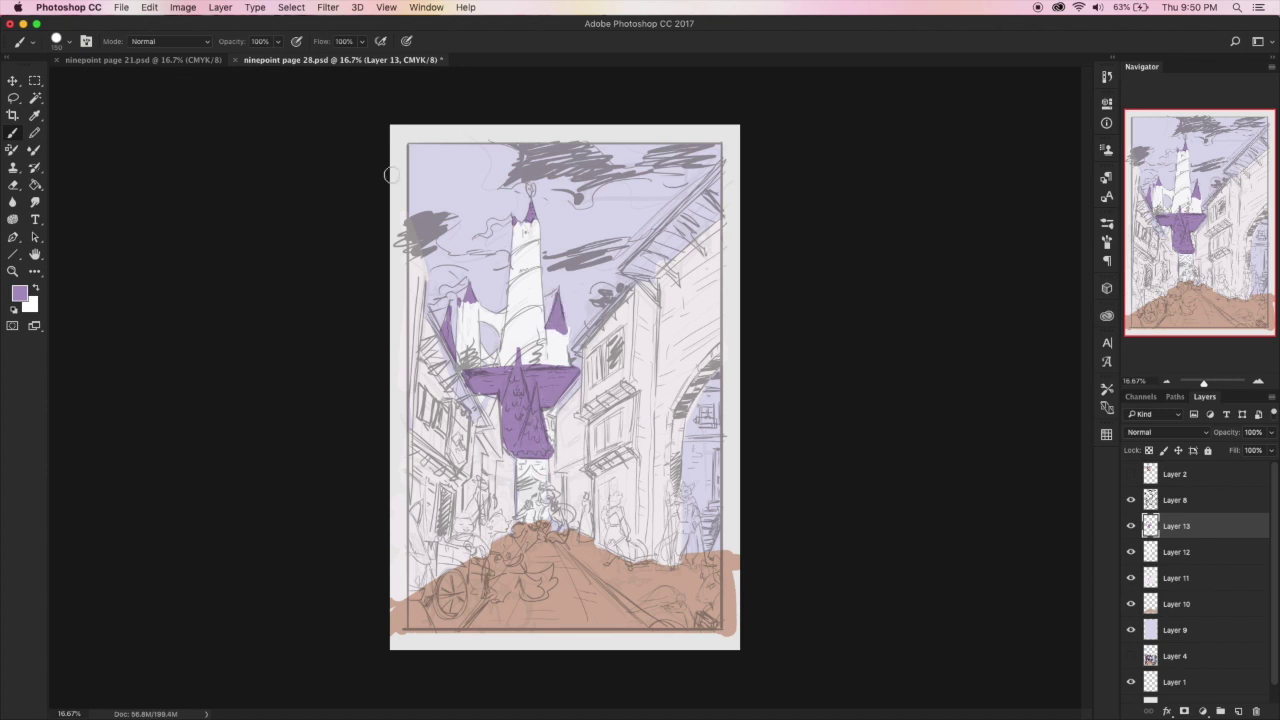
Check the thumbnail again, choose a darker blue-violet and paint the waving flags on the castle's towers and roofs
click(1131, 474)
click(1131, 474)
click(20, 294)
click(354, 403)
drag(234, 394, 226, 409)
key(Return)
mouse_move(511, 218)
mouse_down()
mouse_move(471, 242)
mouse_move(440, 299)
mouse_up()
drag(522, 352, 478, 368)
drag(542, 299, 557, 291)
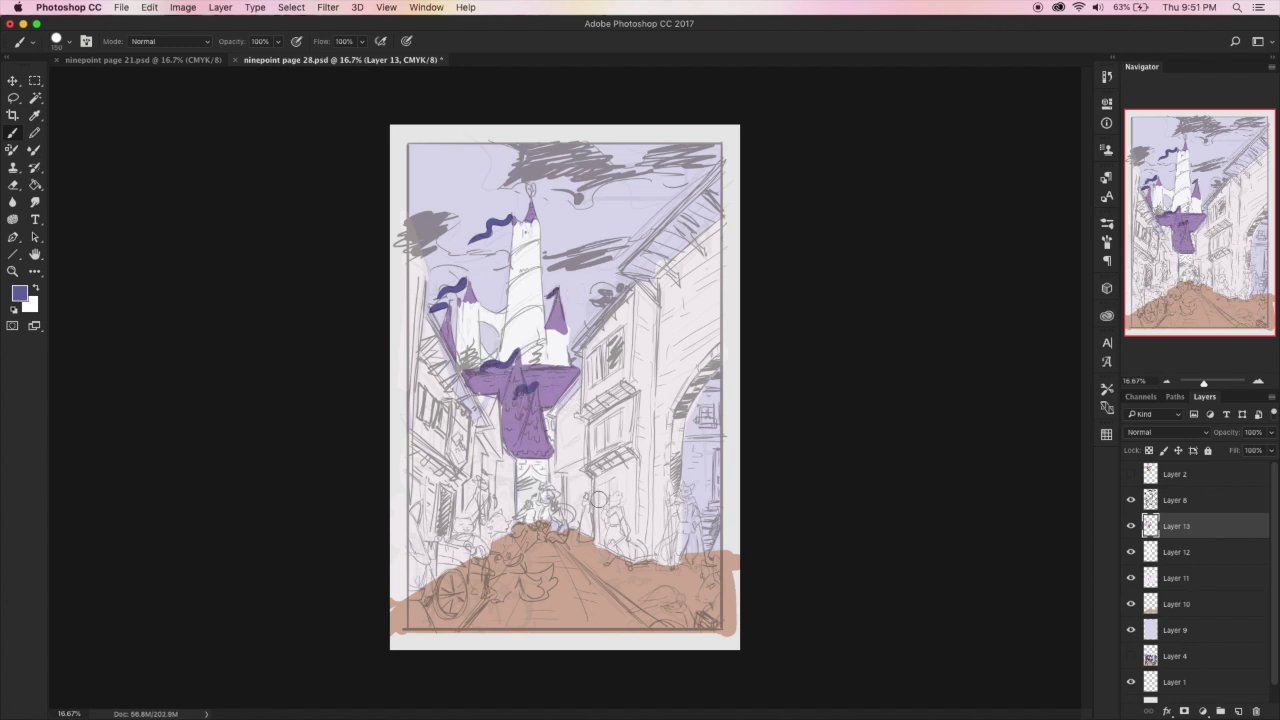
Add a layer above the lavender background, then outline the sky clouds in white and fill them
click(1200, 638)
click(1238, 711)
click(35, 115)
click(36, 287)
click(12, 132)
drag(515, 145, 510, 188)
mouse_move(543, 187)
mouse_down()
mouse_move(579, 206)
mouse_move(652, 186)
mouse_move(687, 177)
mouse_up()
drag(697, 149, 720, 142)
mouse_move(403, 214)
mouse_down()
mouse_move(439, 211)
mouse_move(458, 254)
mouse_move(653, 235)
mouse_move(721, 149)
mouse_up()
mouse_move(503, 138)
mouse_down()
mouse_move(413, 149)
mouse_move(407, 221)
mouse_move(478, 138)
mouse_up()
click(35, 185)
click(512, 248)
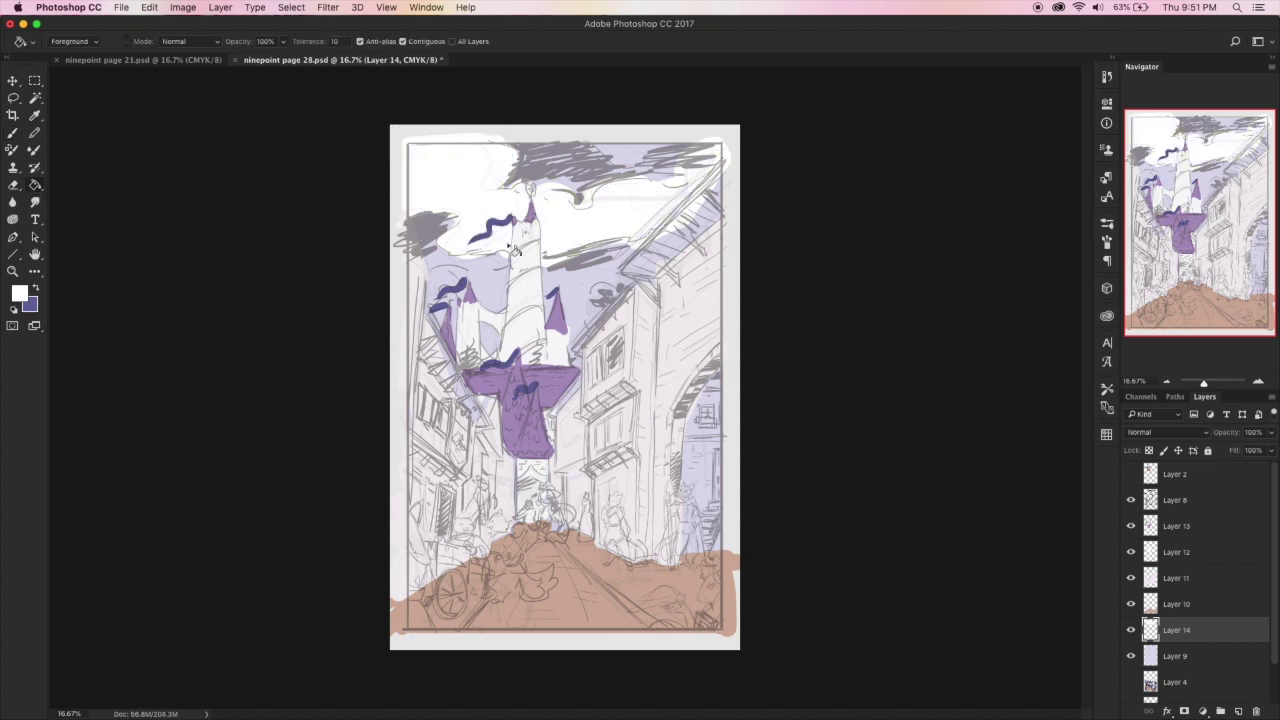
Extend the white clouds with more brush strokes across the lower sky around the castle towers
key(b)
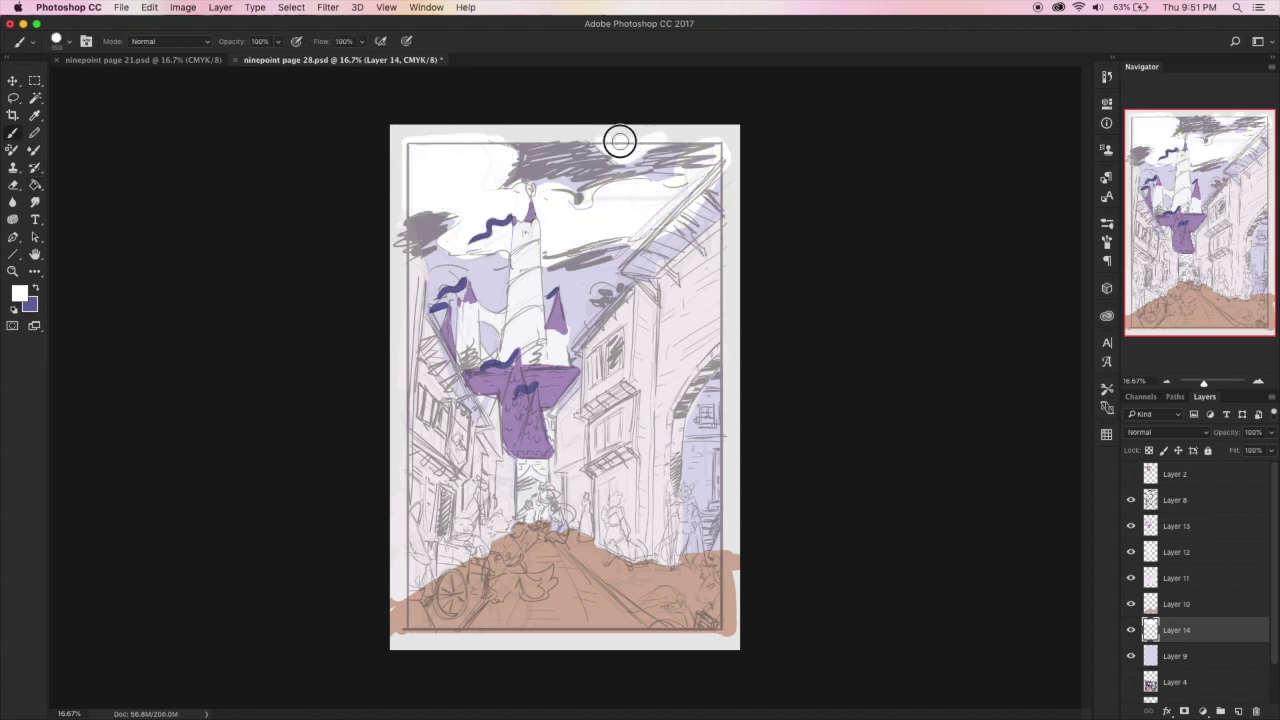
drag(415, 289, 592, 310)
drag(437, 325, 531, 328)
drag(654, 271, 607, 275)
mouse_move(590, 275)
mouse_down()
mouse_move(669, 289)
mouse_move(565, 278)
mouse_move(658, 291)
mouse_move(599, 289)
mouse_up()
key(e)
key(b)
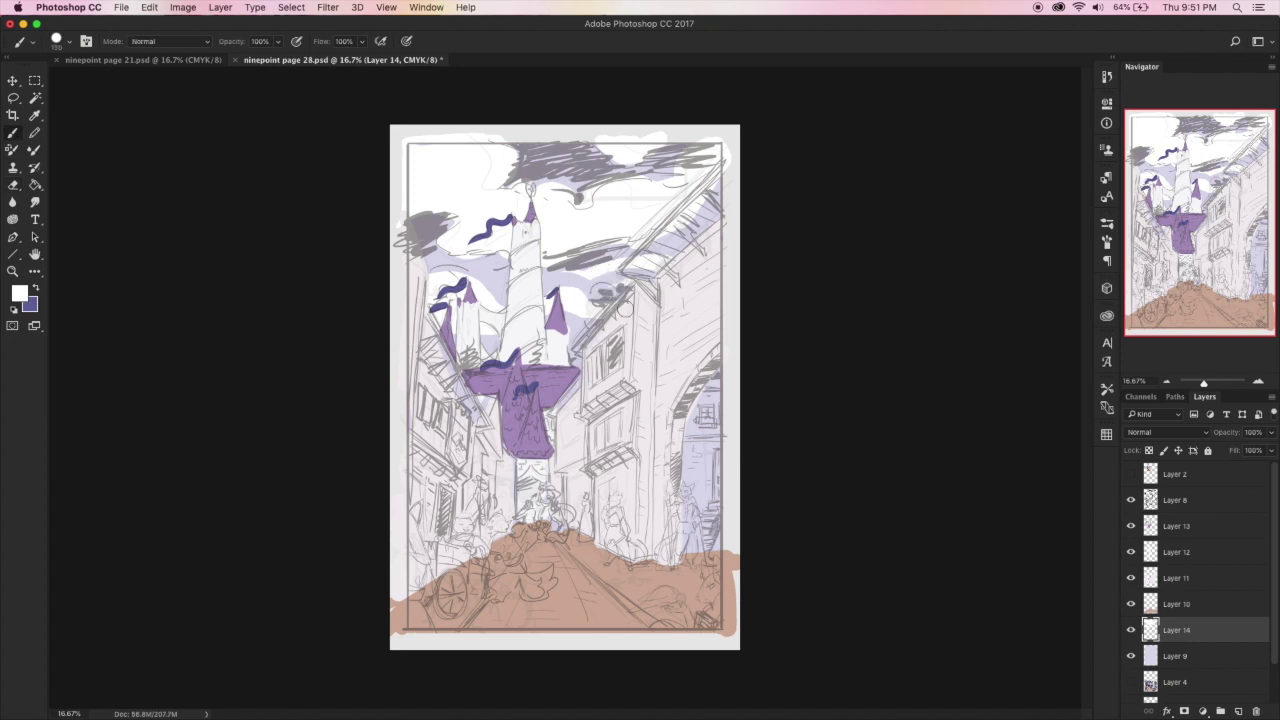
Sample the archway's pale lavender and paint the archway area of the right-hand building on a new layer above the clouds
click(1207, 655)
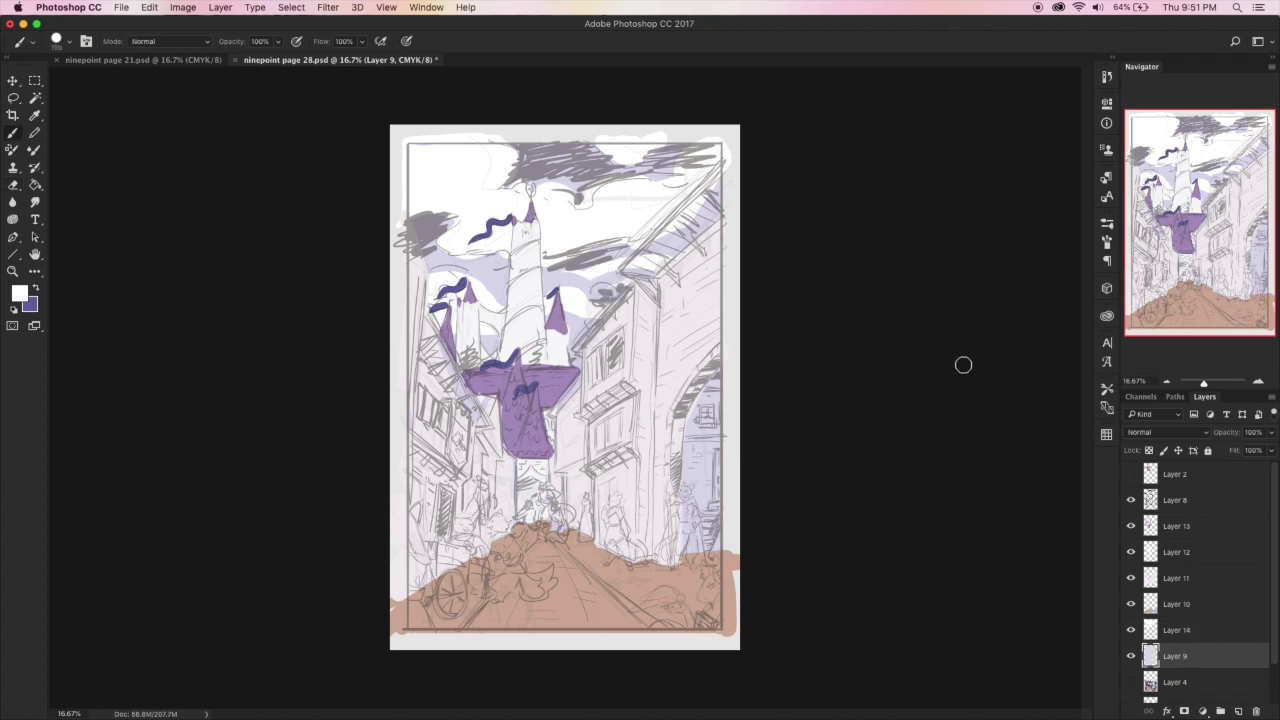
key(i)
click(710, 442)
click(1238, 710)
key(b)
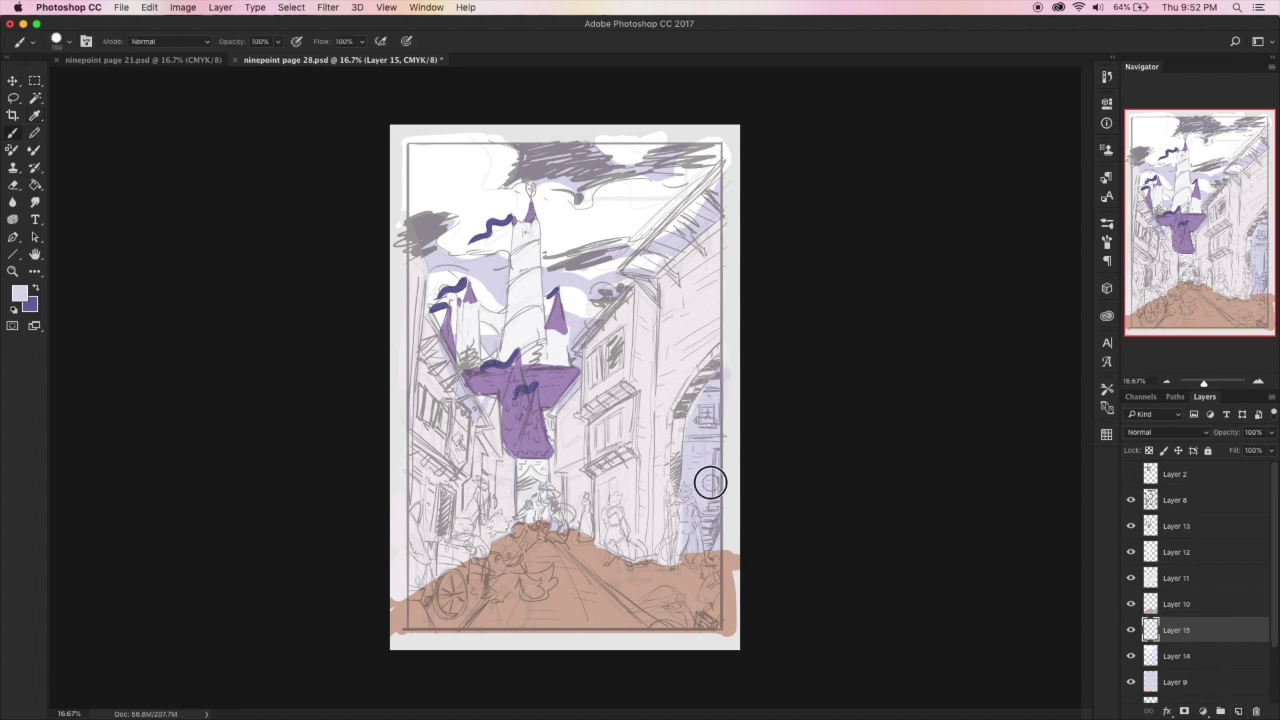
mouse_move(714, 386)
mouse_down()
mouse_move(719, 538)
mouse_move(695, 443)
mouse_move(706, 515)
mouse_move(720, 403)
mouse_up()
On the lavender background layer, make pale lavender the background colour and pick a deeper violet as the foreground colour
scroll(1269, 590, down, 1)
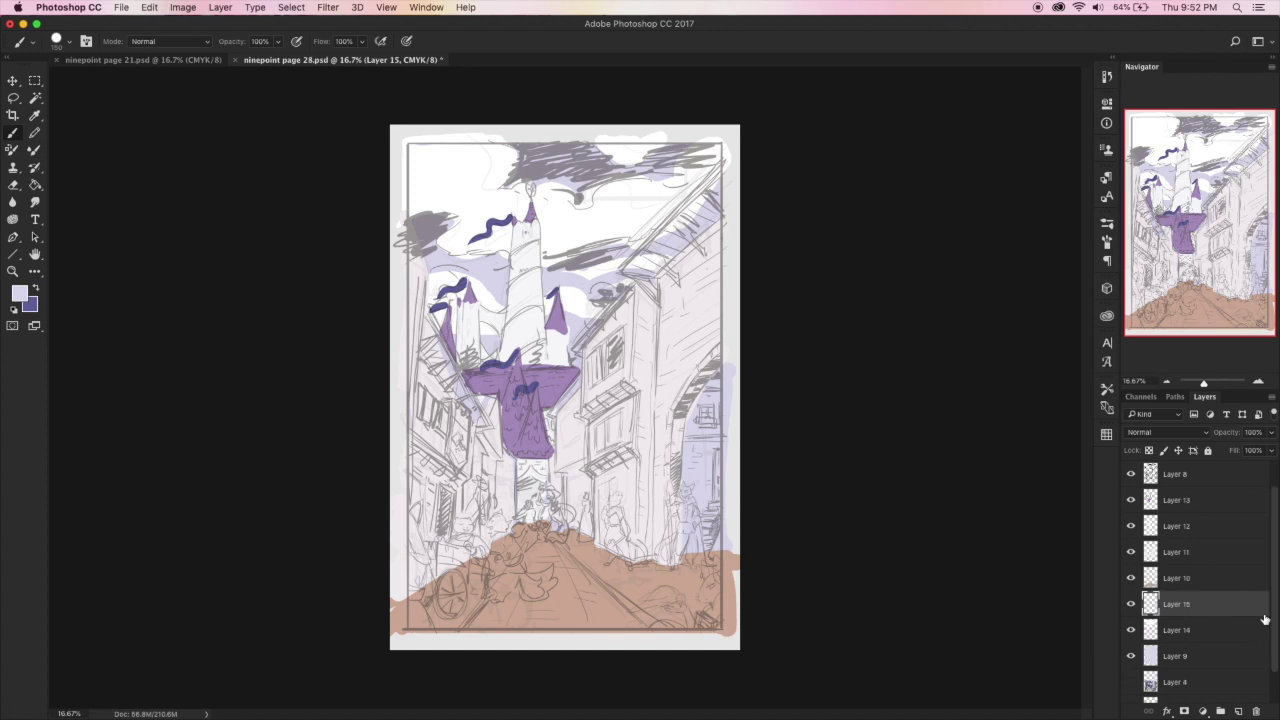
click(1230, 652)
key(i)
click(37, 289)
click(442, 264)
click(20, 293)
click(187, 383)
click(203, 397)
click(210, 384)
click(467, 346)
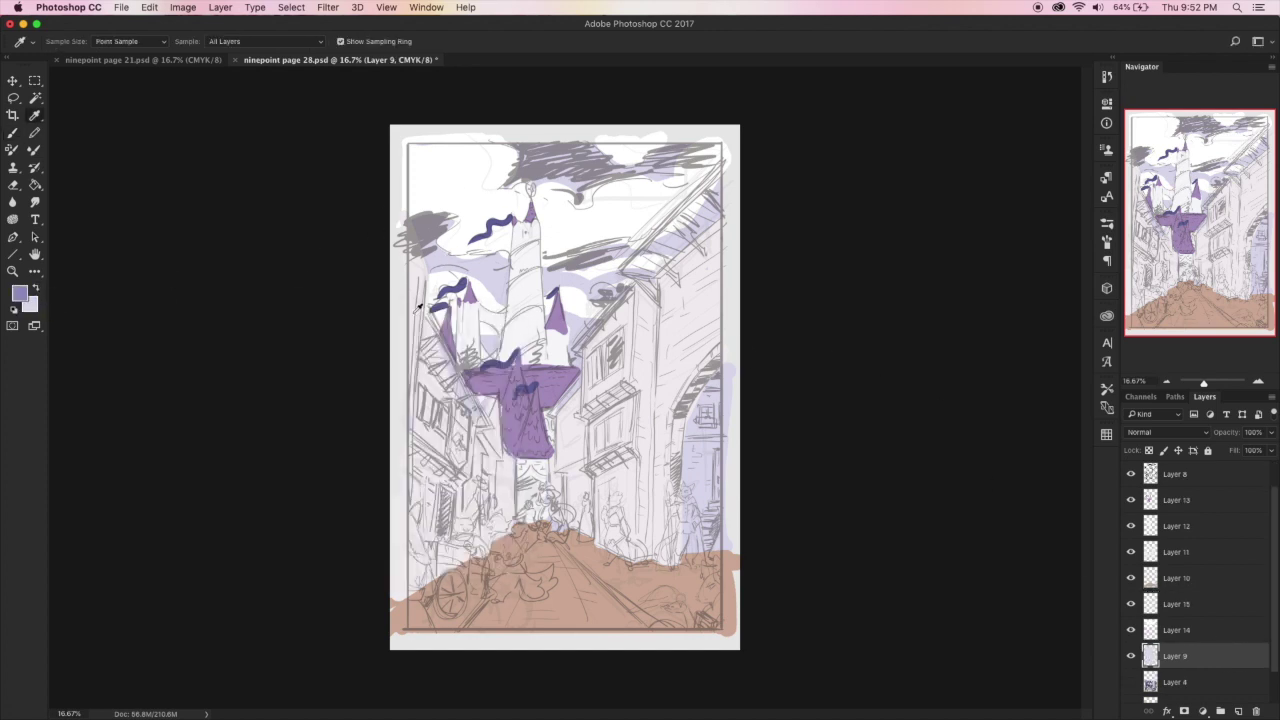
Load the lavender background layer's contents as a selection and switch to the Gradient tool
super+click(1151, 658)
key(space)
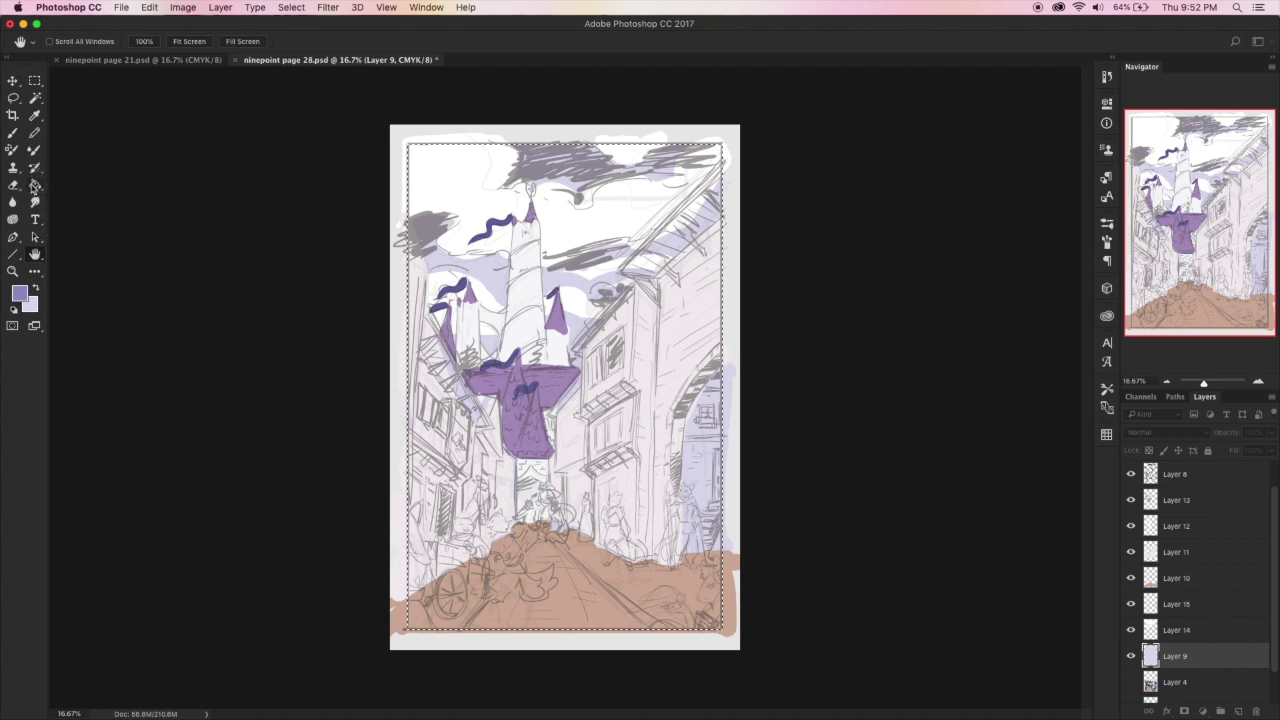
key(super+d)
key(i)
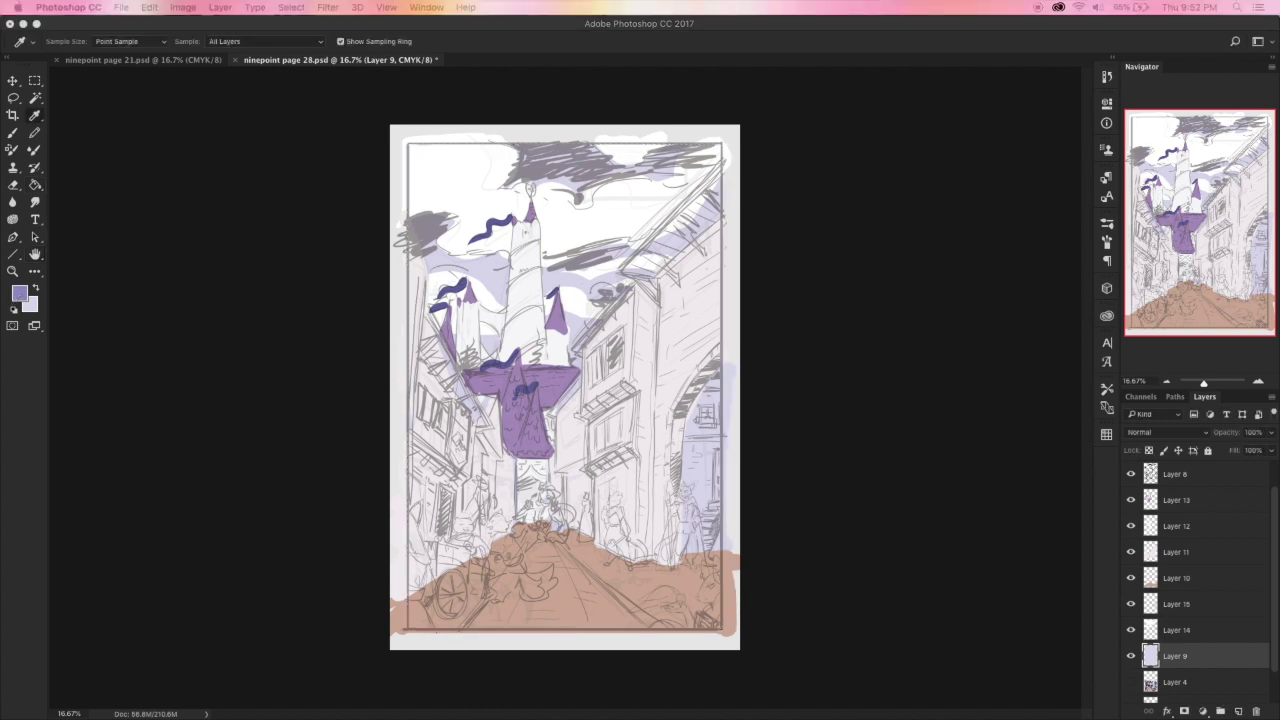
key(shift+super+d)
click(115, 352)
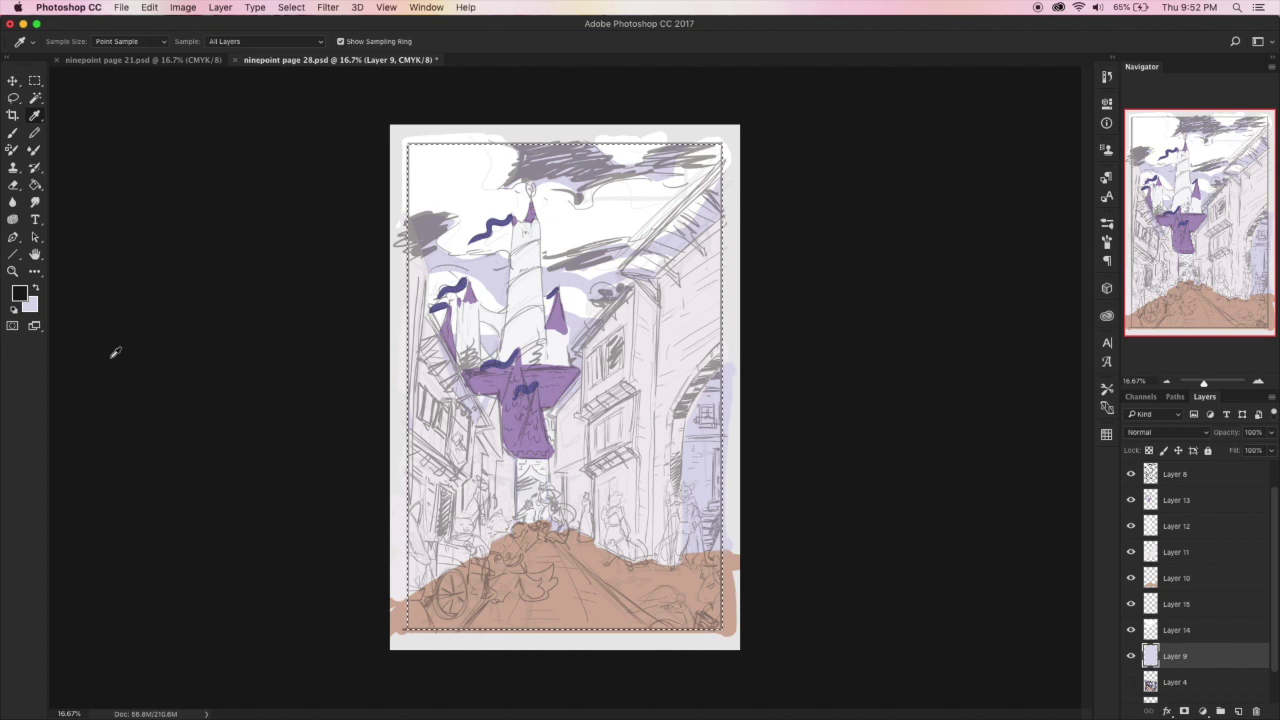
right_click(35, 184)
click(70, 184)
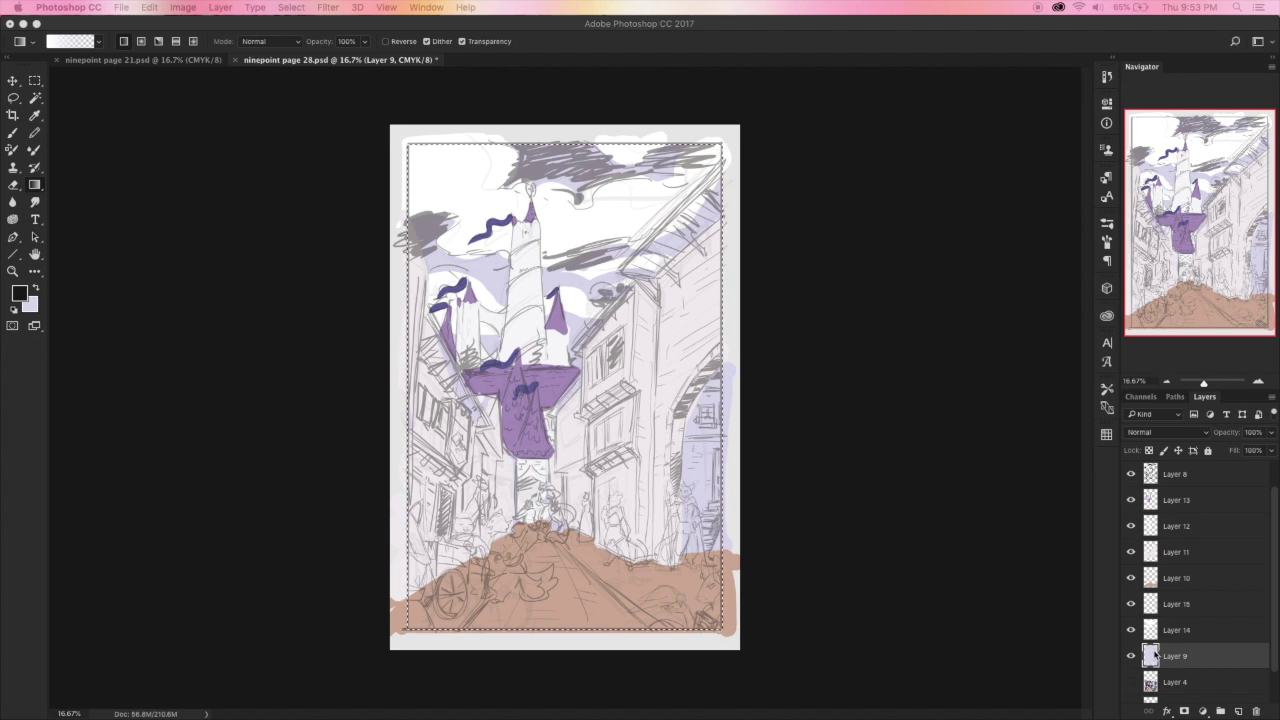
Sample the sky lavender, choose a deeper violet from it, and draw a first gradient up the background layer
click(35, 115)
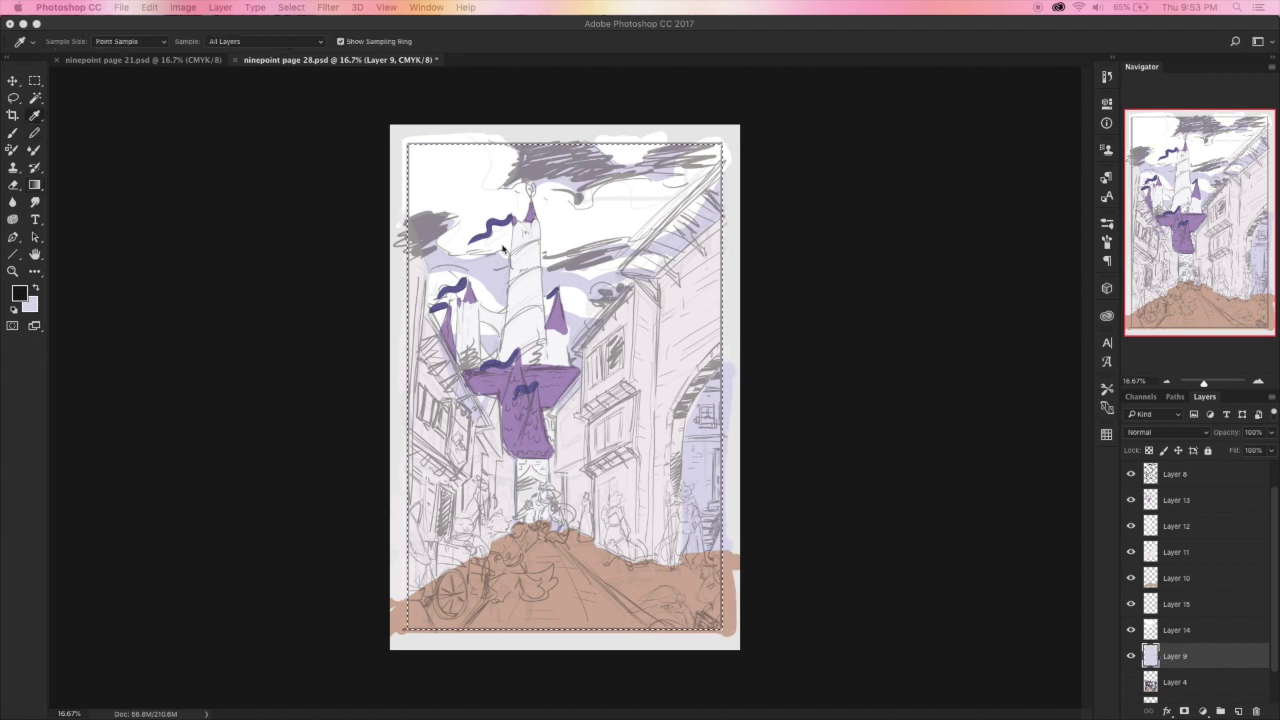
click(474, 270)
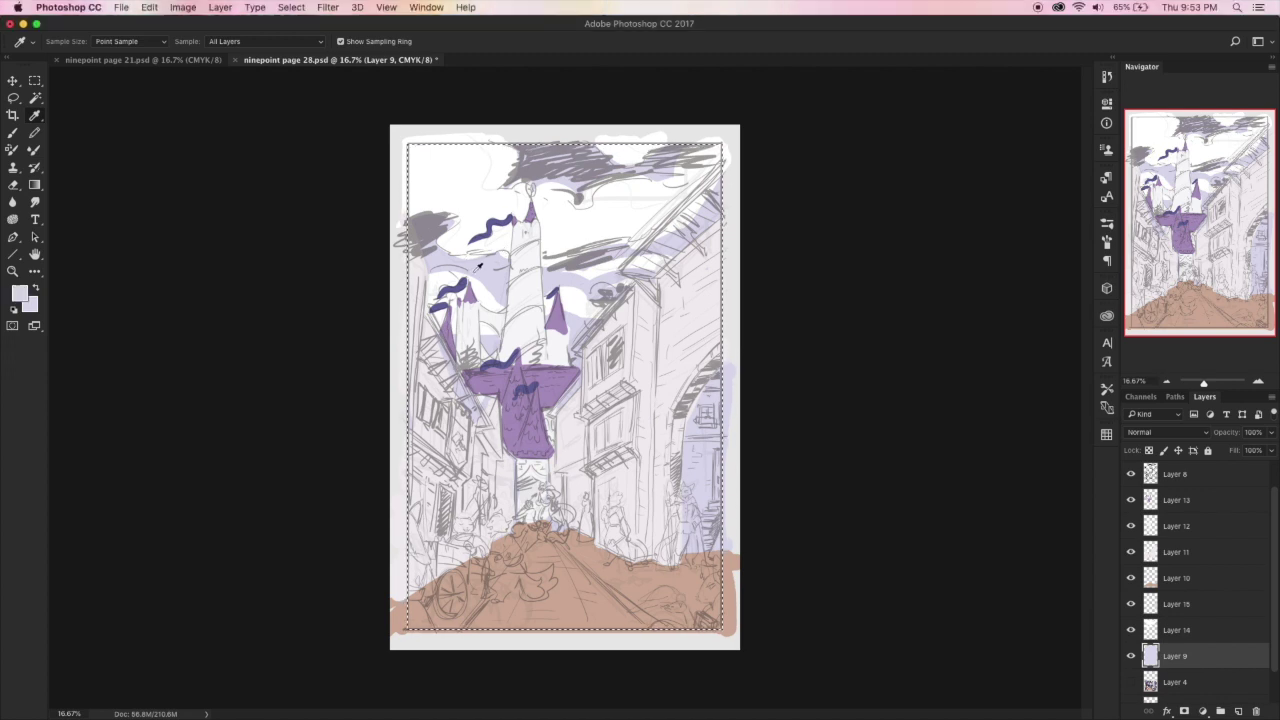
click(20, 295)
click(214, 384)
click(471, 340)
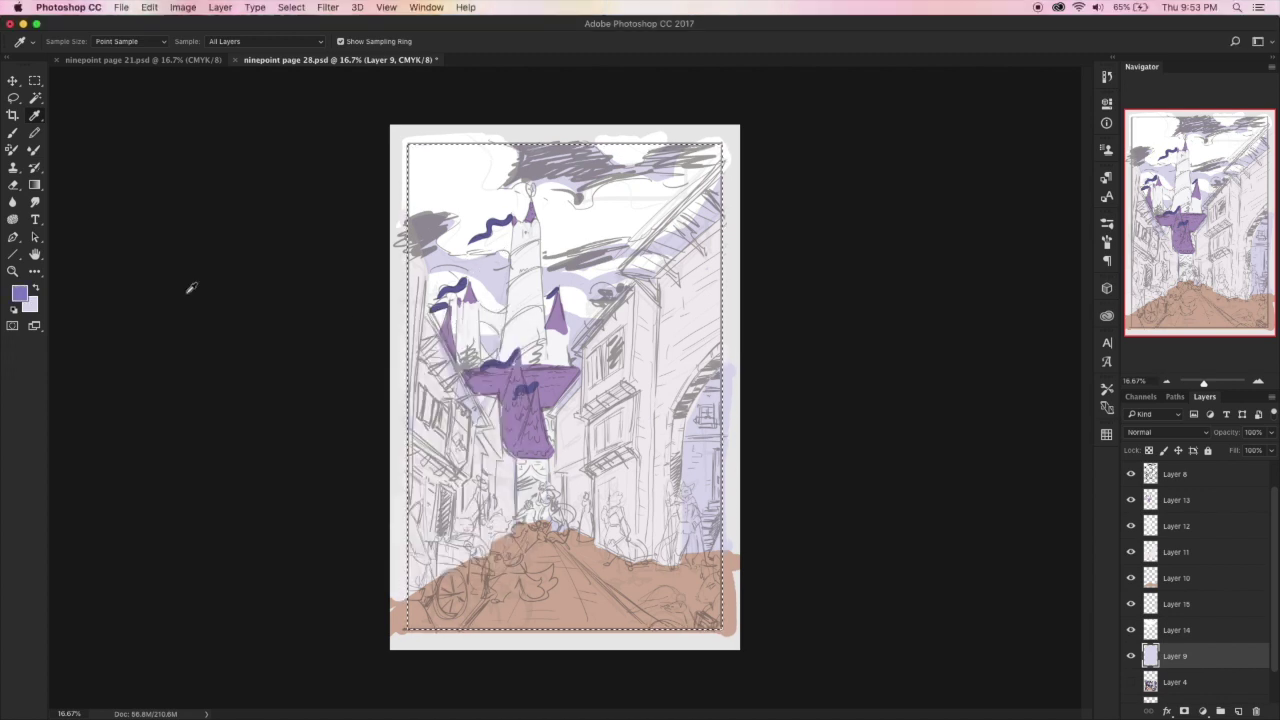
key(g)
drag(579, 230, 557, 135)
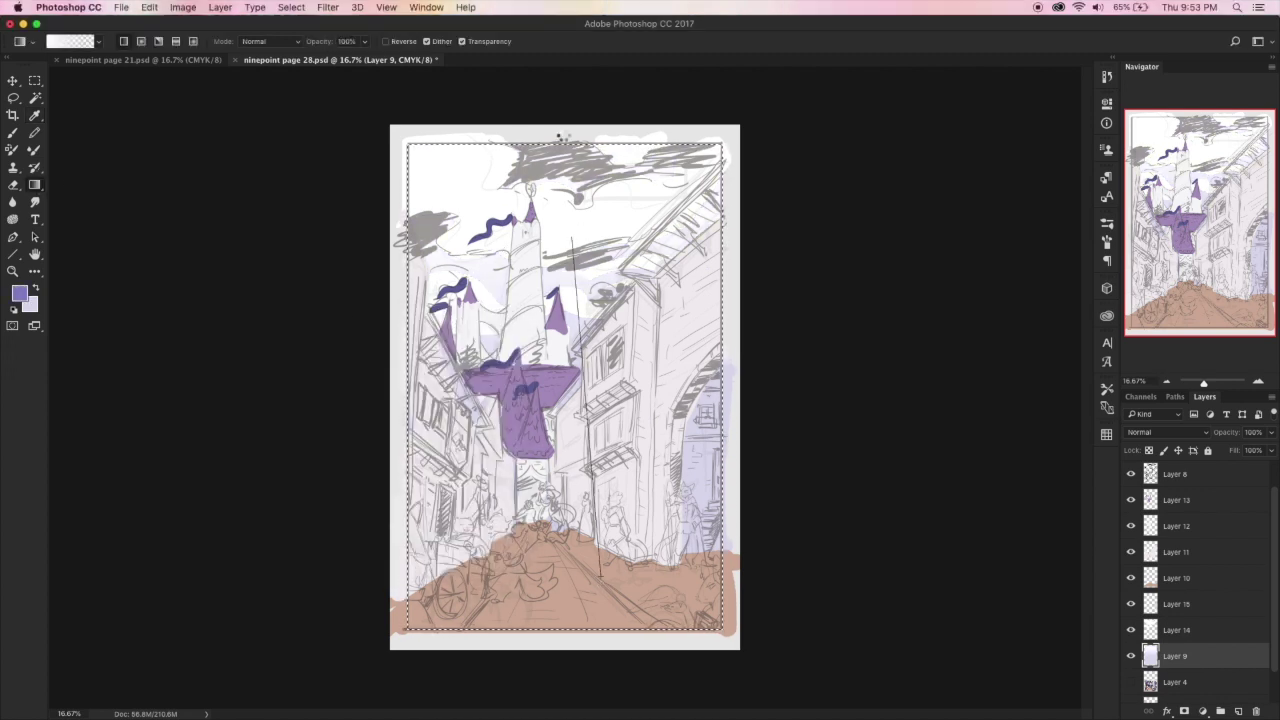
Reset the gradient presets to the defaults and choose the foreground-to-background gradient
click(98, 43)
click(169, 62)
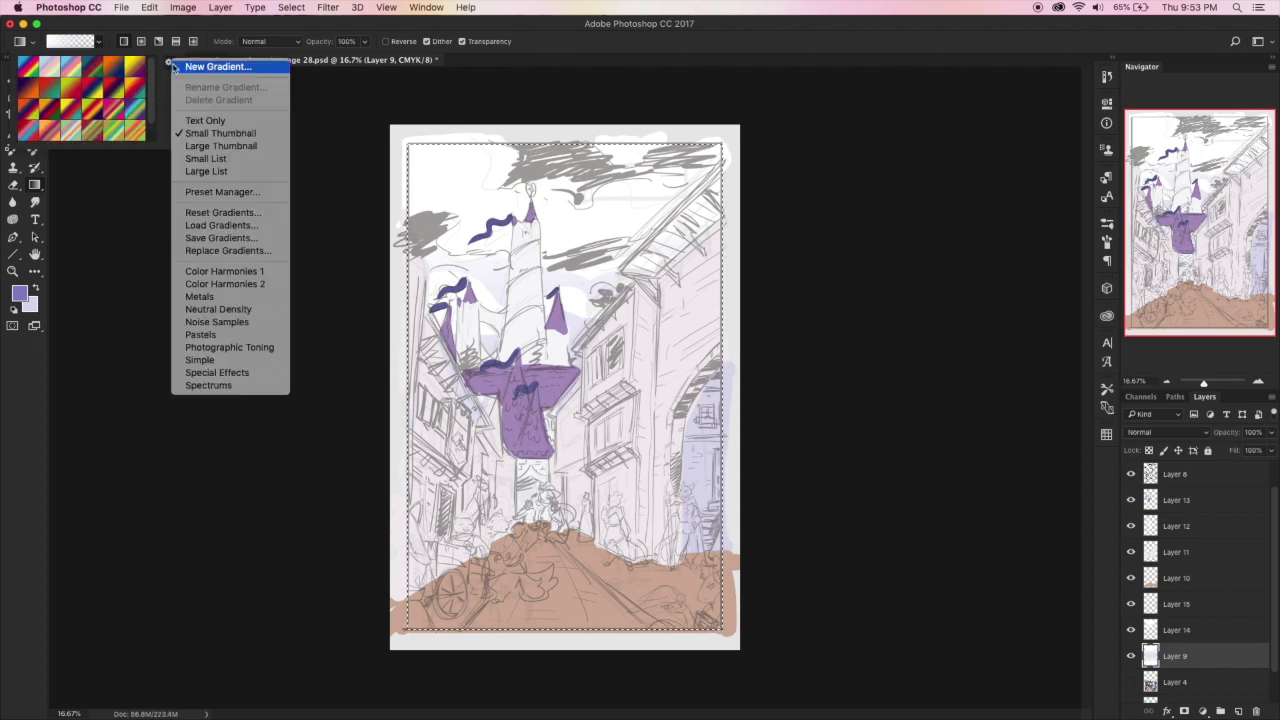
click(241, 212)
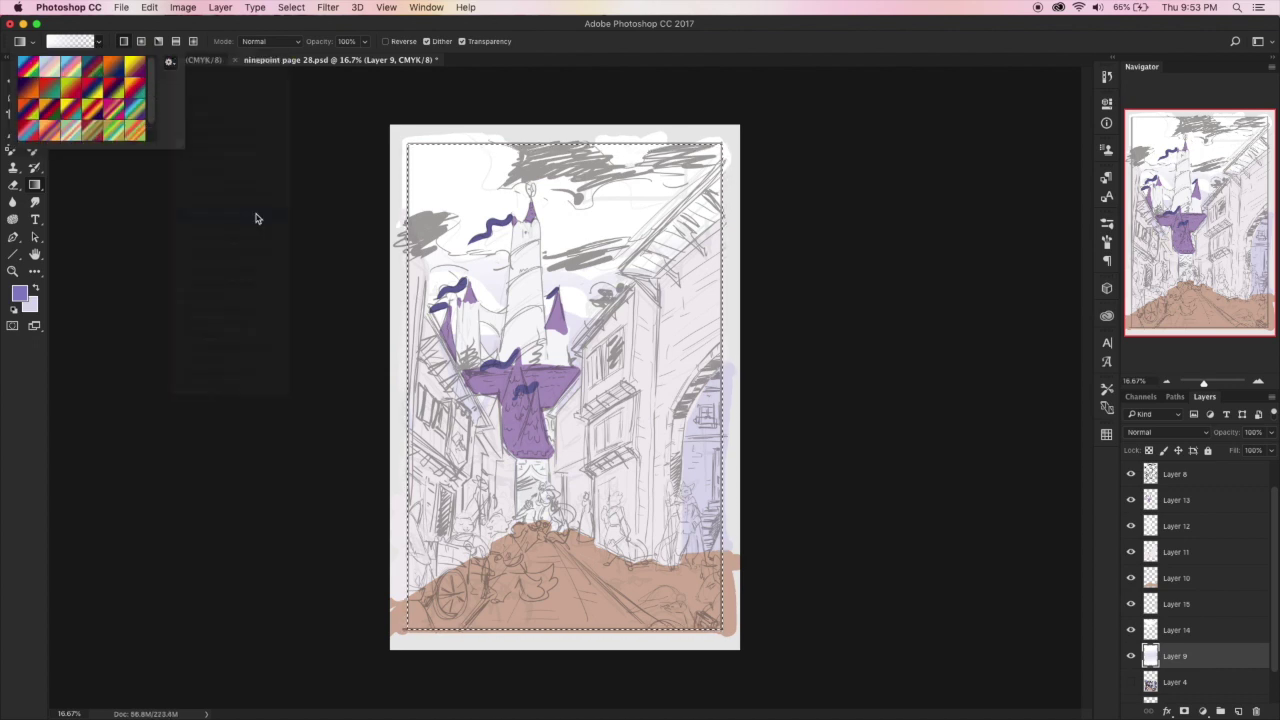
click(680, 248)
click(169, 62)
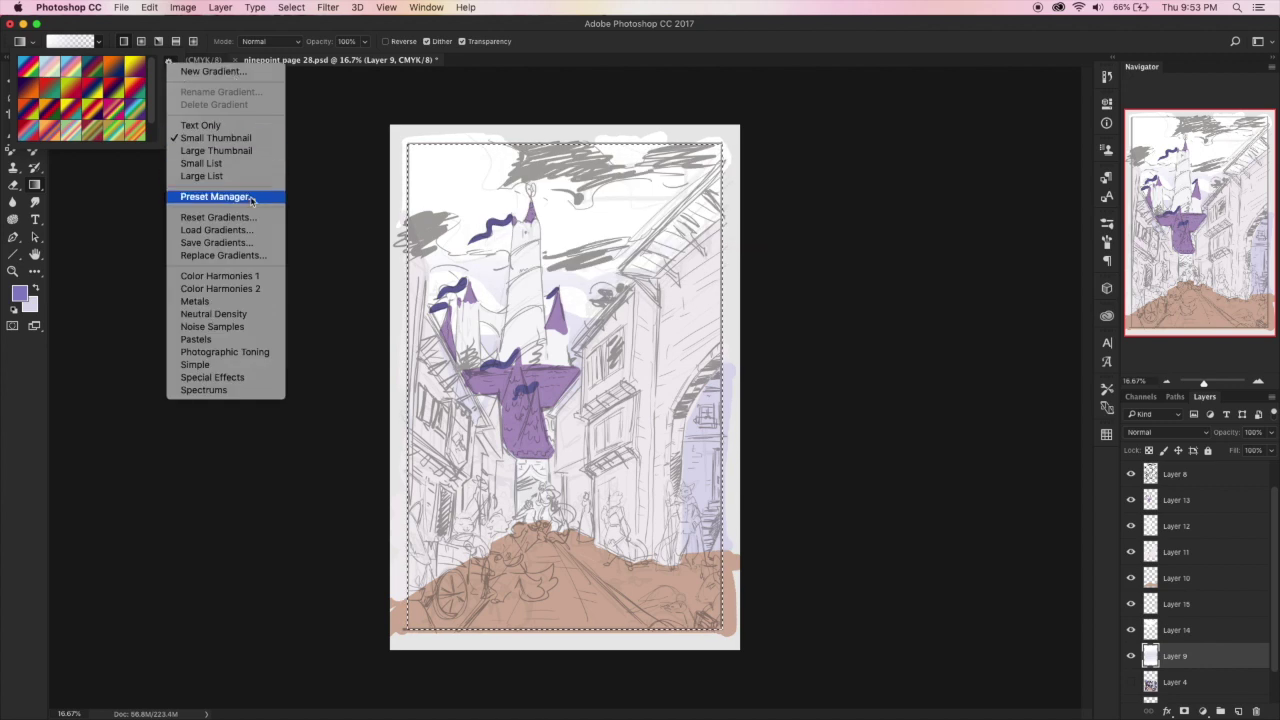
click(243, 277)
click(680, 248)
click(169, 62)
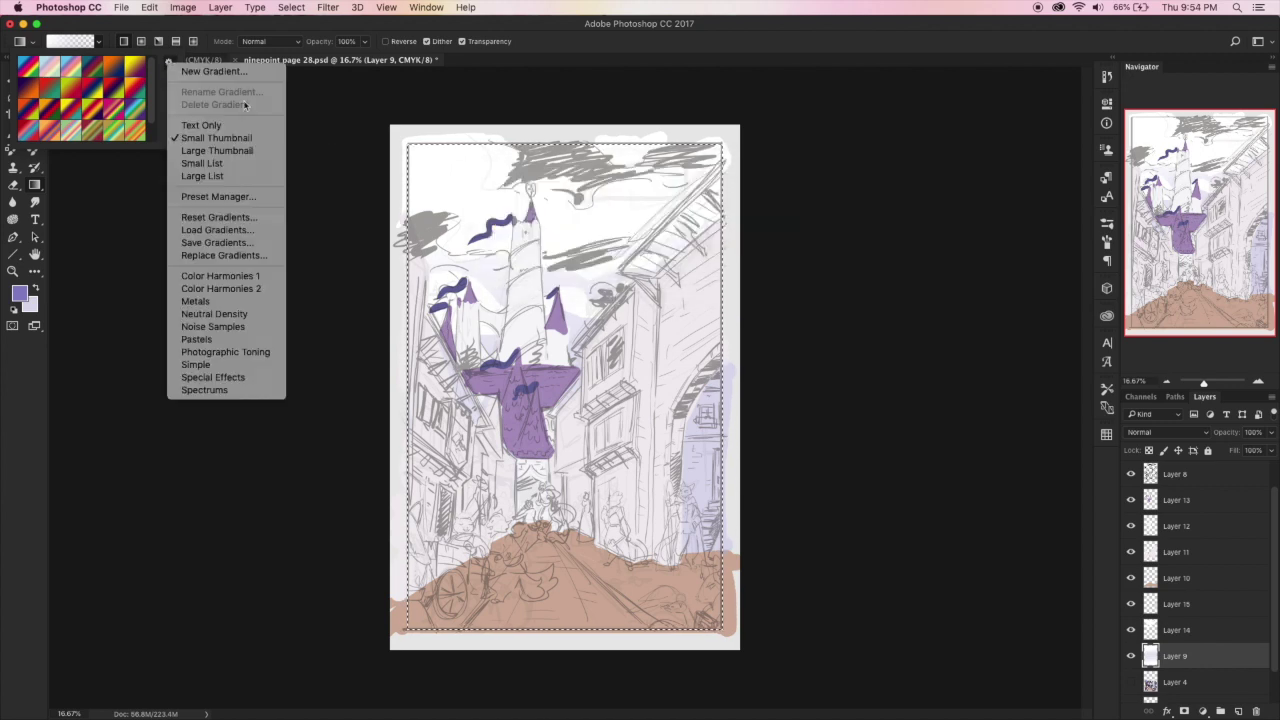
click(253, 219)
click(747, 248)
click(29, 67)
Fill the sky with a vertical gradient, redrawing it until violet at the castle's base fades to pale lavender at the page top
drag(503, 196, 515, 585)
key(ctrl+z)
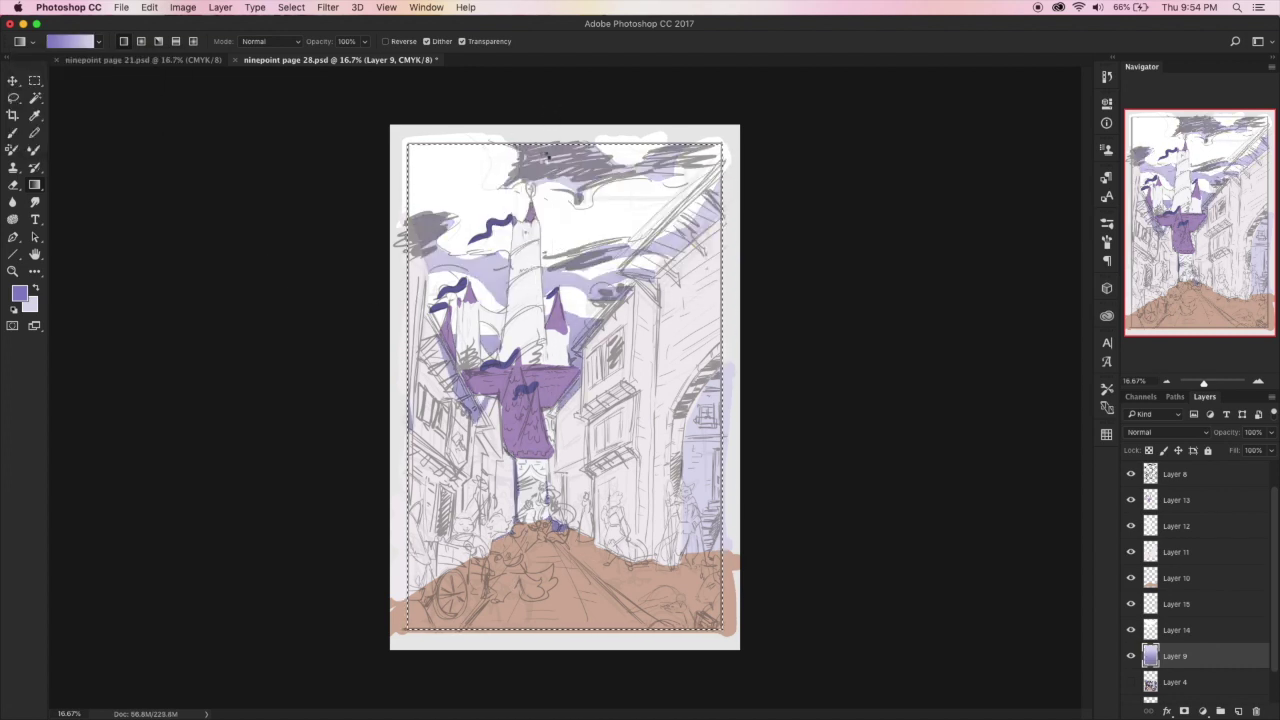
drag(514, 135, 571, 570)
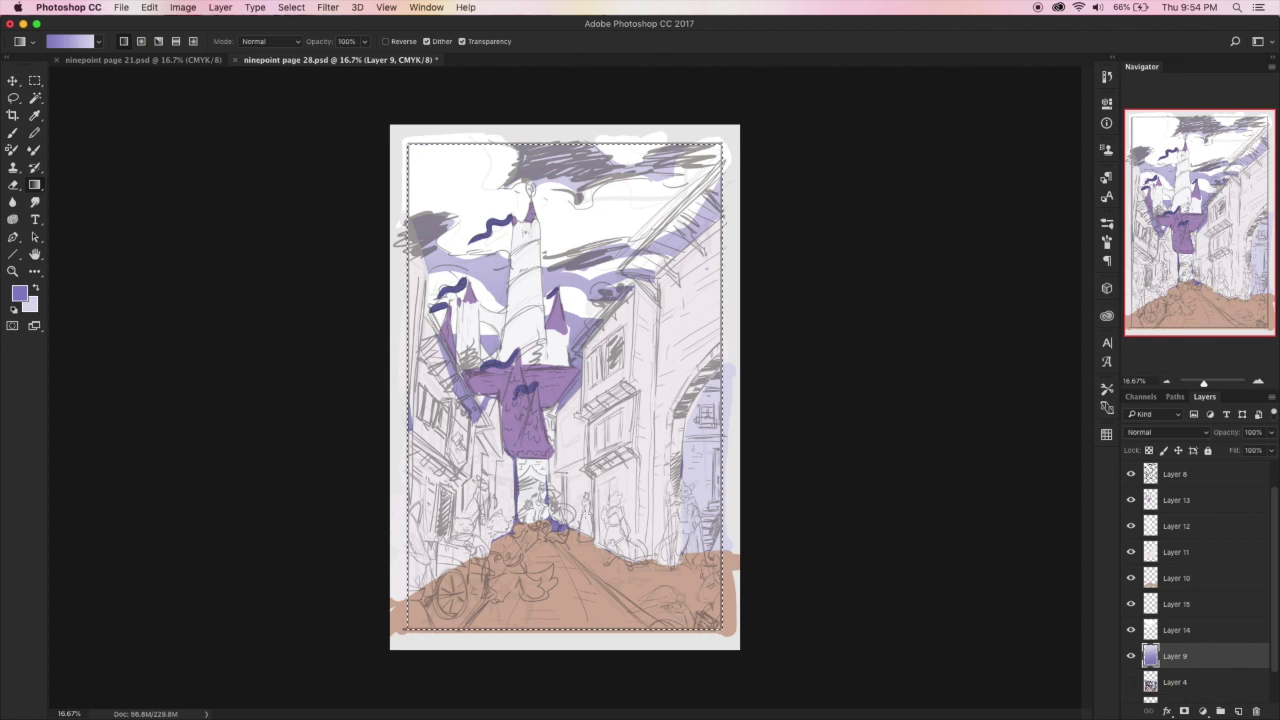
drag(592, 375, 637, 132)
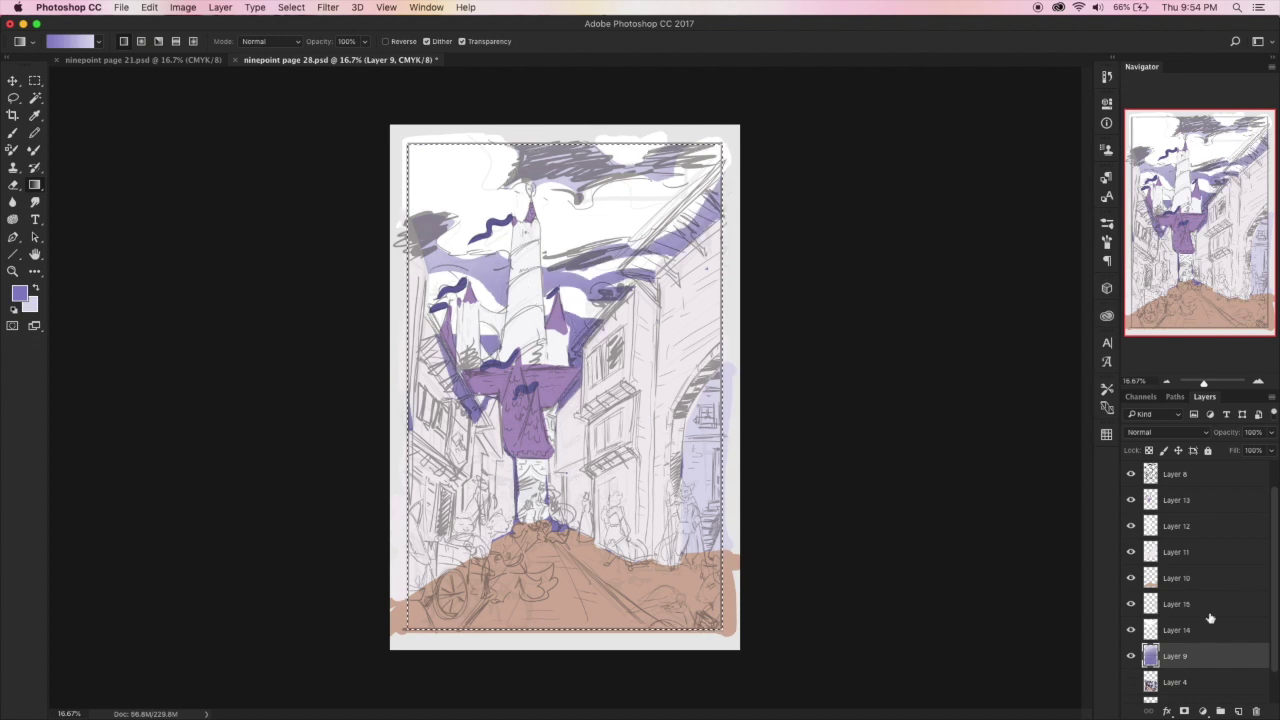
Lower the opacity of the white cloud layer so the sky gradient shows through
click(1210, 628)
click(1271, 432)
drag(1271, 448, 1247, 449)
click(1131, 474)
click(1131, 474)
Identify the castle colour layers and add a new layer above Layer 13, beneath the line sketch
click(1201, 551)
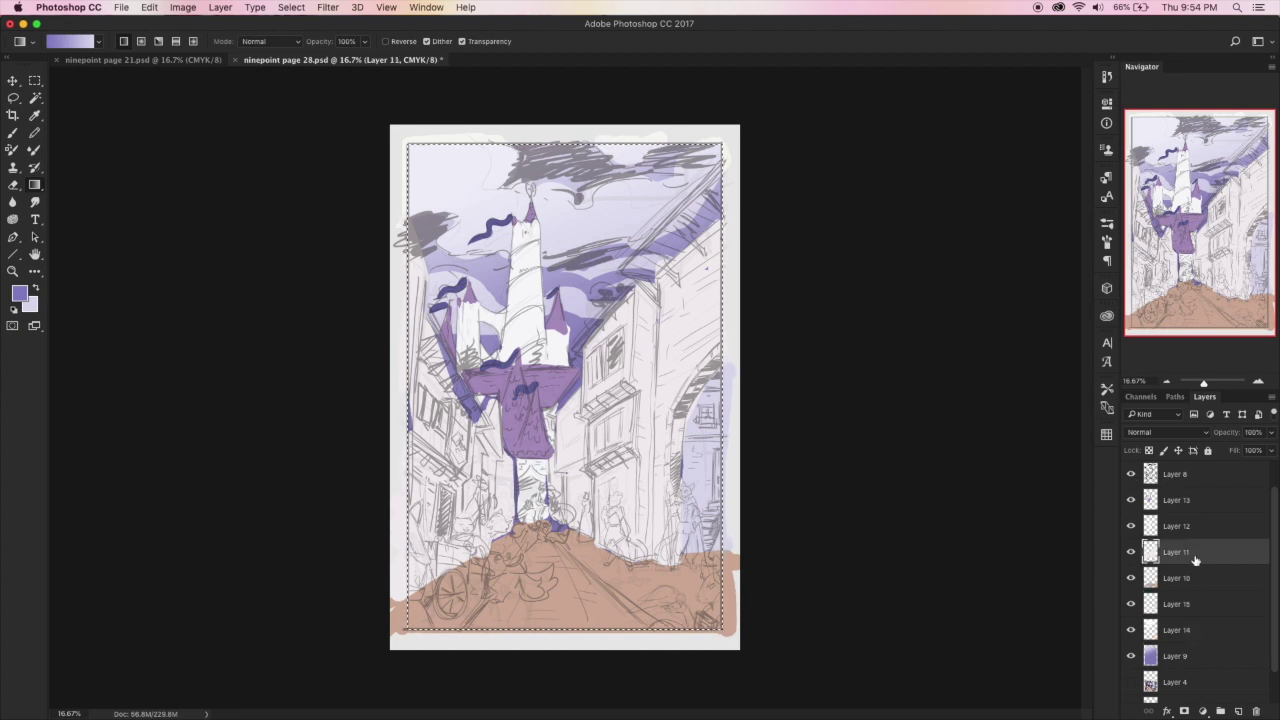
click(1182, 530)
click(1131, 500)
click(1186, 509)
click(1238, 711)
Show the colour rough to sample its reddish brown, hide it again and clear the selection
drag(1275, 492, 1275, 464)
click(1131, 474)
key(i)
click(556, 214)
click(1131, 474)
key(b)
key(ctrl+d)
Outline the large foreground roof of the right-hand building in reddish brown and fill it
mouse_move(625, 266)
mouse_down()
mouse_move(689, 200)
mouse_move(649, 285)
mouse_move(728, 190)
mouse_move(733, 152)
mouse_up()
key(g)
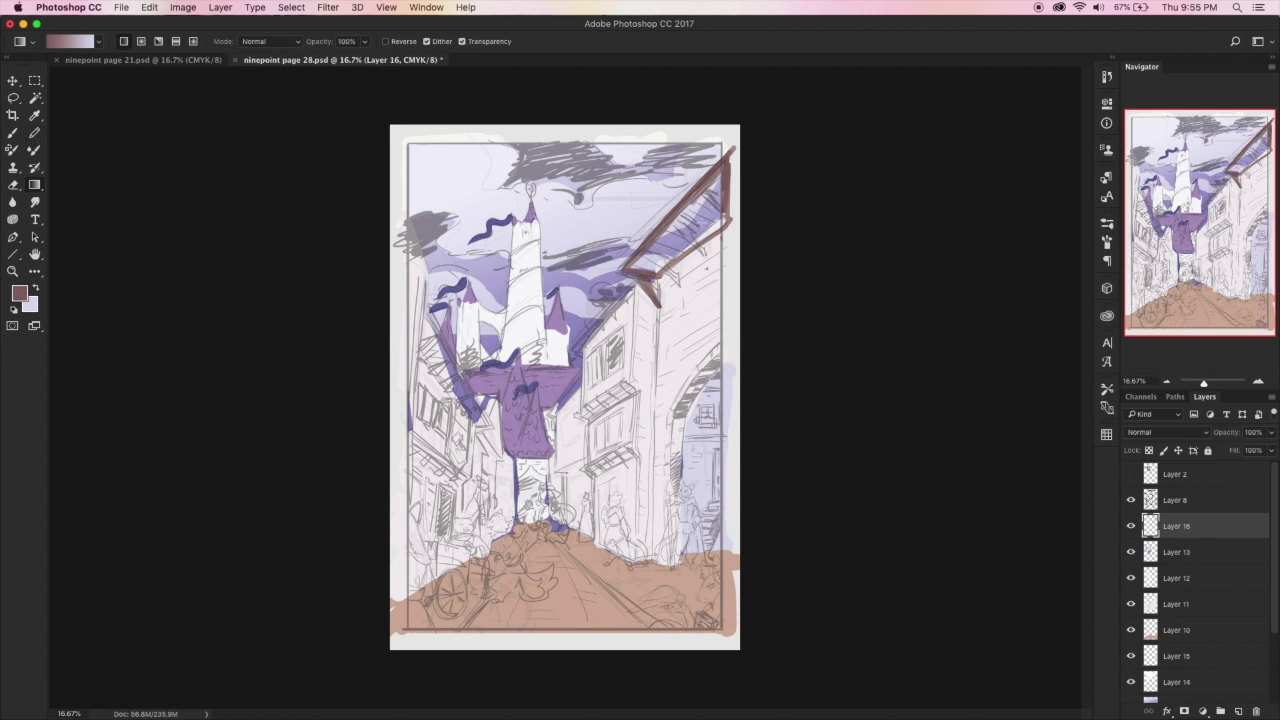
drag(38, 186, 85, 186)
click(683, 225)
Paint the rafter ends, receding roof edges, two balcony ledges and upper window shutters of the right-hand houses reddish brown
key(b)
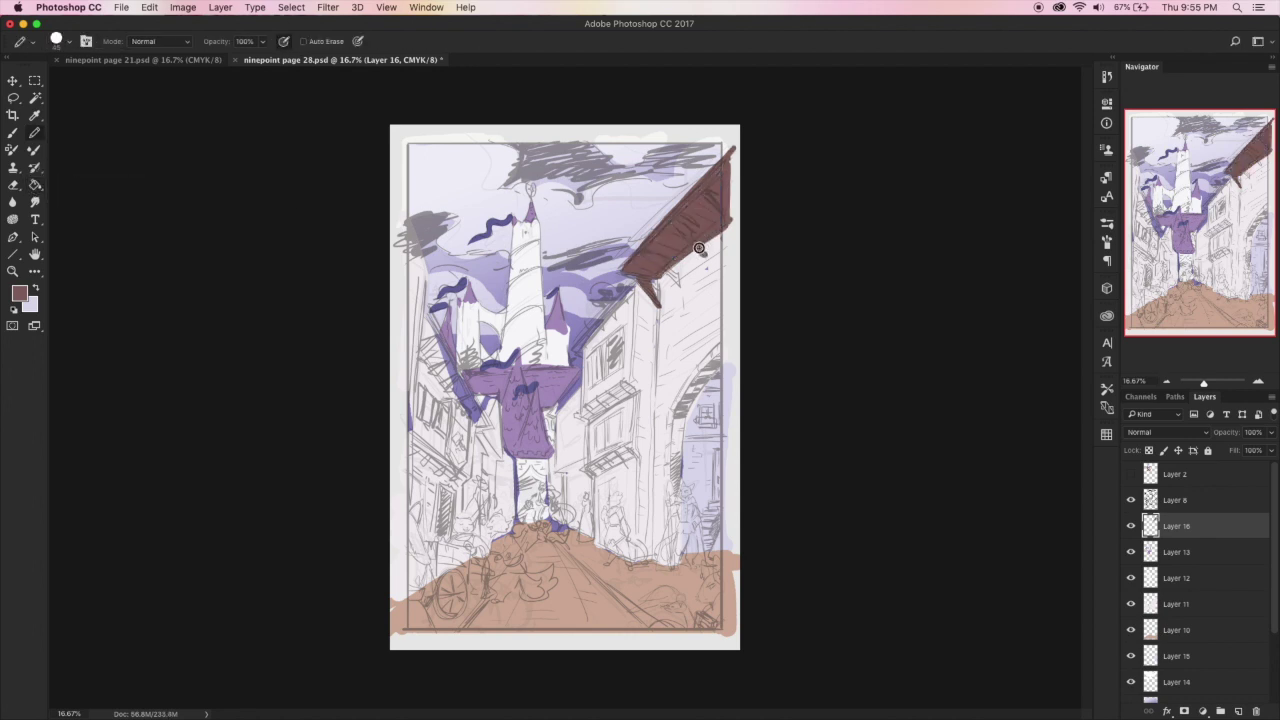
mouse_move(636, 281)
mouse_down()
mouse_move(575, 352)
mouse_move(638, 282)
mouse_up()
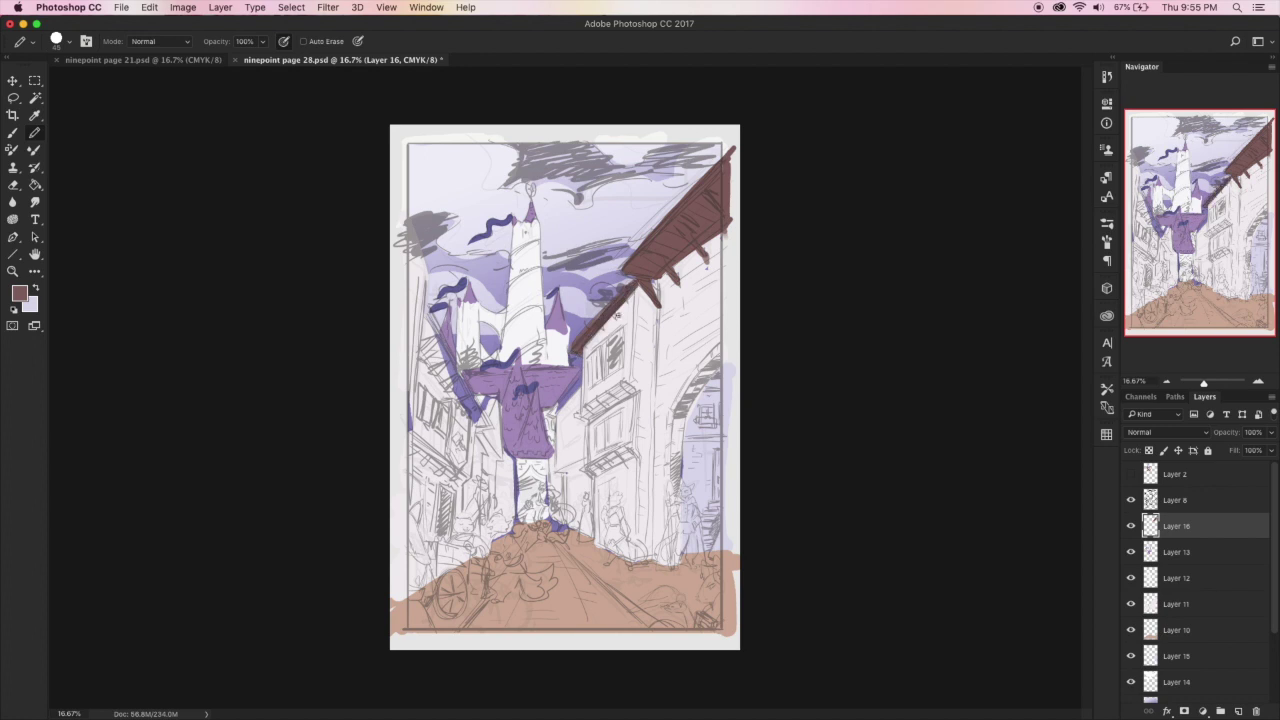
mouse_move(584, 410)
mouse_down()
mouse_move(630, 379)
mouse_move(593, 415)
mouse_move(590, 472)
mouse_up()
drag(618, 456, 606, 461)
mouse_move(632, 380)
mouse_down()
mouse_move(610, 405)
mouse_move(553, 412)
mouse_up()
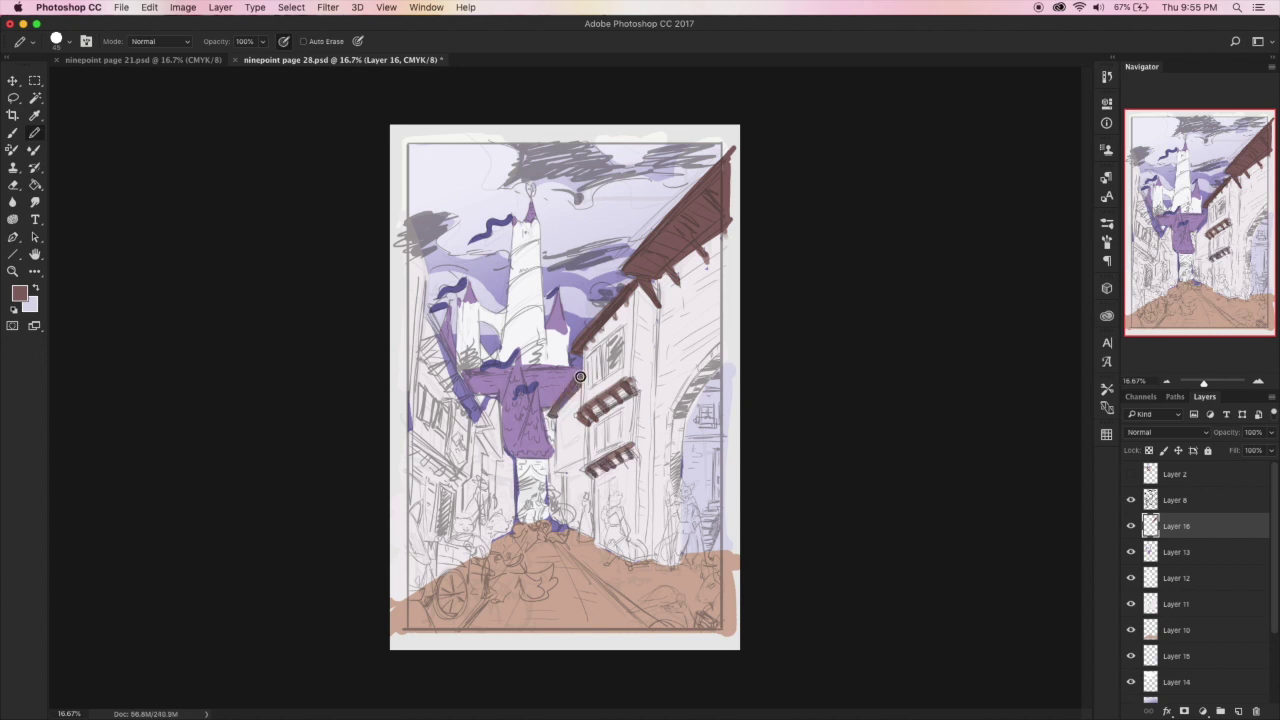
mouse_move(609, 354)
mouse_down()
mouse_move(620, 366)
mouse_move(595, 364)
mouse_move(593, 380)
mouse_up()
Paint the corner timbers, the ground-floor door and the far awning of the right-hand houses reddish brown
key(b)
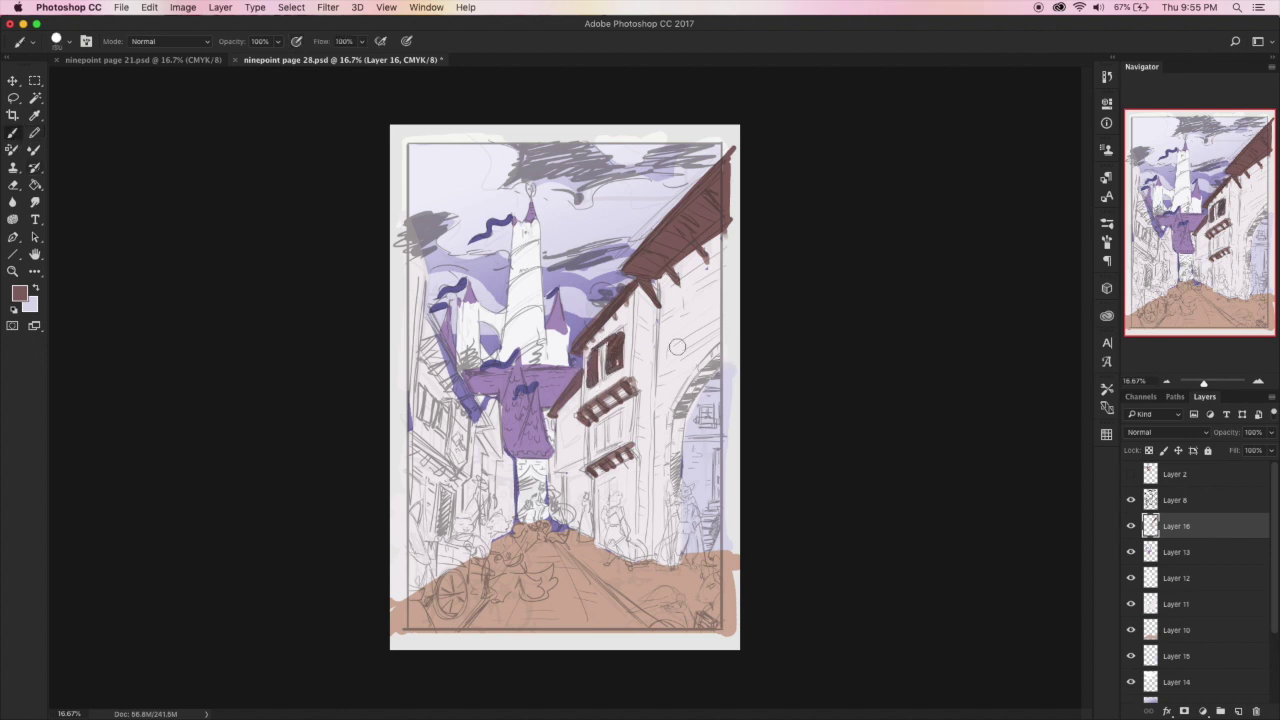
drag(636, 457, 635, 538)
drag(636, 394, 637, 443)
drag(635, 291, 633, 364)
mouse_move(586, 353)
mouse_down()
mouse_move(588, 462)
mouse_move(606, 480)
mouse_move(606, 529)
mouse_up()
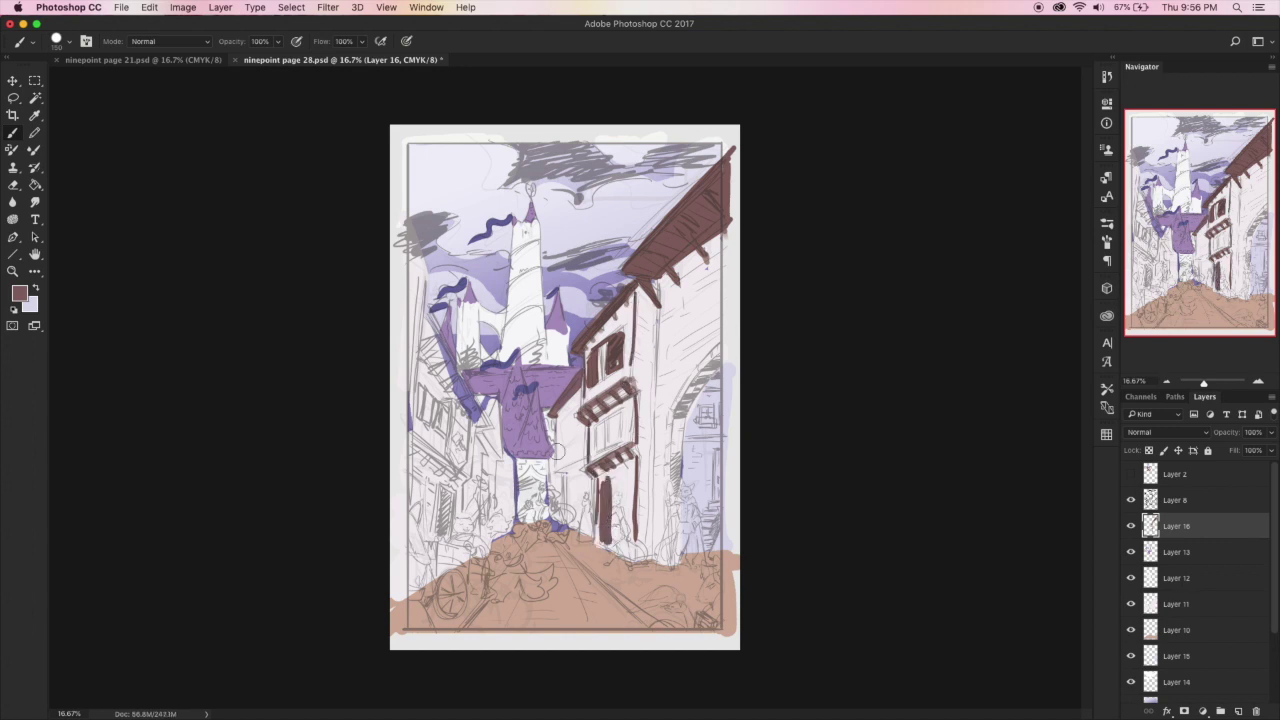
mouse_move(558, 469)
mouse_down()
mouse_move(579, 459)
mouse_move(575, 472)
mouse_up()
Paint the sloping roofs and eaves of the left-hand houses reddish brown
mouse_move(510, 448)
mouse_down()
mouse_move(517, 468)
mouse_move(555, 466)
mouse_up()
drag(480, 397, 488, 400)
drag(421, 309, 466, 393)
mouse_move(424, 335)
mouse_down()
mouse_move(428, 324)
mouse_move(482, 418)
mouse_up()
mouse_move(445, 360)
mouse_down()
mouse_move(476, 421)
mouse_move(418, 338)
mouse_up()
Paint the shutters, balcony ledge and door frame of the nearest left-hand house reddish brown, undoing the last stray stroke
mouse_move(436, 404)
mouse_down()
mouse_move(446, 432)
mouse_move(424, 422)
mouse_up()
drag(438, 400, 458, 478)
mouse_move(412, 442)
mouse_down()
mouse_move(462, 480)
mouse_move(441, 488)
mouse_move(458, 488)
mouse_move(441, 533)
mouse_up()
mouse_move(457, 489)
mouse_down()
mouse_move(455, 540)
mouse_move(422, 532)
mouse_up()
key(super+z)
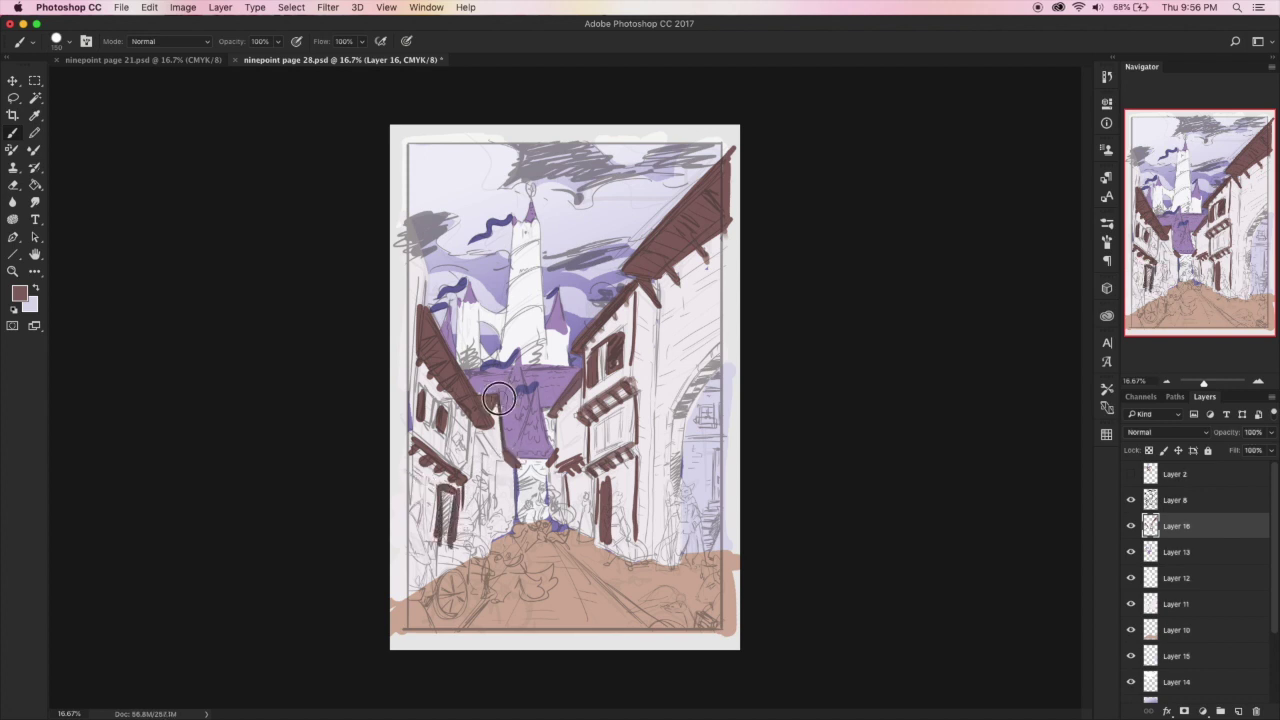
Add reddish-brown timber beams to the far houses on both sides of the street
mouse_move(496, 468)
mouse_down()
mouse_move(481, 456)
mouse_move(497, 522)
mouse_move(500, 493)
mouse_move(493, 534)
mouse_move(502, 500)
mouse_move(503, 529)
mouse_up()
key(super+z)
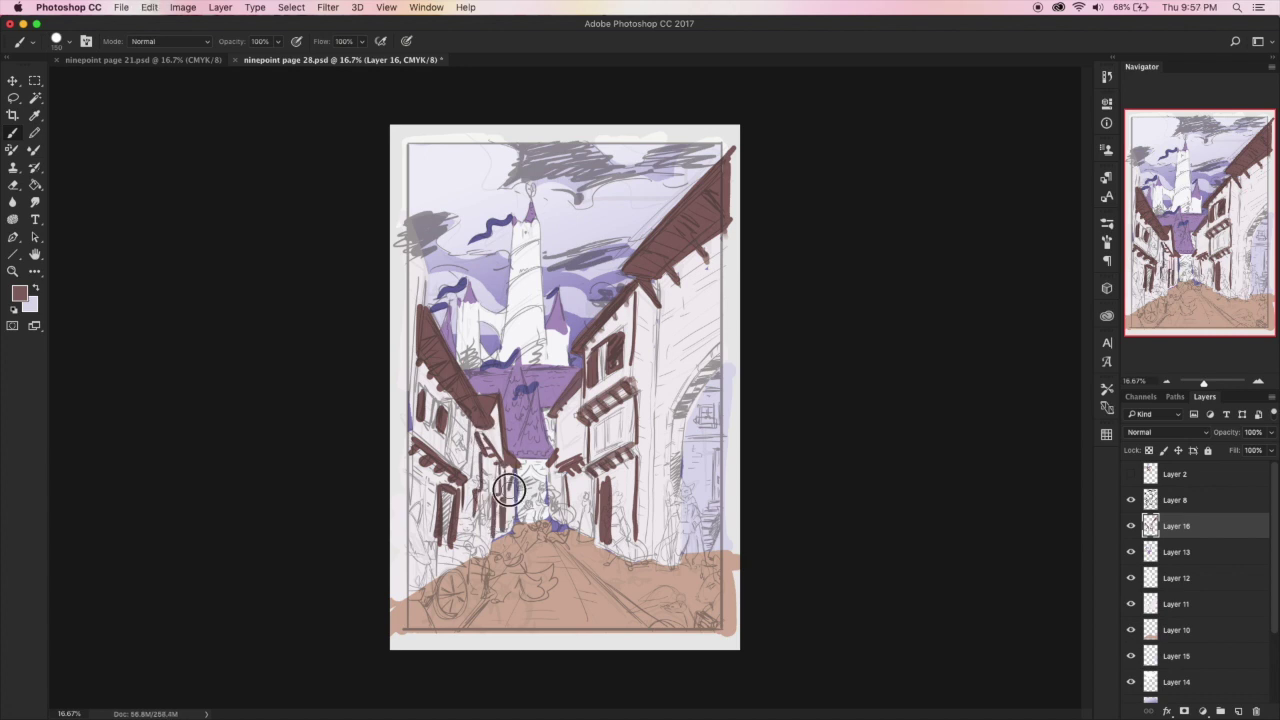
drag(575, 402, 563, 461)
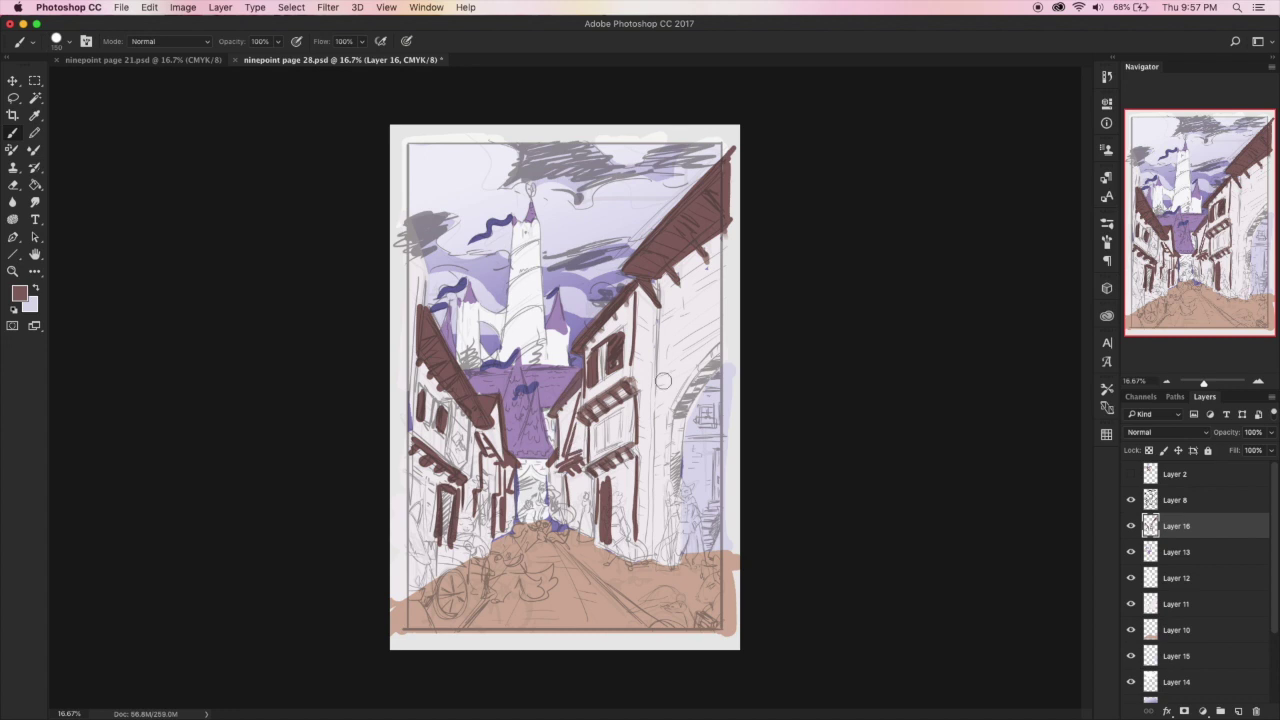
Check the colour rough, sample the archway's pale lavender and add a new layer above the brown street layer
click(1131, 474)
click(1131, 474)
click(1188, 641)
key(i)
click(696, 450)
key(f)
key(f)
key(f)
key(b)
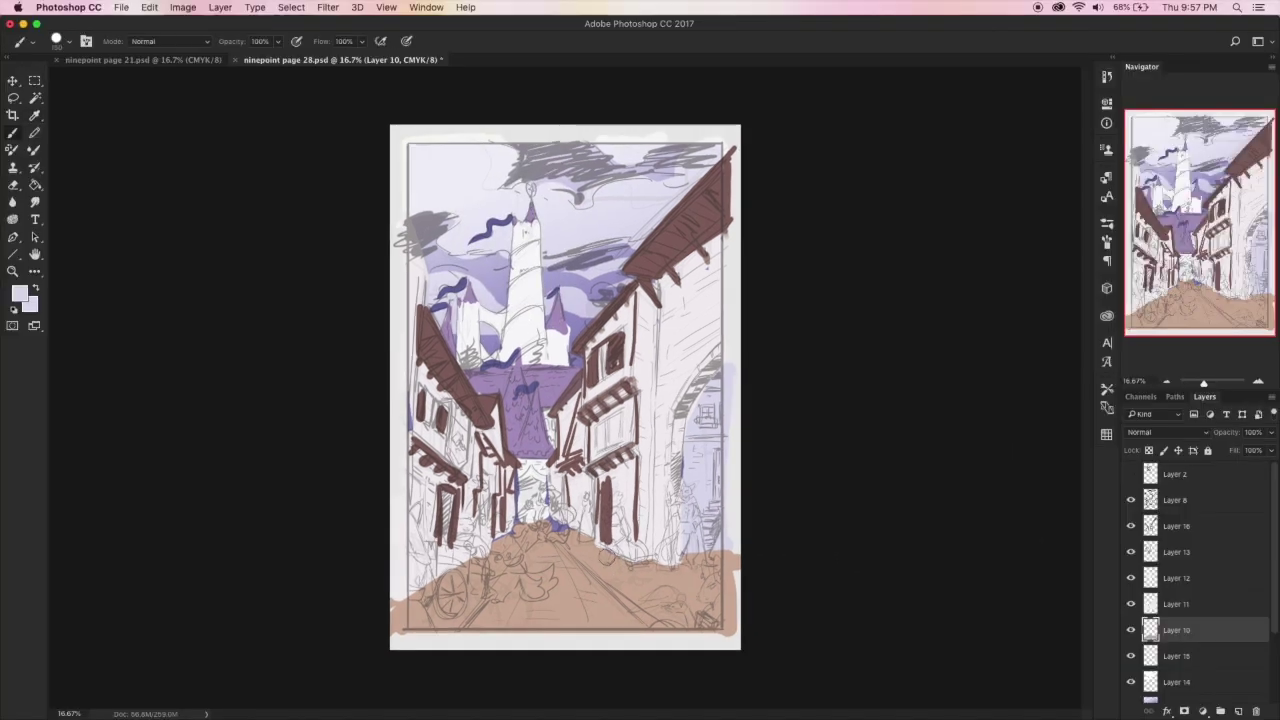
click(1238, 711)
Paint the street ground pale lavender over the brown and set the layer's opacity to 70%
mouse_move(516, 533)
mouse_down()
mouse_move(426, 623)
mouse_move(532, 519)
mouse_move(615, 571)
mouse_move(669, 574)
mouse_move(716, 634)
mouse_up()
mouse_move(553, 556)
mouse_down()
mouse_move(514, 634)
mouse_move(594, 614)
mouse_move(483, 611)
mouse_move(620, 626)
mouse_up()
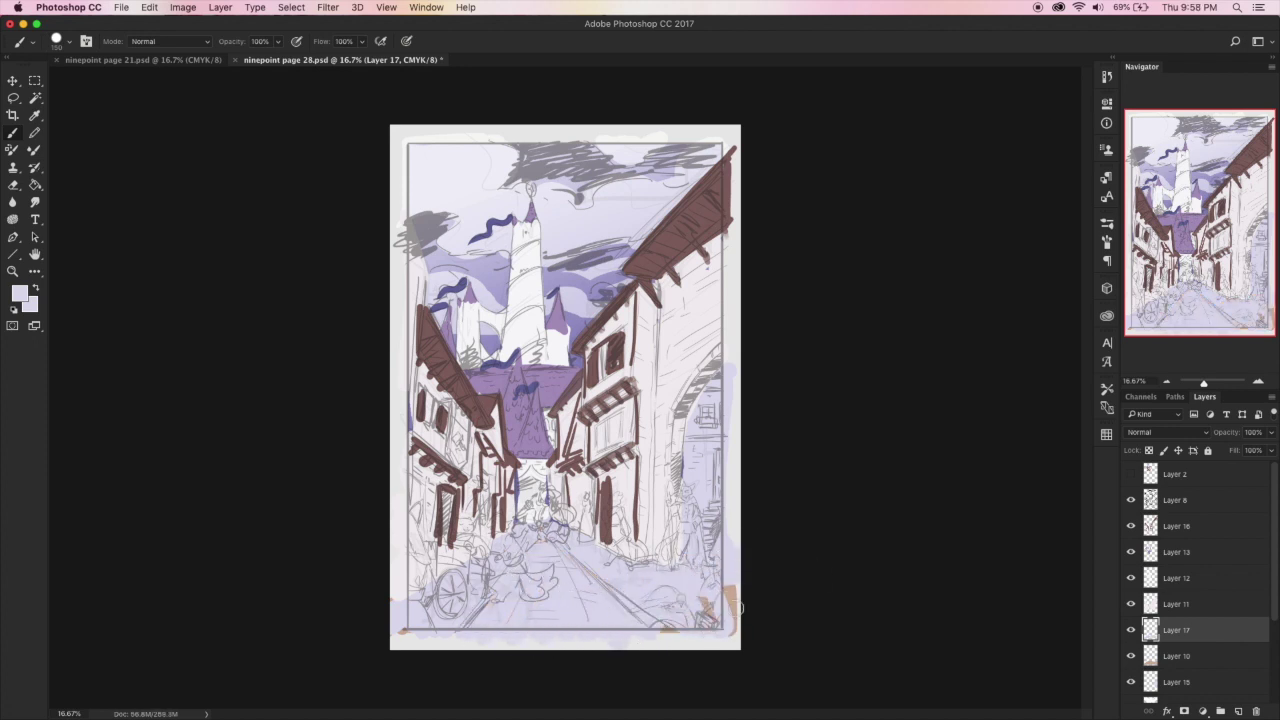
click(1271, 432)
drag(1259, 450, 1249, 450)
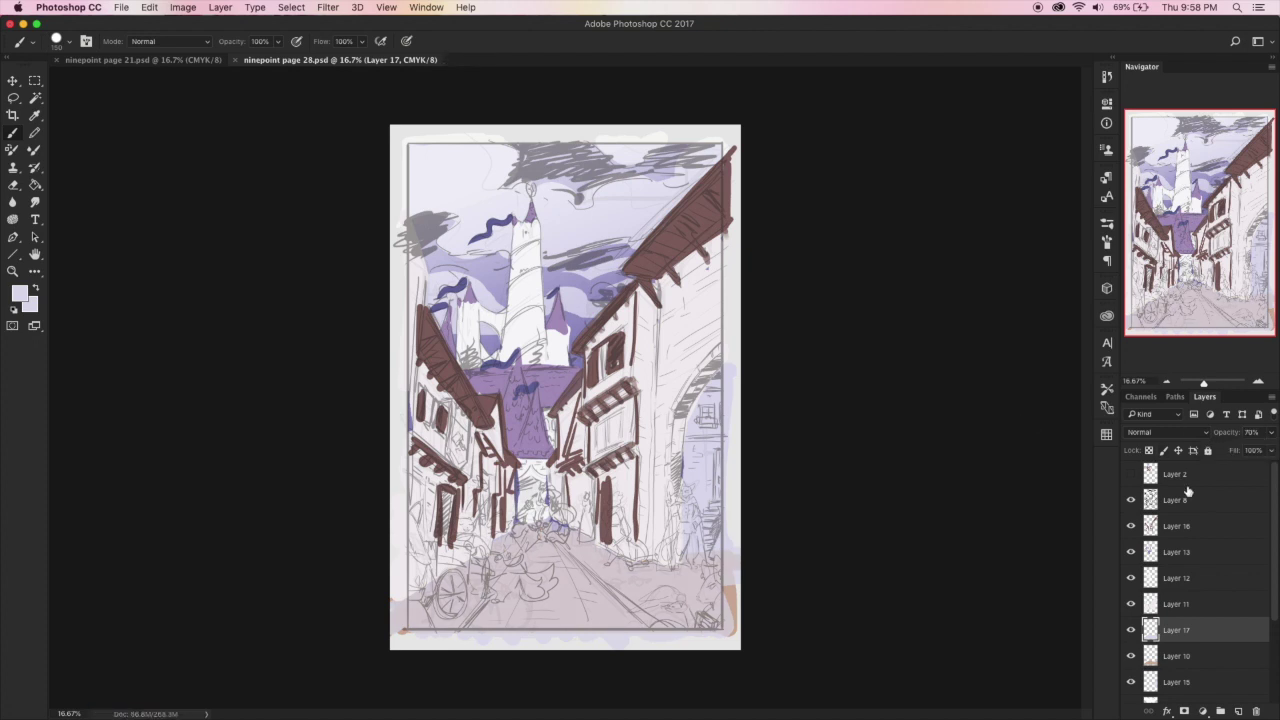
Toggle layers to identify the reddish-brown timber layer and add a new layer above it
click(1131, 500)
click(1131, 500)
click(1191, 561)
click(1196, 535)
click(1132, 527)
click(1132, 527)
click(1238, 711)
Sample the archway lavender, choose a greyer mauve from it and paint the inner edge of the right-hand arch
key(y)
key(b)
alt+click(710, 397)
click(19, 293)
click(183, 390)
click(468, 338)
mouse_move(734, 355)
mouse_down()
mouse_move(675, 446)
mouse_move(675, 562)
mouse_up()
drag(720, 341, 687, 395)
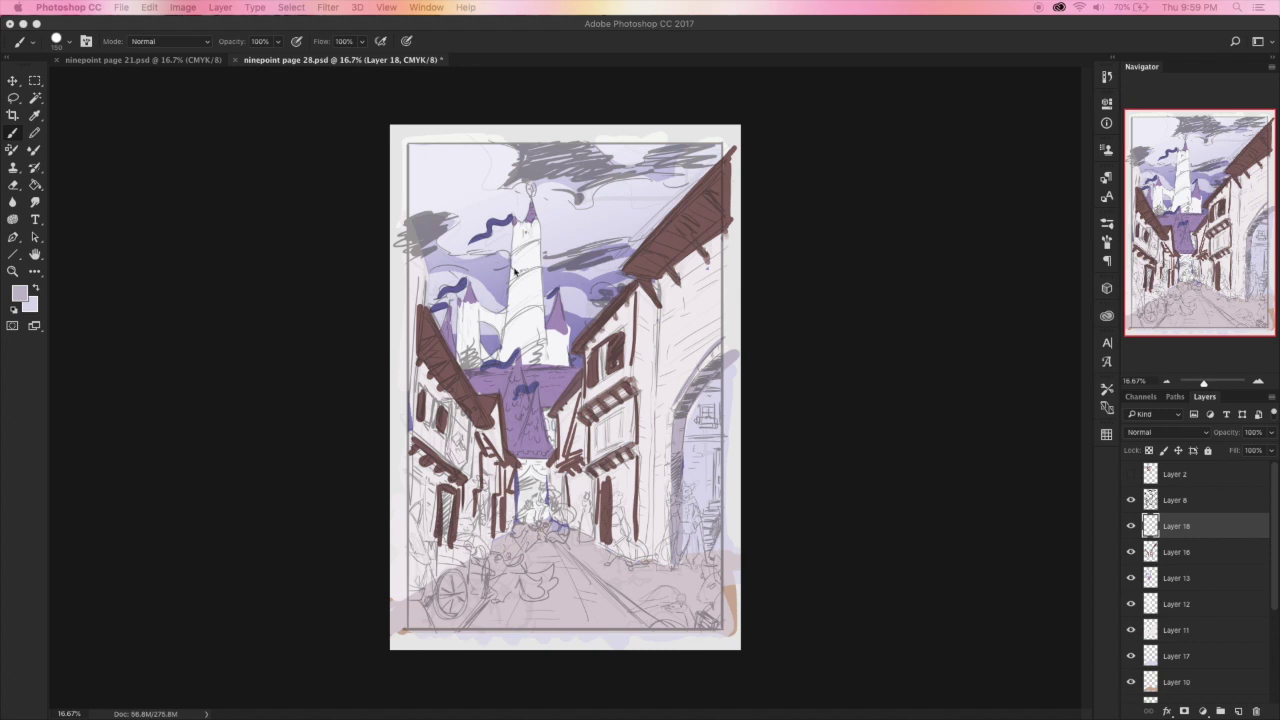
Try a pinkish mauve derived from the street ground as a stroke down the street's left-hand rut
click(1131, 526)
click(1131, 526)
click(36, 117)
click(572, 587)
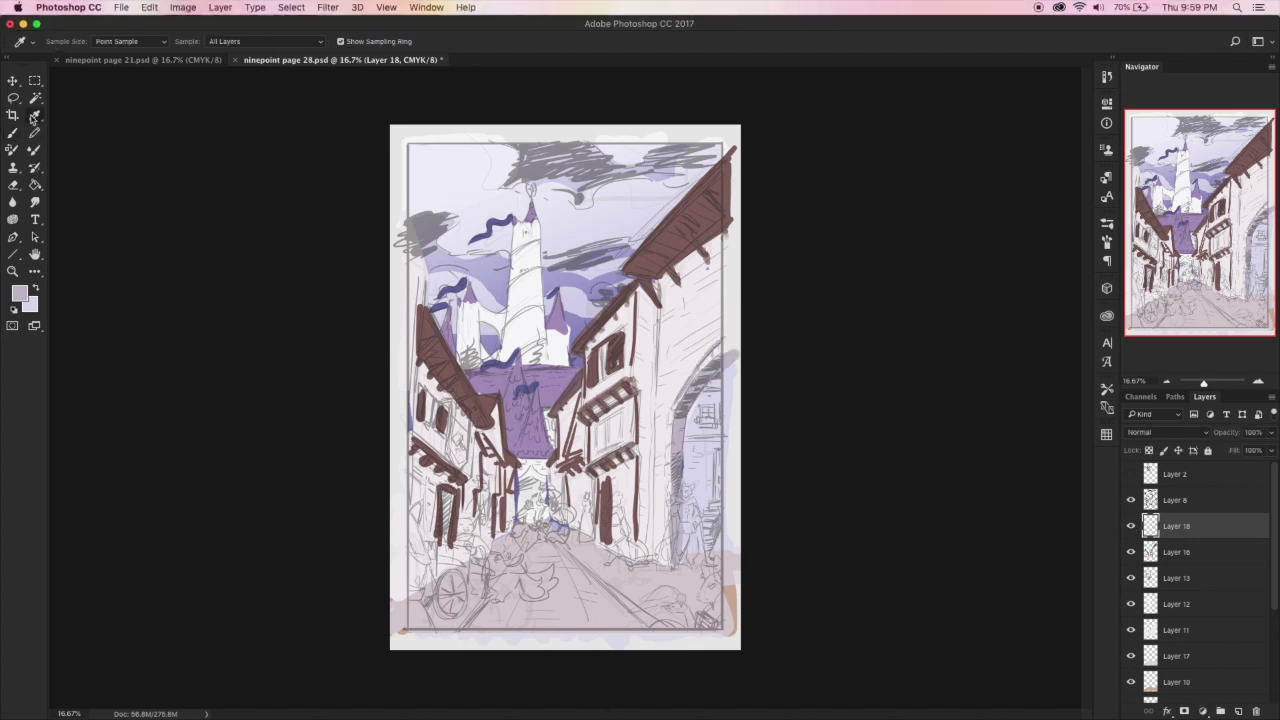
click(18, 294)
key(Return)
key(b)
drag(535, 540, 455, 618)
Change the paint colour to greyish mauve #b8acb7 and paint the shadow area across the street
click(18, 290)
click(355, 373)
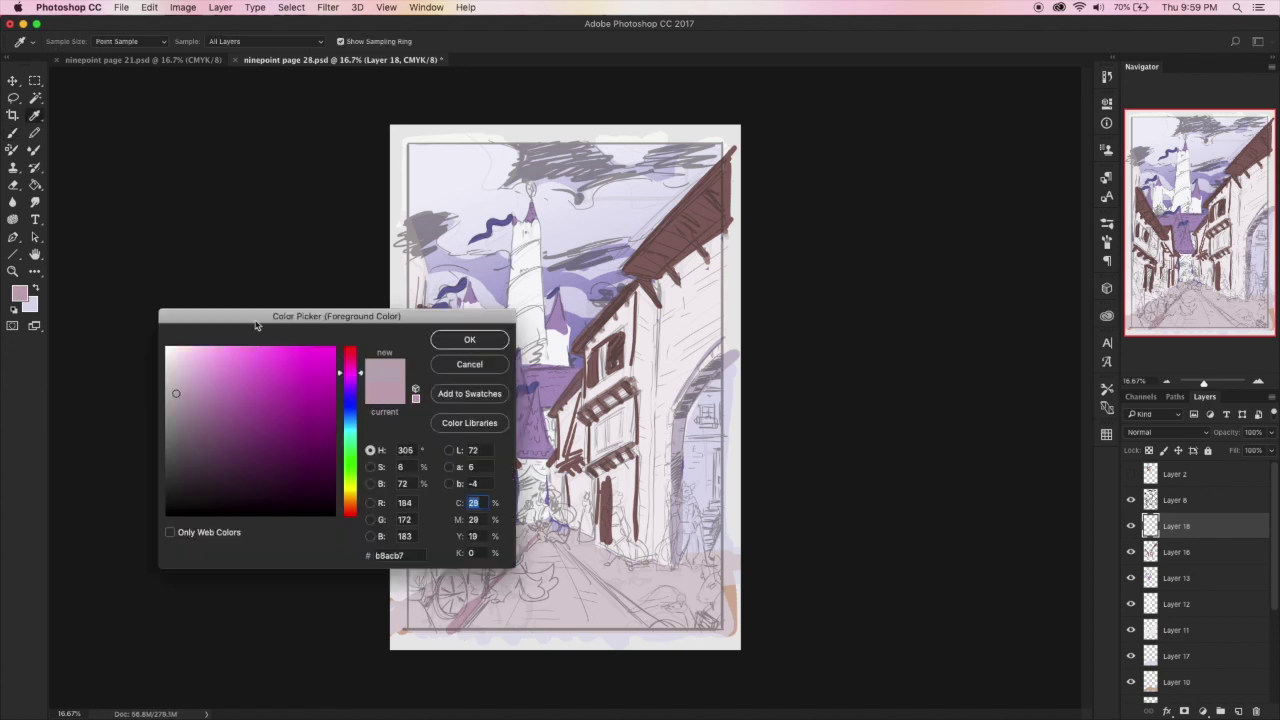
click(468, 338)
click(36, 186)
key(b)
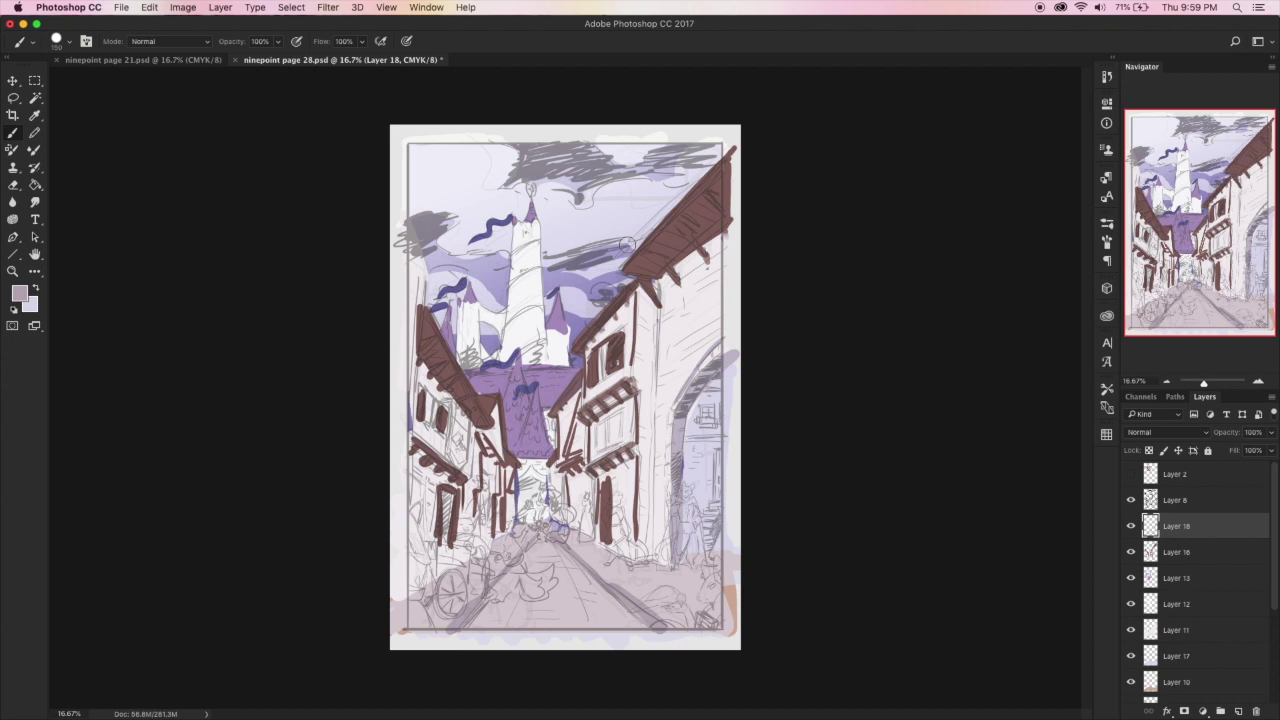
mouse_move(649, 566)
mouse_down()
mouse_move(606, 560)
mouse_move(583, 617)
mouse_move(503, 591)
mouse_move(400, 628)
mouse_up()
Choose a darker greyish mauve and paint dark lines along both ruts running down the street
click(18, 292)
click(180, 423)
click(470, 339)
drag(510, 568, 466, 628)
drag(574, 556, 610, 594)
drag(522, 560, 464, 636)
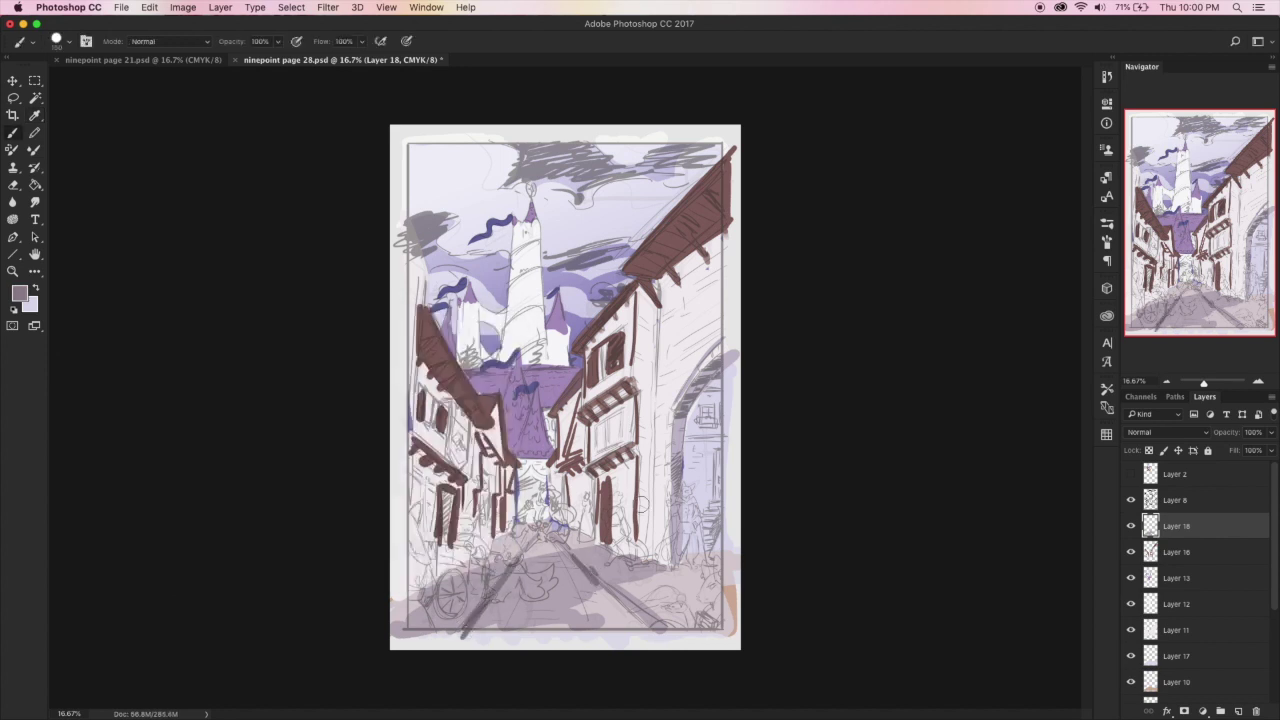
drag(605, 592, 650, 632)
Shade the stones along the inner edge of the right-hand arch with the dark mauve
drag(697, 386, 684, 415)
key(super+z)
mouse_move(722, 357)
mouse_down()
mouse_move(683, 409)
mouse_move(677, 496)
mouse_up()
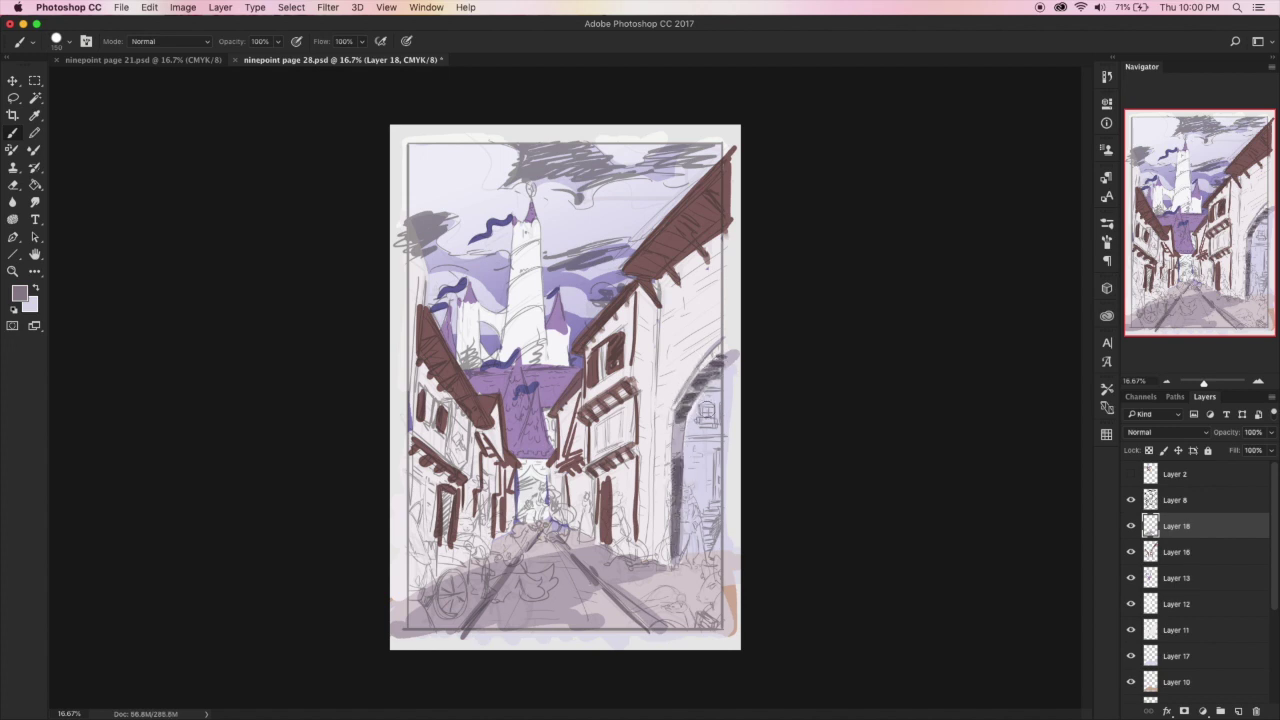
Sample the castle tower's white, choose a pale pinkish lavender and paint the corner strip of the right-hand building
click(34, 115)
click(551, 318)
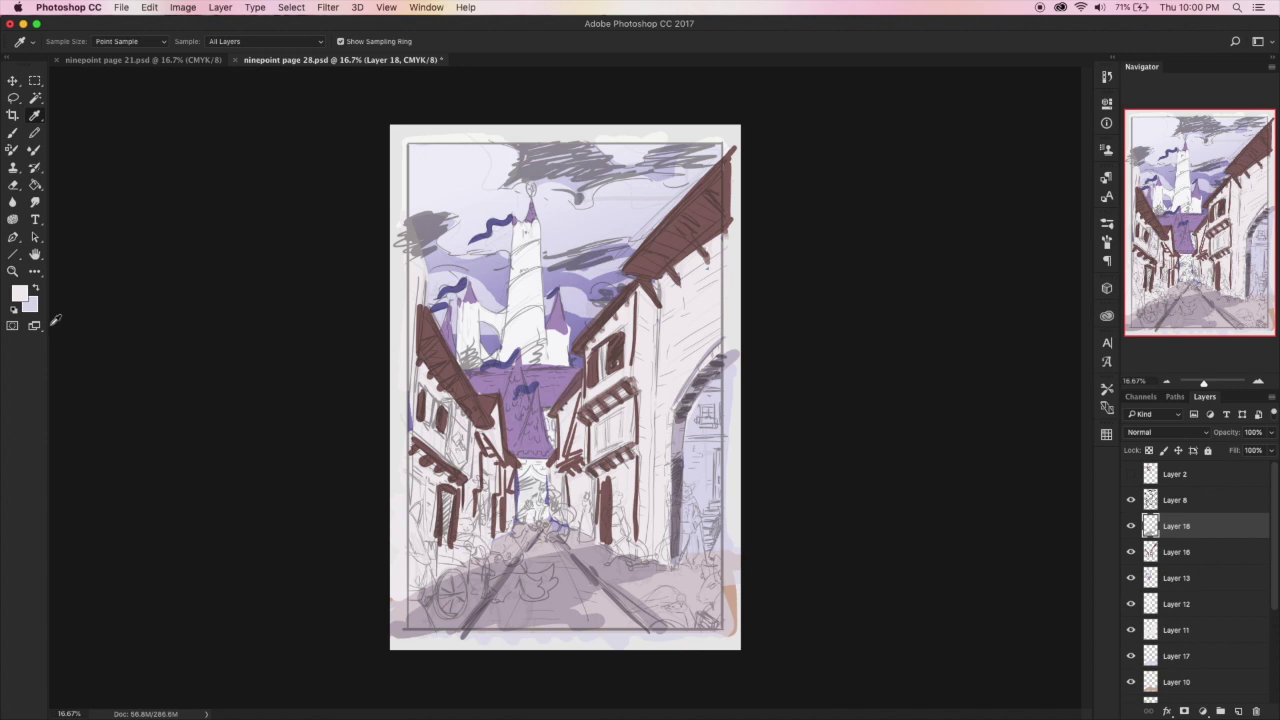
click(20, 293)
click(173, 366)
click(356, 371)
click(471, 338)
key(b)
drag(644, 288, 650, 530)
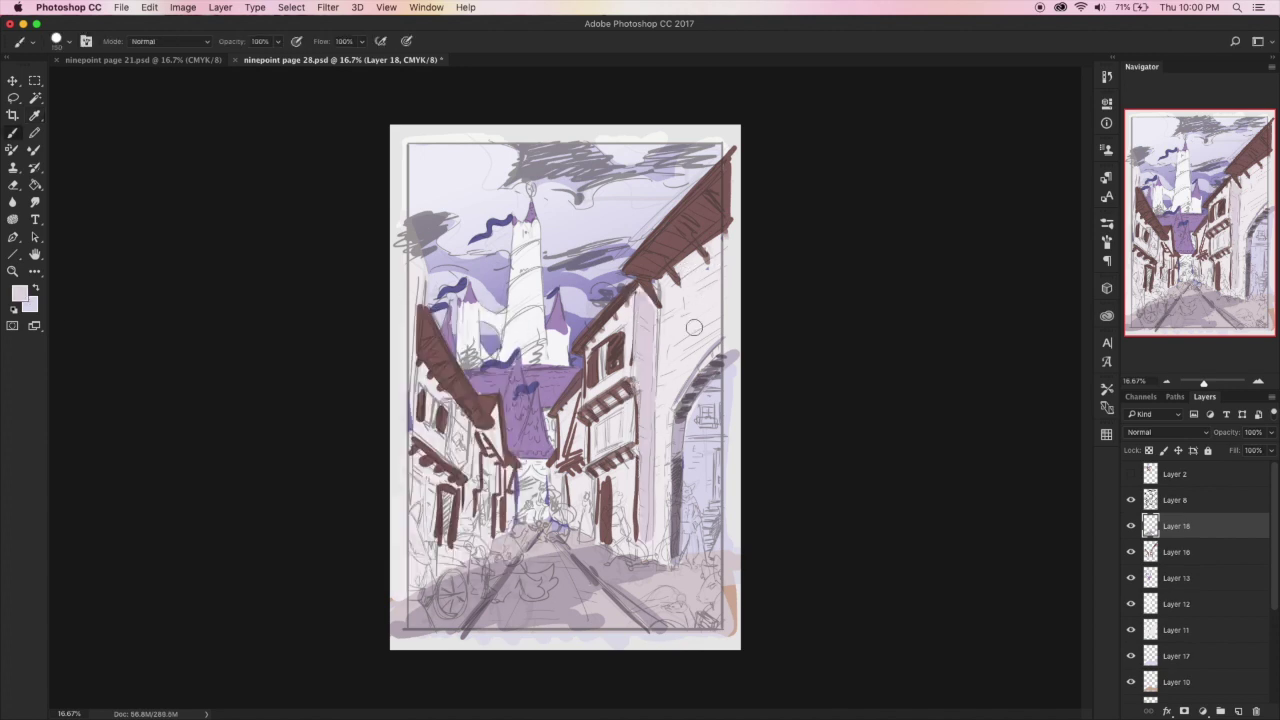
Tint the shaded wall areas of the right-hand and left-hand houses with pale lavender, undoing the last stroke
drag(603, 426, 624, 408)
drag(596, 342, 630, 308)
drag(558, 426, 582, 403)
drag(565, 490, 584, 469)
drag(504, 472, 511, 520)
drag(488, 426, 508, 446)
drag(412, 361, 434, 389)
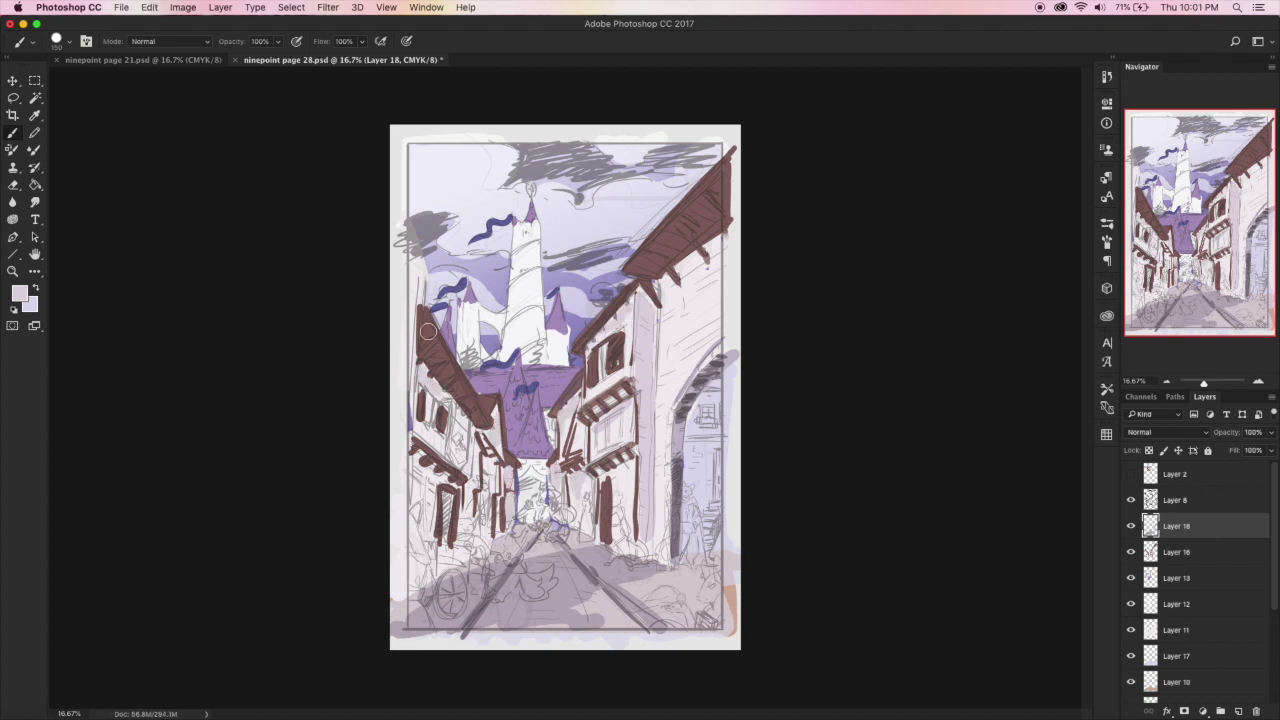
key(super+z)
Sample the left-hand roof's reddish brown and paint a short roof edge in the page's upper-left corner
click(34, 115)
click(436, 328)
click(12, 133)
drag(406, 167, 419, 214)
Sample the small tower's off-white, clean up the outer edge of the left-hand building and save the file
click(34, 115)
click(460, 307)
key(e)
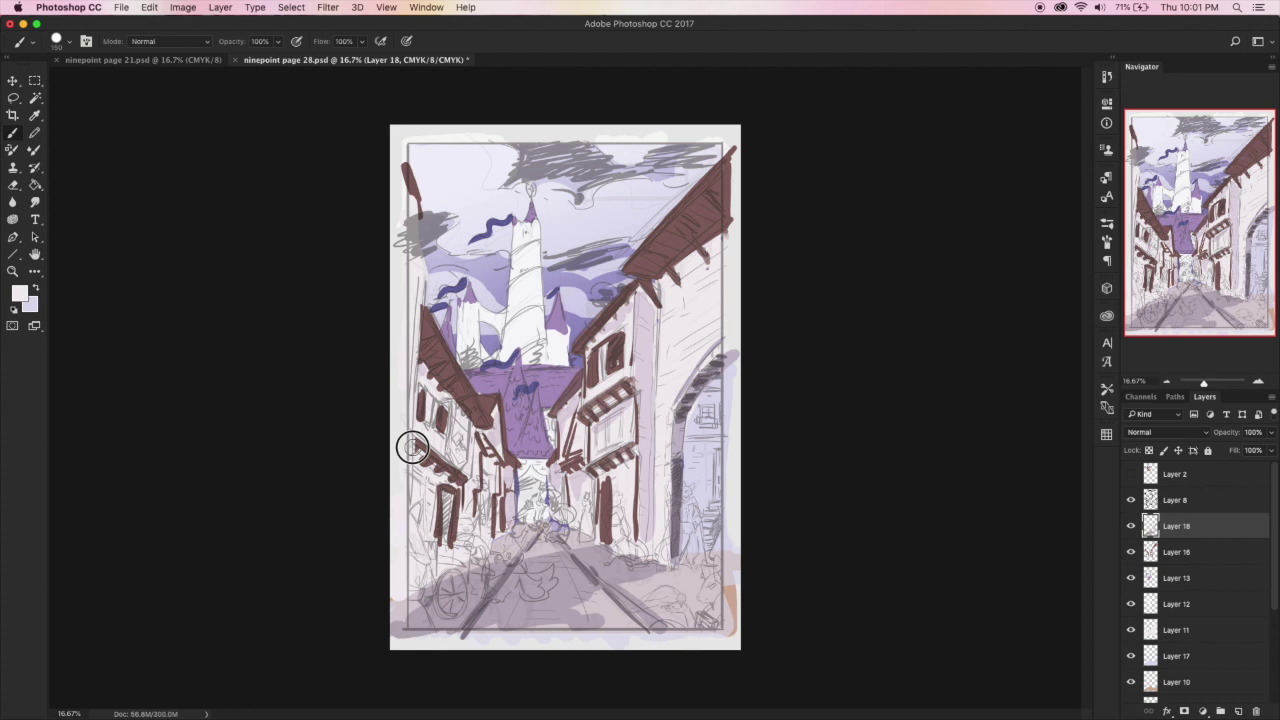
key(super+s)
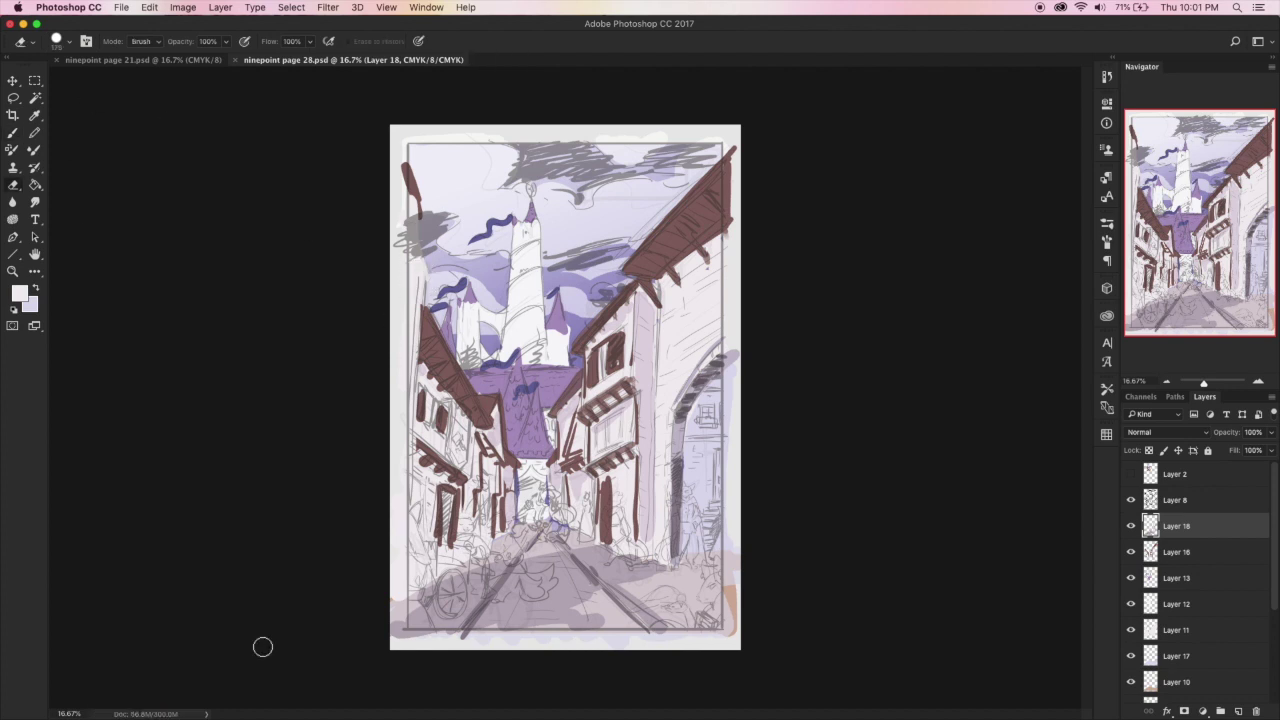
Sample the castle gate area's colour, choose a darker shade of it and paint the doorway at the street's end
click(34, 115)
click(530, 481)
click(20, 293)
click(206, 432)
click(474, 339)
click(12, 133)
drag(530, 483, 534, 504)
Shift the colour to a medium purple, paint over the castle doorway and erase the overspill at its base
click(19, 292)
drag(351, 409, 351, 392)
click(215, 397)
click(469, 342)
mouse_move(528, 492)
mouse_down()
mouse_move(530, 503)
mouse_move(531, 471)
mouse_move(524, 479)
mouse_up()
key(e)
drag(546, 526, 541, 527)
key(b)
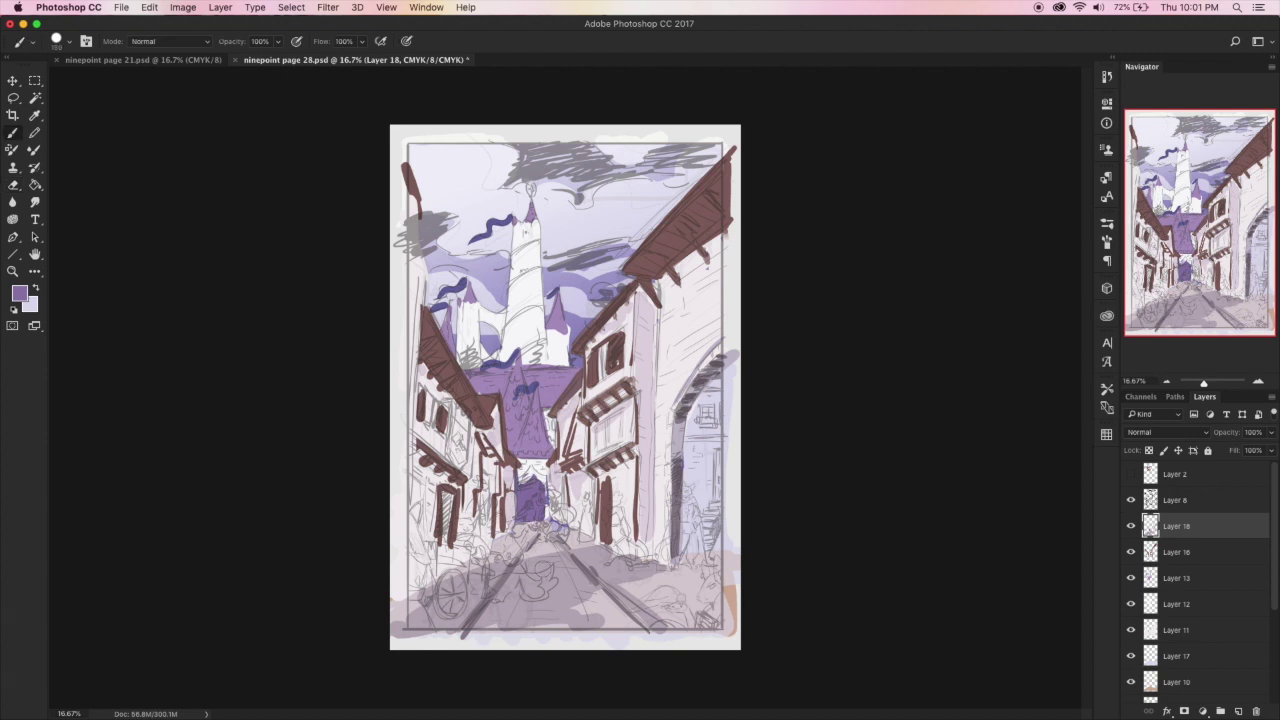
Sample the archway's pale lavender, choose a darker blue-violet and paint the shadow inside the right-hand arch
click(35, 119)
click(699, 458)
click(19, 292)
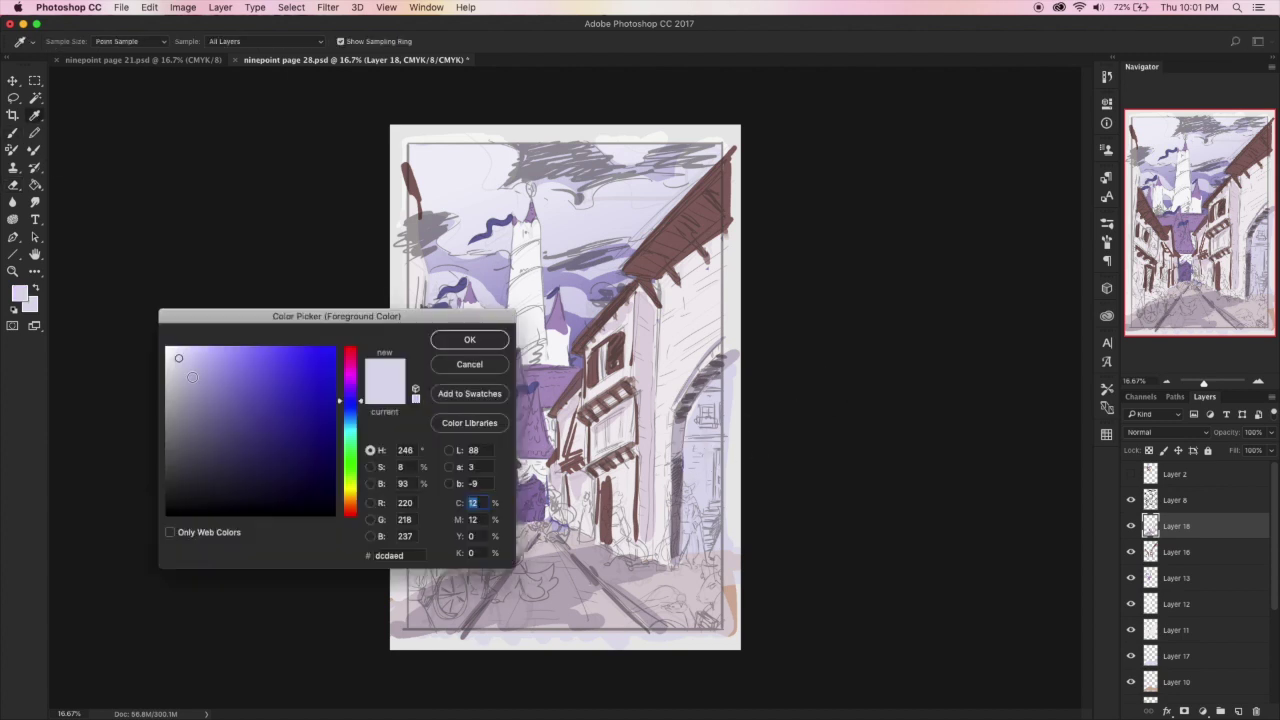
click(207, 402)
click(469, 342)
key(b)
mouse_move(733, 413)
mouse_down()
mouse_move(715, 430)
mouse_move(720, 395)
mouse_move(728, 429)
mouse_move(695, 445)
mouse_move(718, 535)
mouse_move(701, 540)
mouse_up()
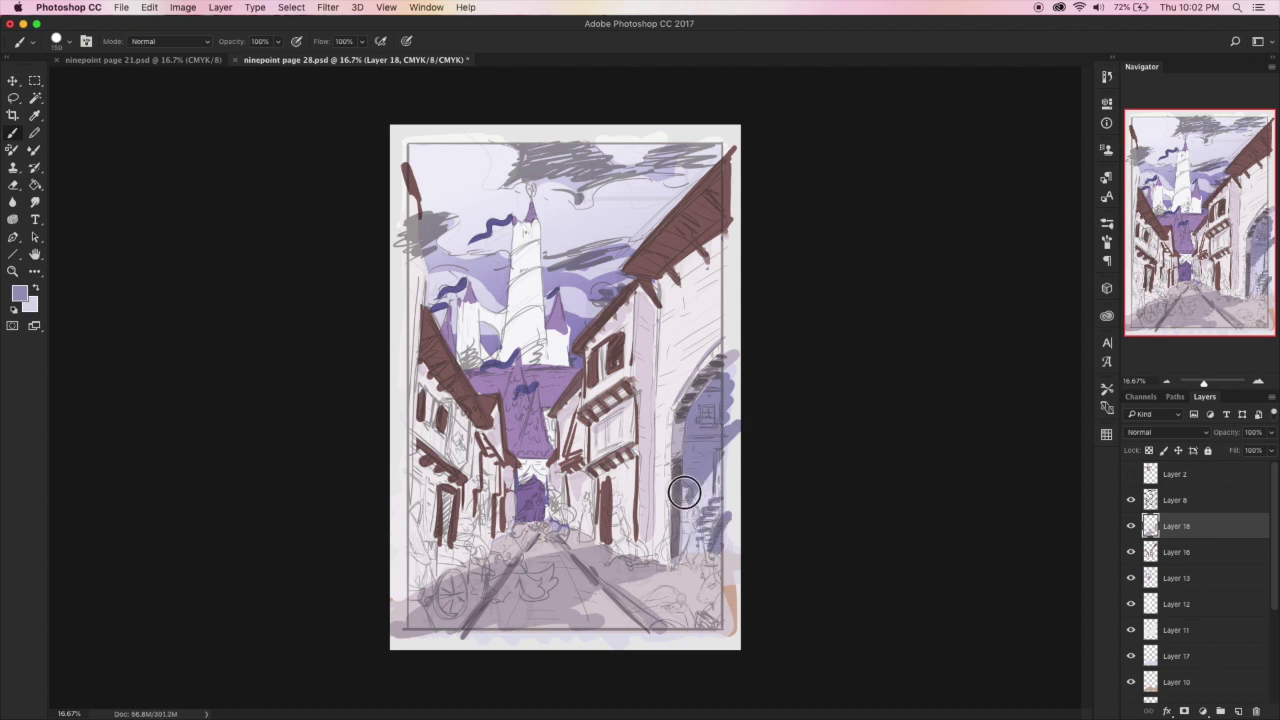
Sample the street's mauve and shade the right-hand building's wall below the roof and beside the arch
key(i)
click(555, 578)
key(b)
key(shift+b)
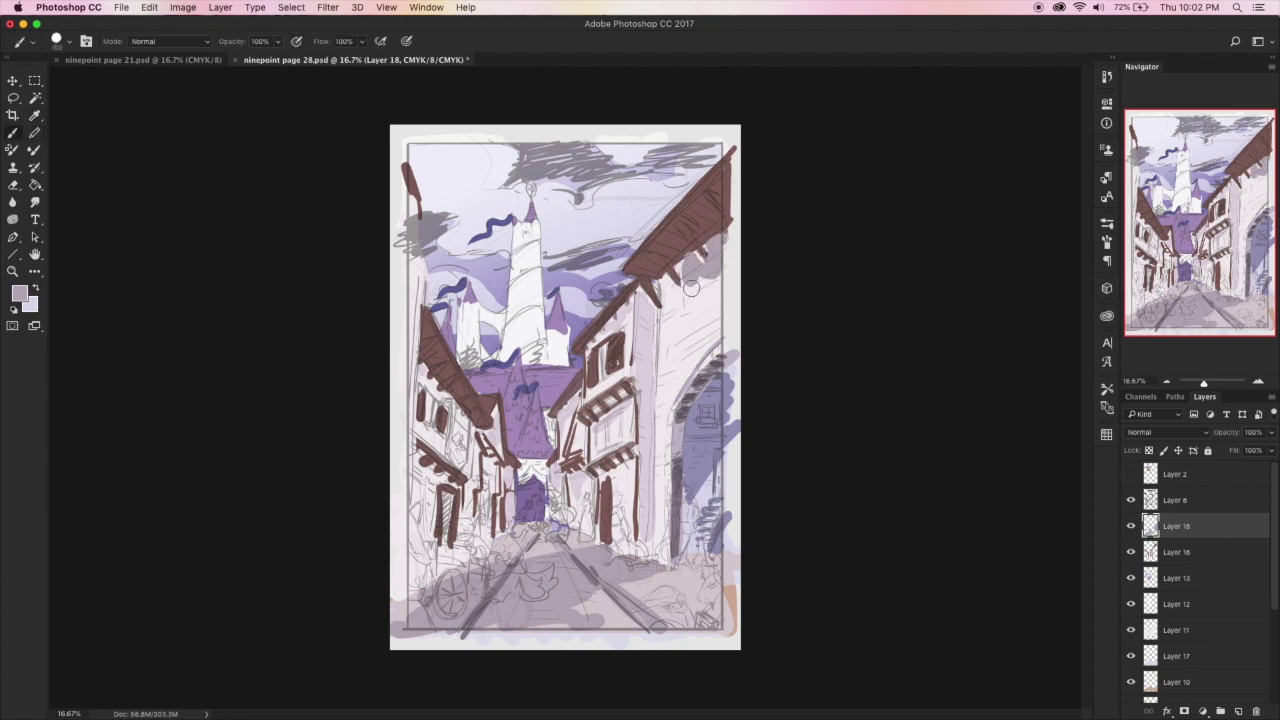
mouse_move(678, 286)
mouse_down()
mouse_move(694, 277)
mouse_move(662, 372)
mouse_move(708, 326)
mouse_move(684, 366)
mouse_up()
drag(670, 418, 666, 548)
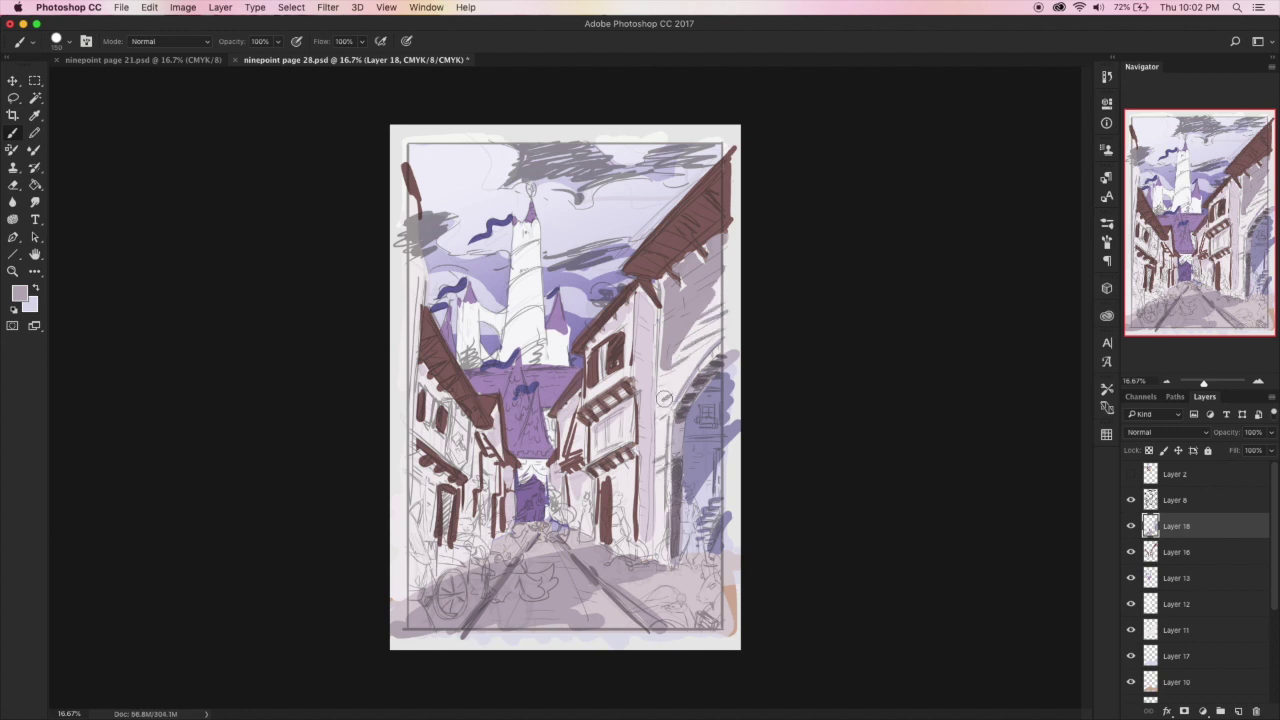
alt+click(698, 335)
Sample the roof's reddish brown, choose a dark maroon from it and paint shadows along the right-hand roofs
key(i)
click(673, 241)
click(19, 292)
click(240, 457)
click(469, 340)
drag(706, 209, 721, 178)
click(19, 295)
click(352, 354)
click(483, 346)
mouse_move(660, 244)
mouse_down()
mouse_move(634, 270)
mouse_move(669, 281)
mouse_move(684, 235)
mouse_move(717, 211)
mouse_move(571, 343)
mouse_up()
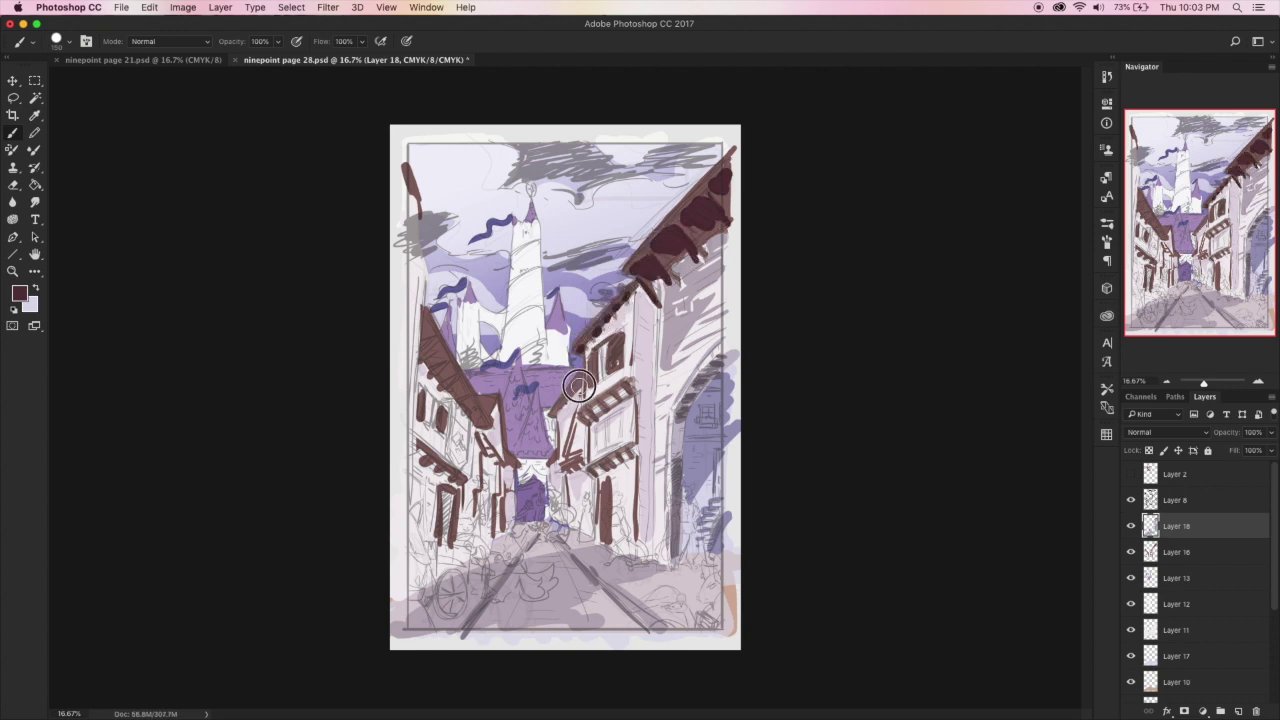
Paint dark maroon shadows under the left-hand roofs and on the right-hand building's door
mouse_move(420, 337)
mouse_down()
mouse_move(433, 368)
mouse_move(485, 427)
mouse_up()
mouse_move(426, 320)
mouse_down()
mouse_move(486, 404)
mouse_move(506, 463)
mouse_up()
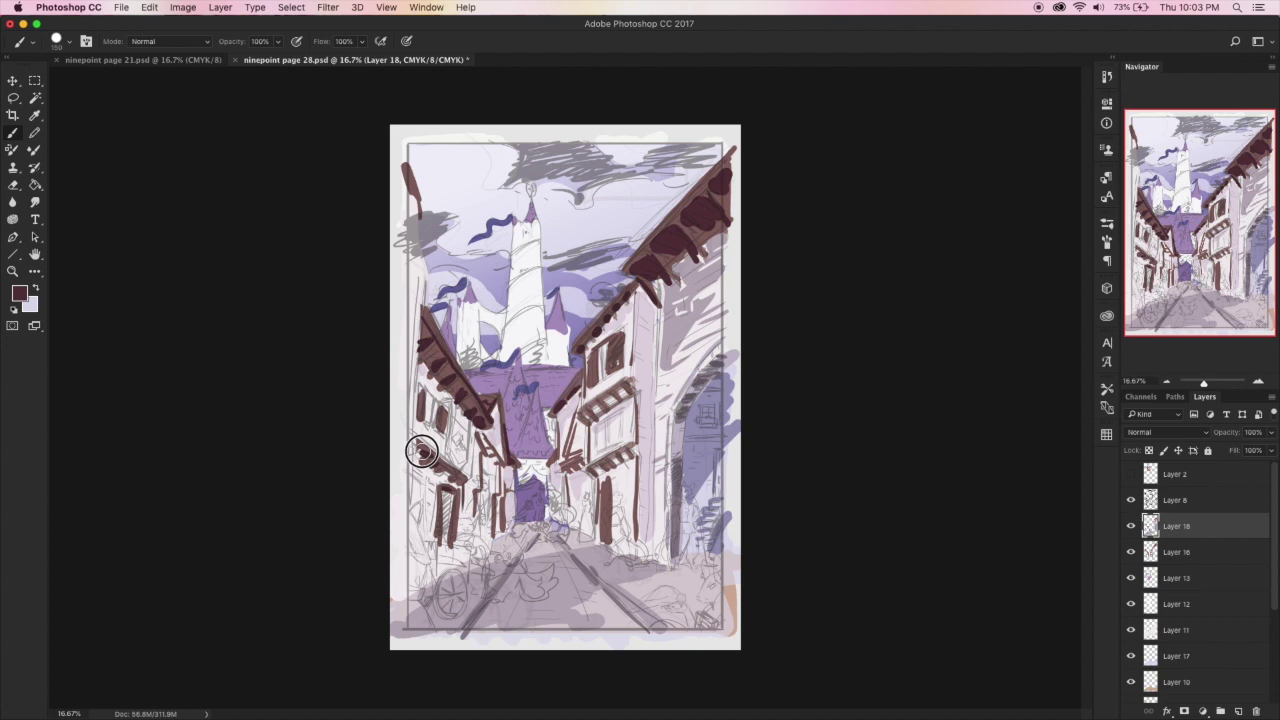
mouse_move(608, 483)
mouse_down()
mouse_move(605, 511)
mouse_move(609, 486)
mouse_up()
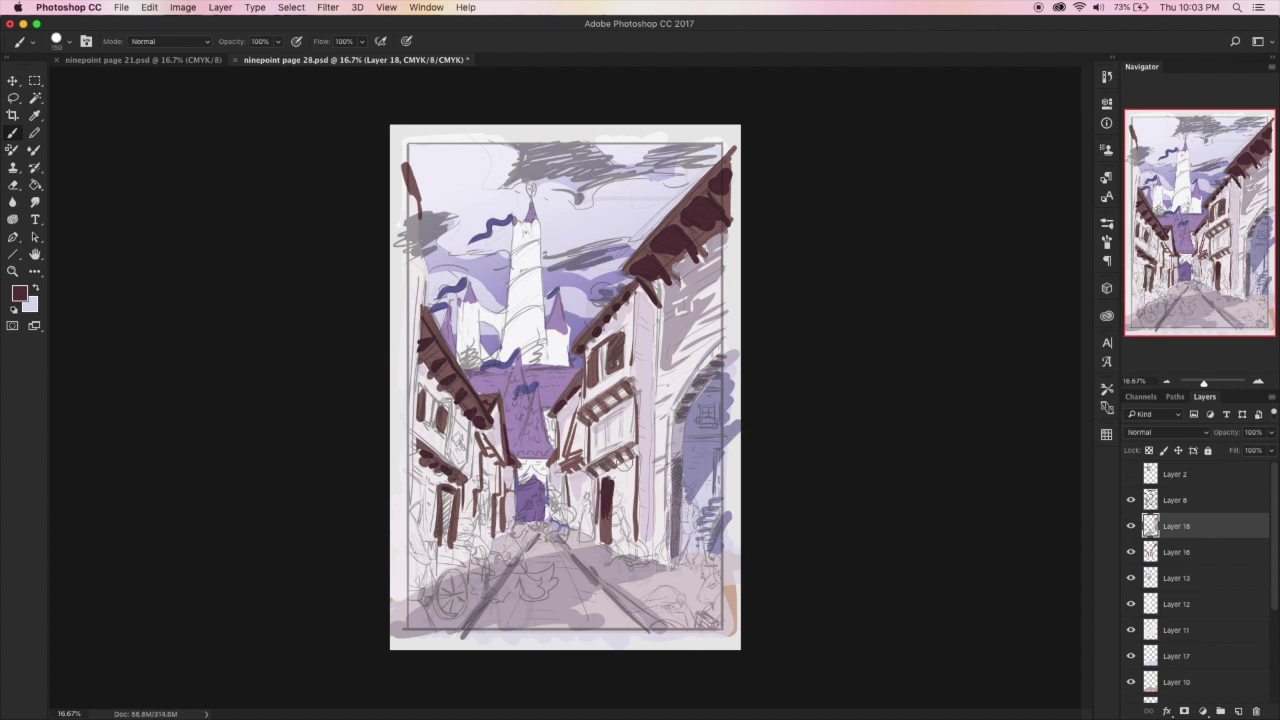
Sample the castle roof's purple, choose a shade of it, add tile marks to the castle roofs and save the file
key(i)
click(552, 392)
click(19, 293)
click(469, 340)
key(b)
mouse_move(513, 378)
mouse_down()
mouse_move(505, 405)
mouse_move(526, 405)
mouse_up()
drag(555, 308, 553, 322)
mouse_move(541, 369)
mouse_down()
mouse_move(555, 388)
mouse_move(546, 398)
mouse_up()
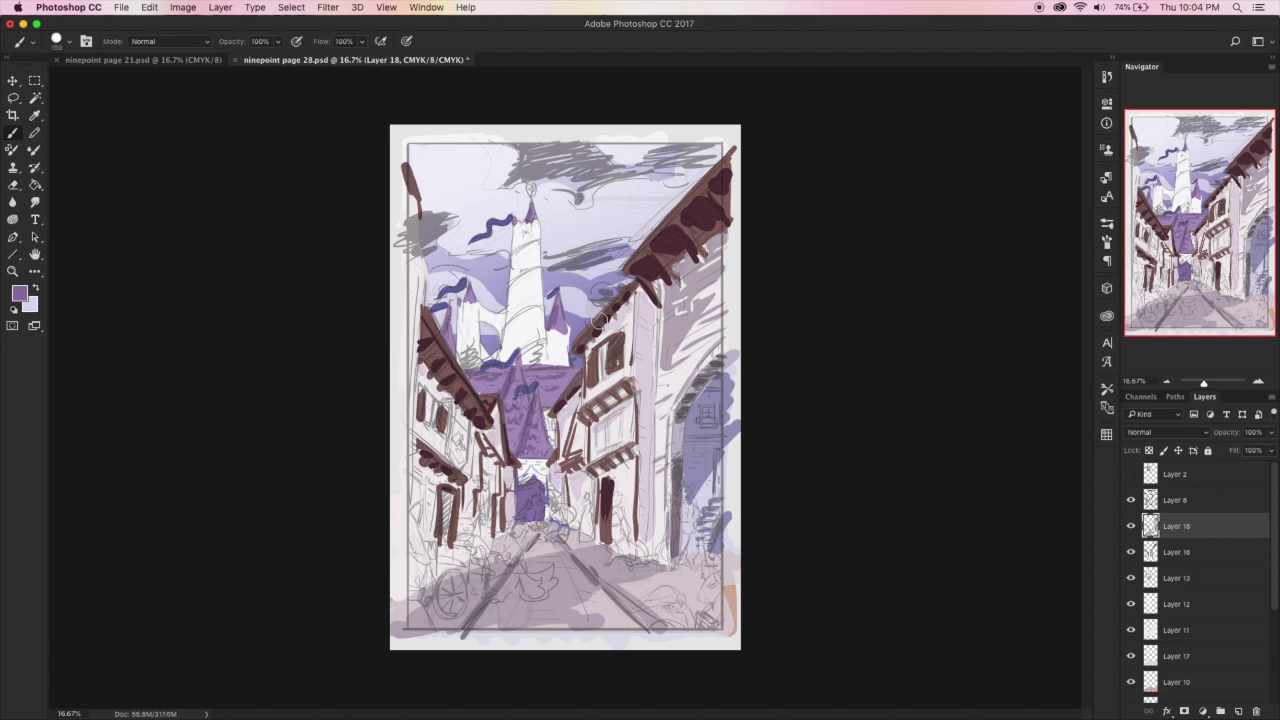
key(super+s)
Sample the archway's pale lavender, choose a slightly darker tone and shade the sides of the castle's white towers
key(super+equal)
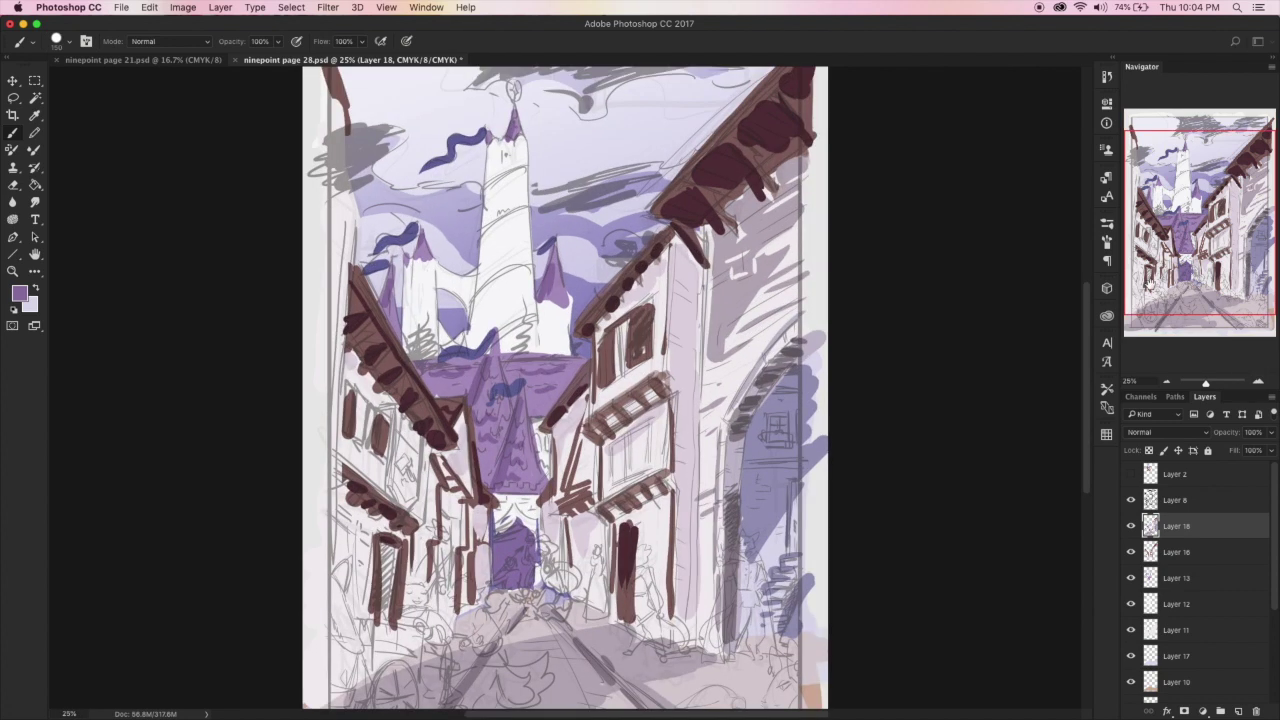
key(i)
click(770, 538)
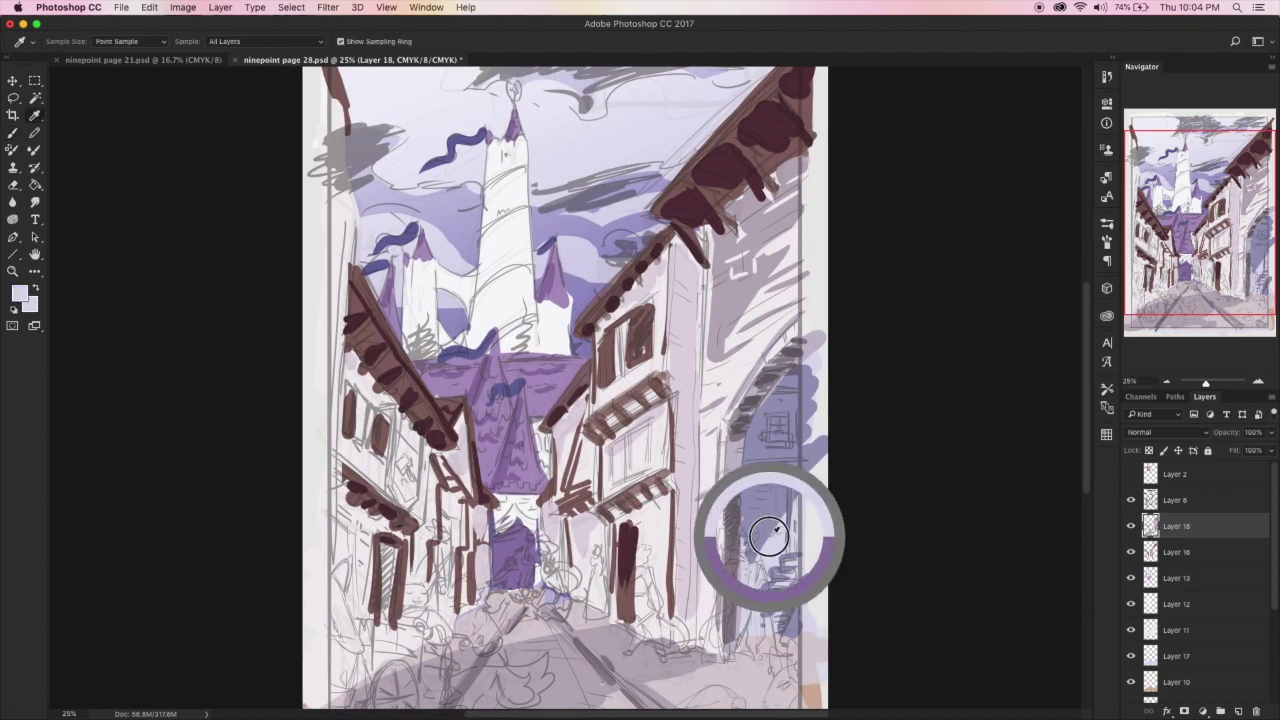
click(20, 293)
click(186, 374)
click(469, 339)
key(b)
mouse_move(499, 155)
mouse_down()
mouse_move(497, 278)
mouse_move(485, 255)
mouse_move(498, 307)
mouse_move(544, 340)
mouse_up()
mouse_move(437, 267)
mouse_down()
mouse_move(474, 354)
mouse_move(413, 328)
mouse_move(407, 338)
mouse_move(424, 305)
mouse_up()
mouse_move(543, 450)
mouse_down()
mouse_move(536, 425)
mouse_move(549, 457)
mouse_up()
drag(514, 246, 520, 192)
Shade the wall above the castle gate, sample the nearby colour and touch up the gate's surround
mouse_move(516, 503)
mouse_down()
mouse_move(498, 522)
mouse_move(536, 520)
mouse_move(541, 493)
mouse_move(506, 490)
mouse_move(537, 492)
mouse_up()
alt+click(545, 511)
mouse_move(498, 543)
mouse_down()
mouse_move(523, 529)
mouse_move(545, 585)
mouse_up()
Sample the sky's lavender, choose a deeper blue-violet and paint the hanging banner on the left-hand building
drag(1203, 264, 1199, 289)
click(35, 117)
click(424, 160)
click(20, 293)
click(212, 389)
click(469, 340)
click(13, 132)
drag(415, 340, 408, 418)
drag(413, 367, 427, 427)
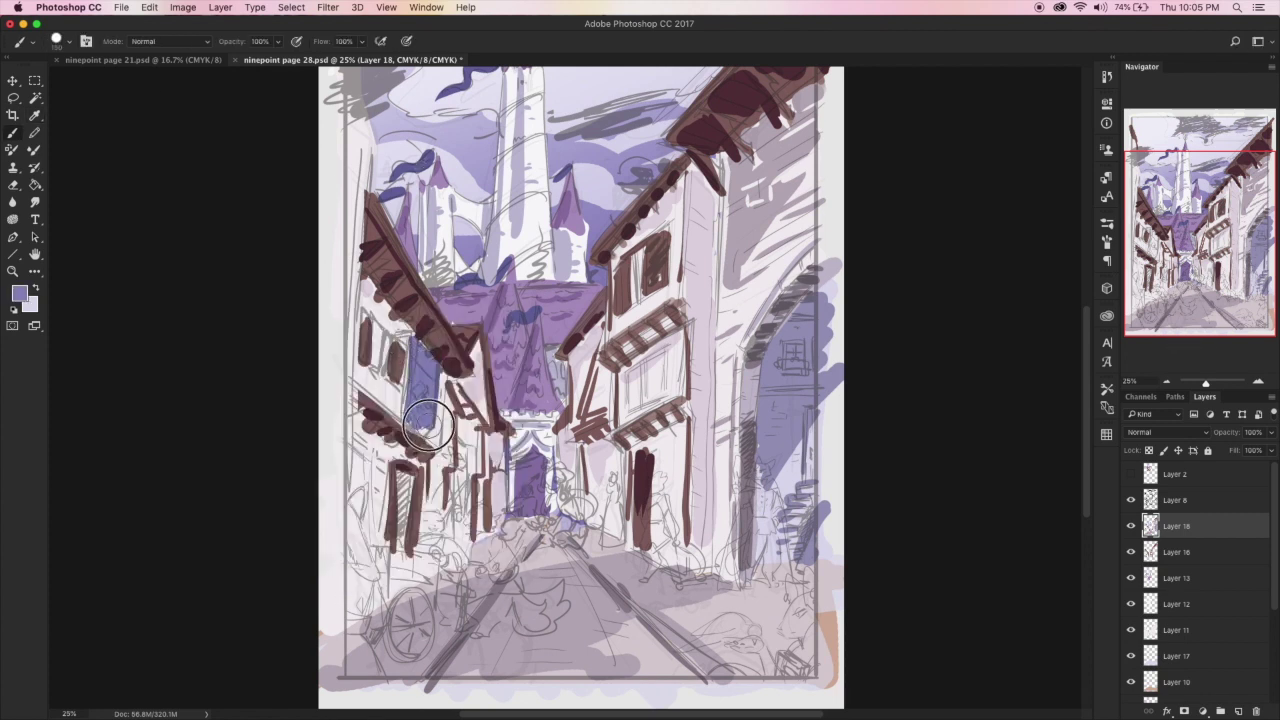
Sample the timber brown and paint the banner's pole and the left-hand building's window frames, eaves and door, undoing the last stroke
click(35, 117)
click(388, 272)
click(13, 132)
drag(397, 336, 434, 348)
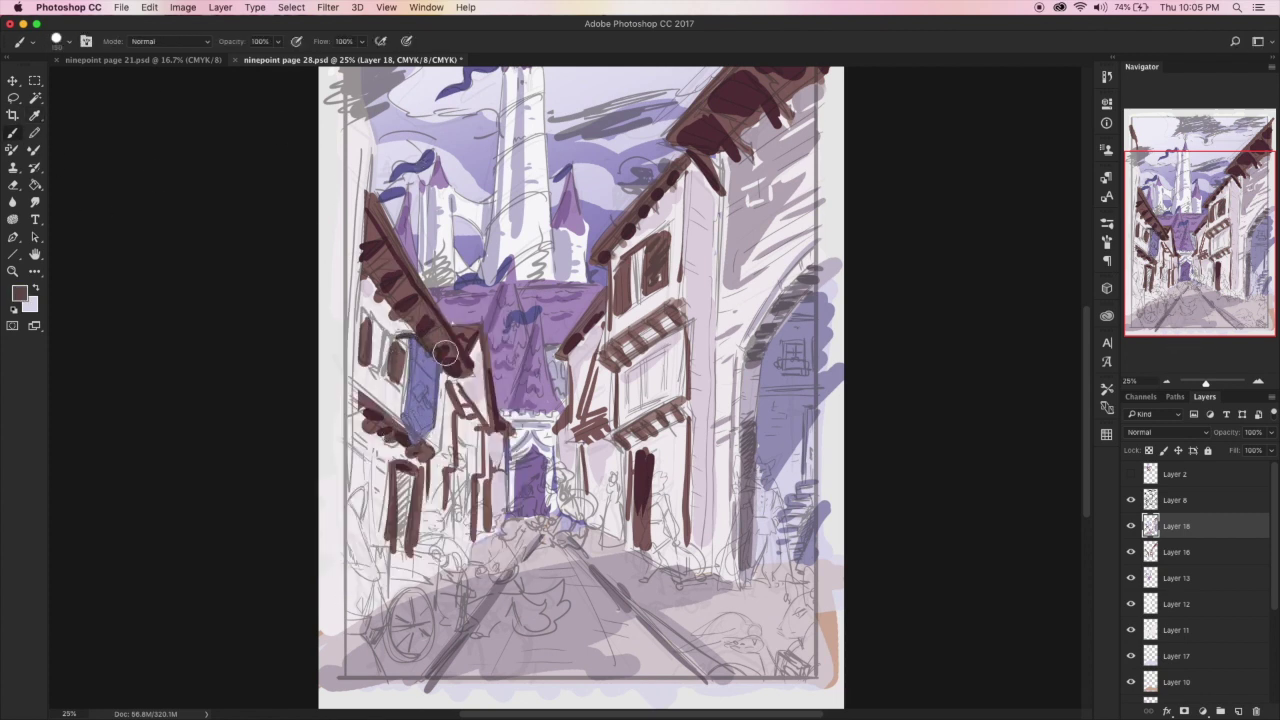
mouse_move(364, 366)
mouse_down()
mouse_move(394, 382)
mouse_move(360, 310)
mouse_move(357, 414)
mouse_move(351, 400)
mouse_move(381, 435)
mouse_move(426, 452)
mouse_move(402, 550)
mouse_up()
drag(463, 431, 495, 518)
key(super+z)
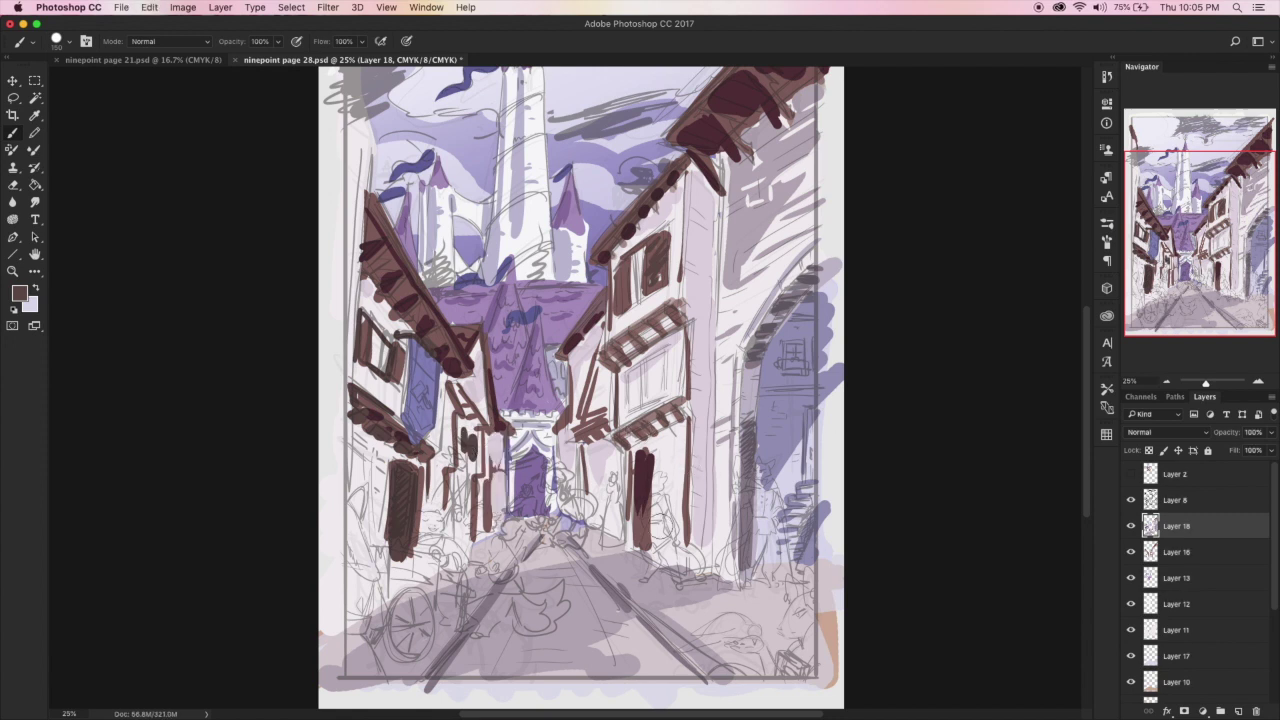
Sample the dark mauve of the street ruts and add cobble marks to the far end and right-hand edge of the street
alt+click(488, 606)
drag(661, 588, 732, 588)
drag(537, 566, 606, 595)
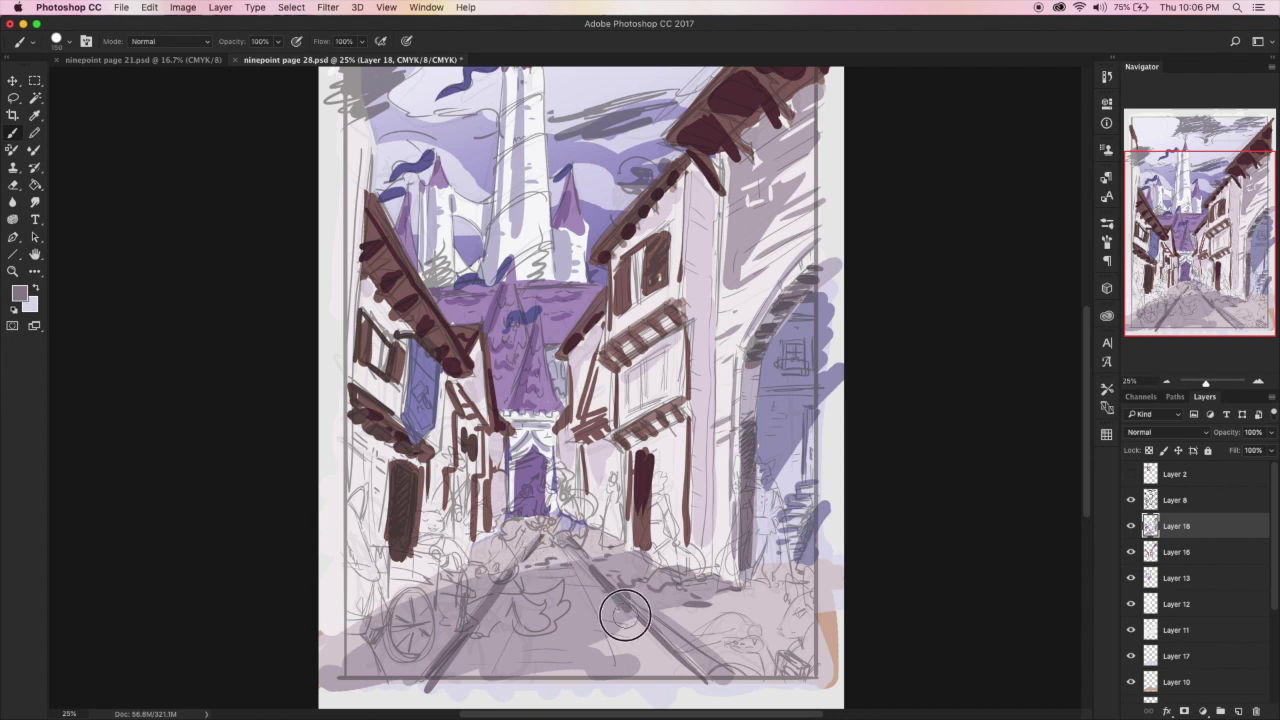
drag(506, 538, 526, 534)
mouse_move(502, 554)
mouse_down()
mouse_move(521, 545)
mouse_move(490, 537)
mouse_move(524, 549)
mouse_up()
Shade the cart wheel, add dark mauve cobble marks across the foreground up to the arch base and save the file
mouse_move(402, 634)
mouse_down()
mouse_move(424, 642)
mouse_move(402, 661)
mouse_up()
drag(391, 659, 367, 660)
drag(476, 658, 507, 651)
mouse_move(513, 657)
mouse_down()
mouse_move(706, 656)
mouse_move(801, 594)
mouse_move(751, 571)
mouse_move(800, 580)
mouse_up()
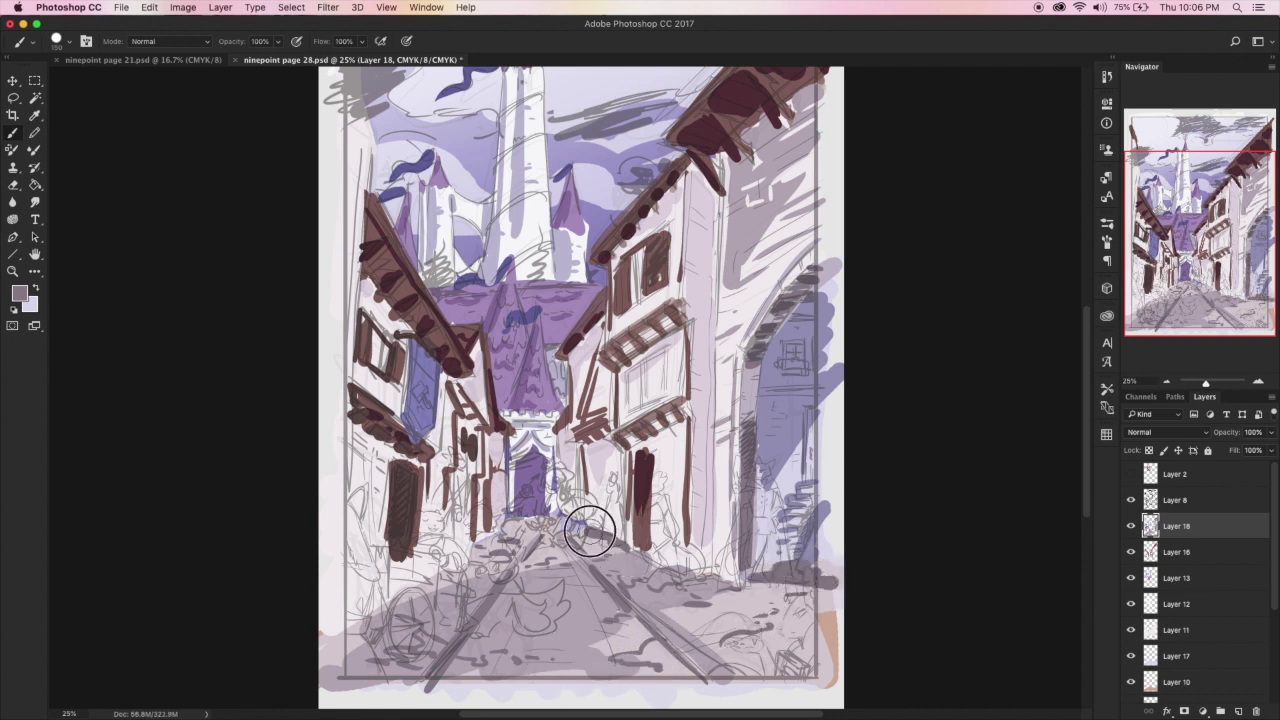
key(ctrl+s)
Choose a darker purple than #8b71a0 and paint shadows on the castle roofs, gate spire and doorway
click(20, 292)
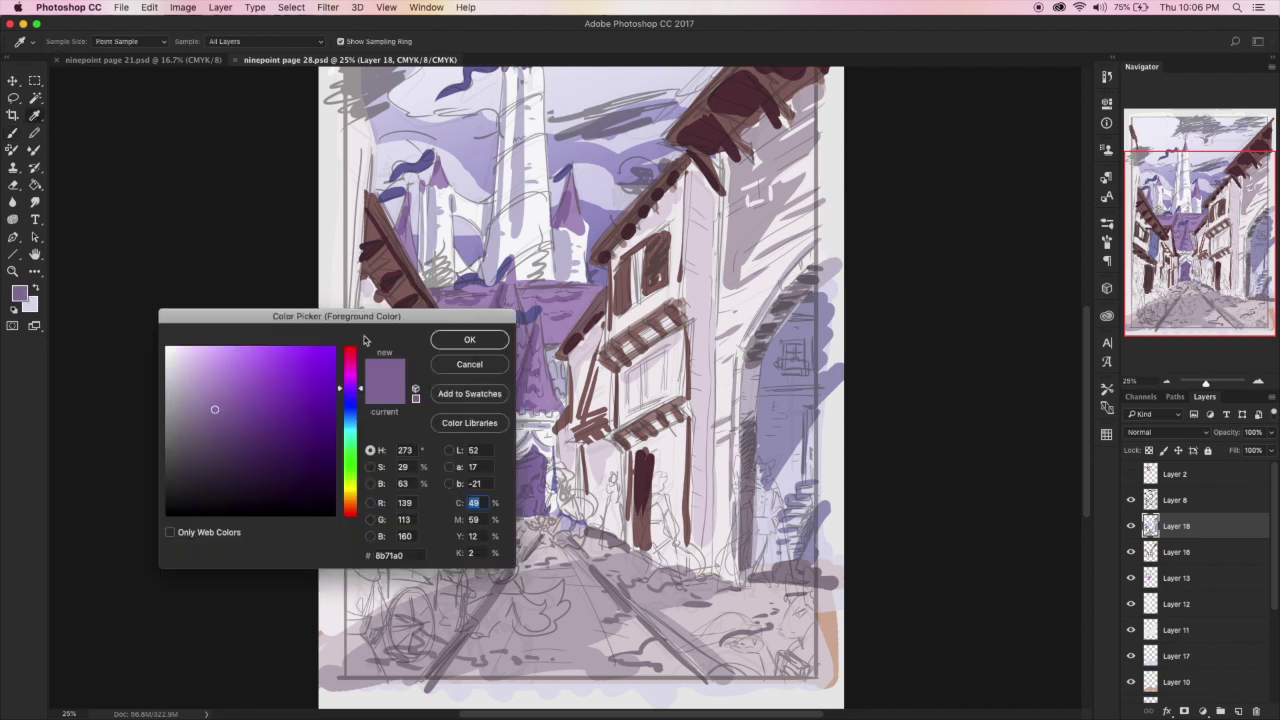
click(242, 438)
click(469, 338)
mouse_move(499, 292)
mouse_down()
mouse_move(482, 340)
mouse_move(515, 418)
mouse_move(508, 401)
mouse_up()
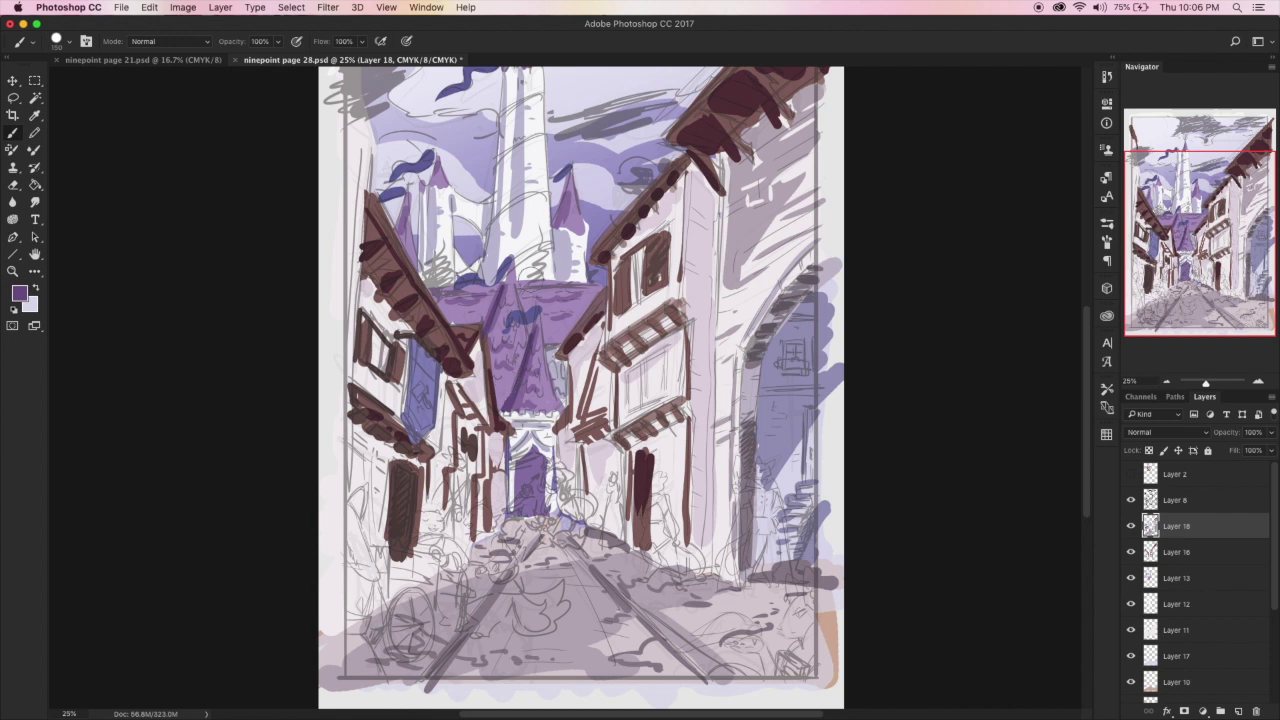
mouse_move(500, 286)
mouse_down()
mouse_move(482, 294)
mouse_move(527, 280)
mouse_move(507, 294)
mouse_up()
drag(504, 340, 520, 362)
drag(536, 456, 530, 494)
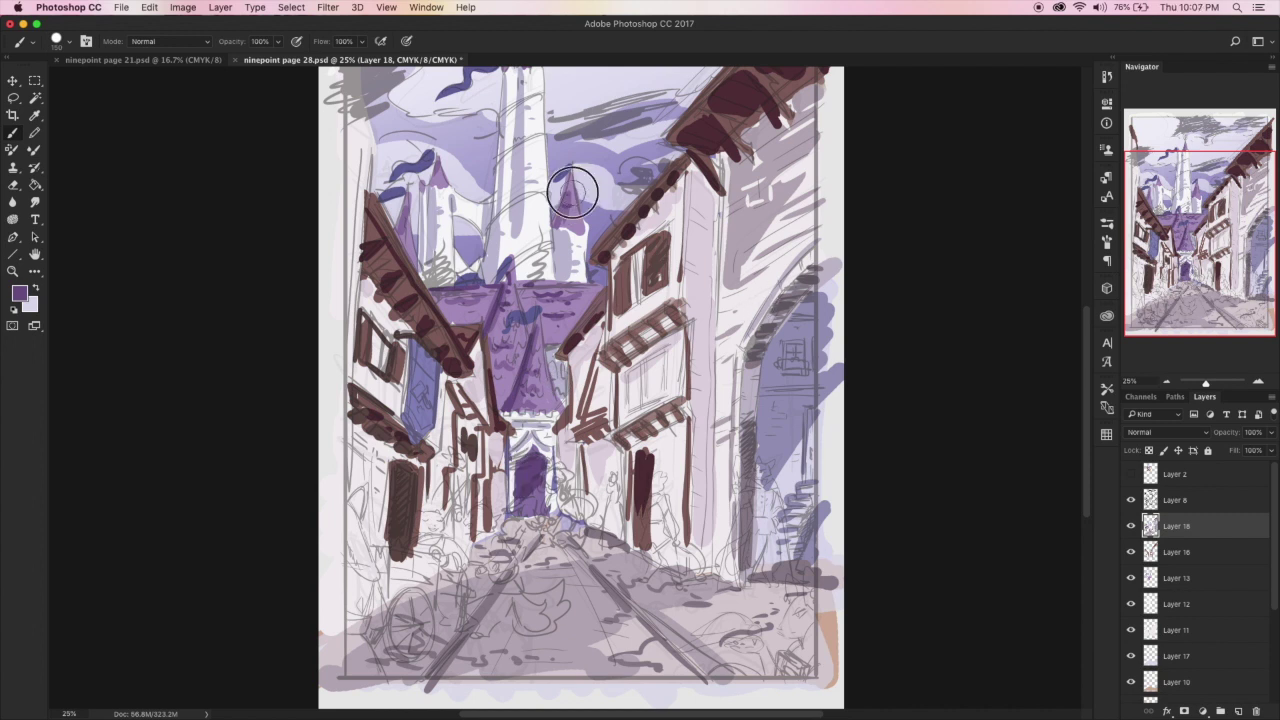
Choose a yellow, paint the ornament on top of the tallest castle tower and save the file
scroll(578, 388, up, 5)
key(i)
click(432, 285)
click(20, 293)
click(357, 490)
click(236, 368)
key(Return)
key(b)
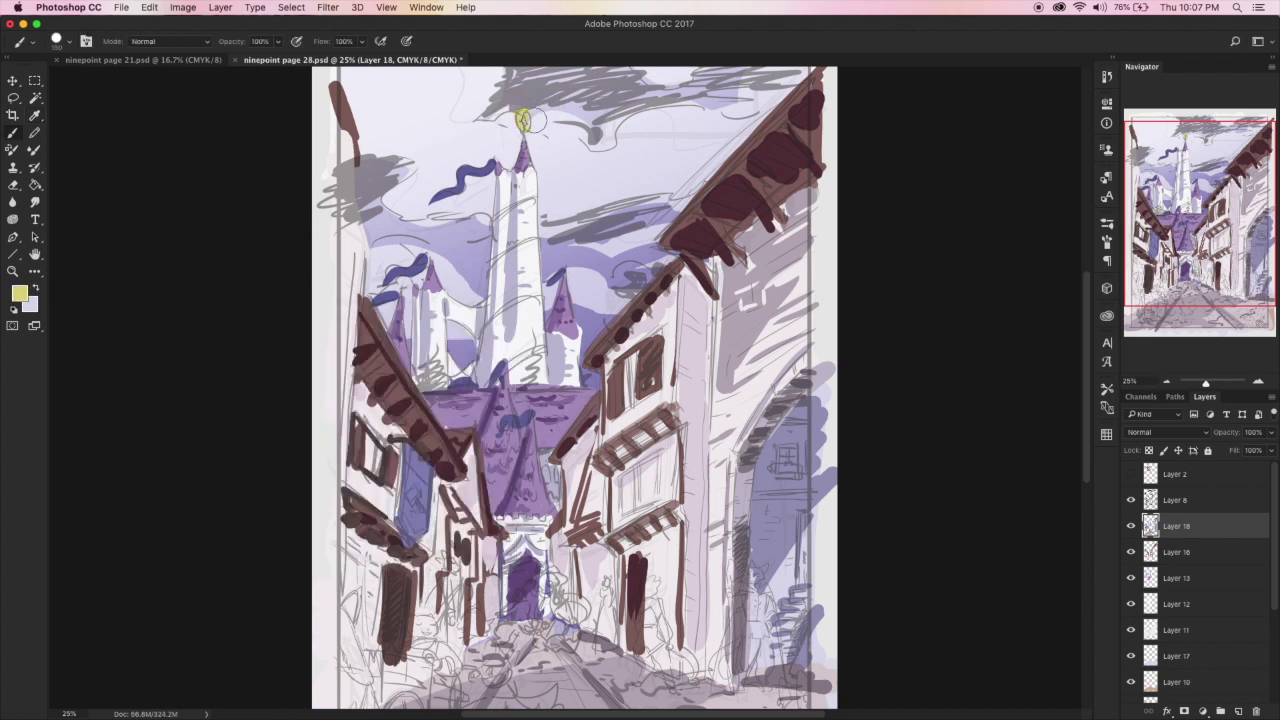
click(1166, 381)
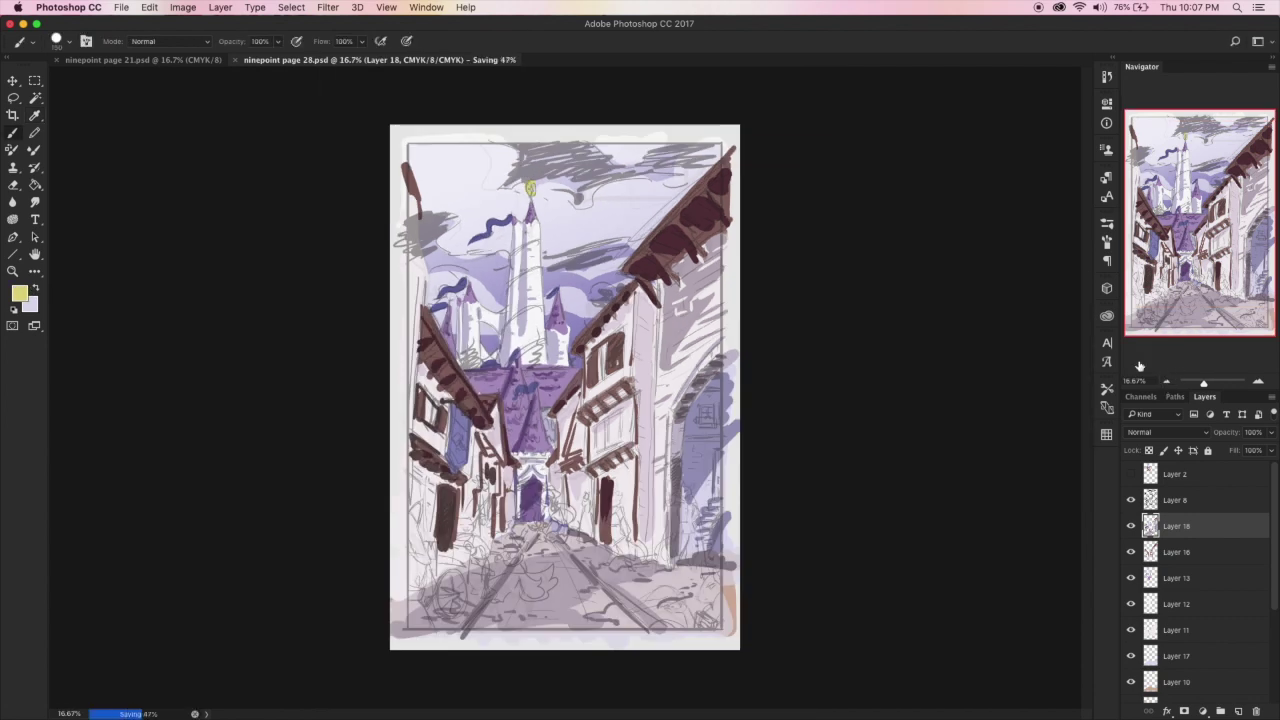
Sample the reddish brown of the timber and paint the frame of the lower window on the right-hand house
click(35, 98)
click(35, 115)
click(433, 373)
key(b)
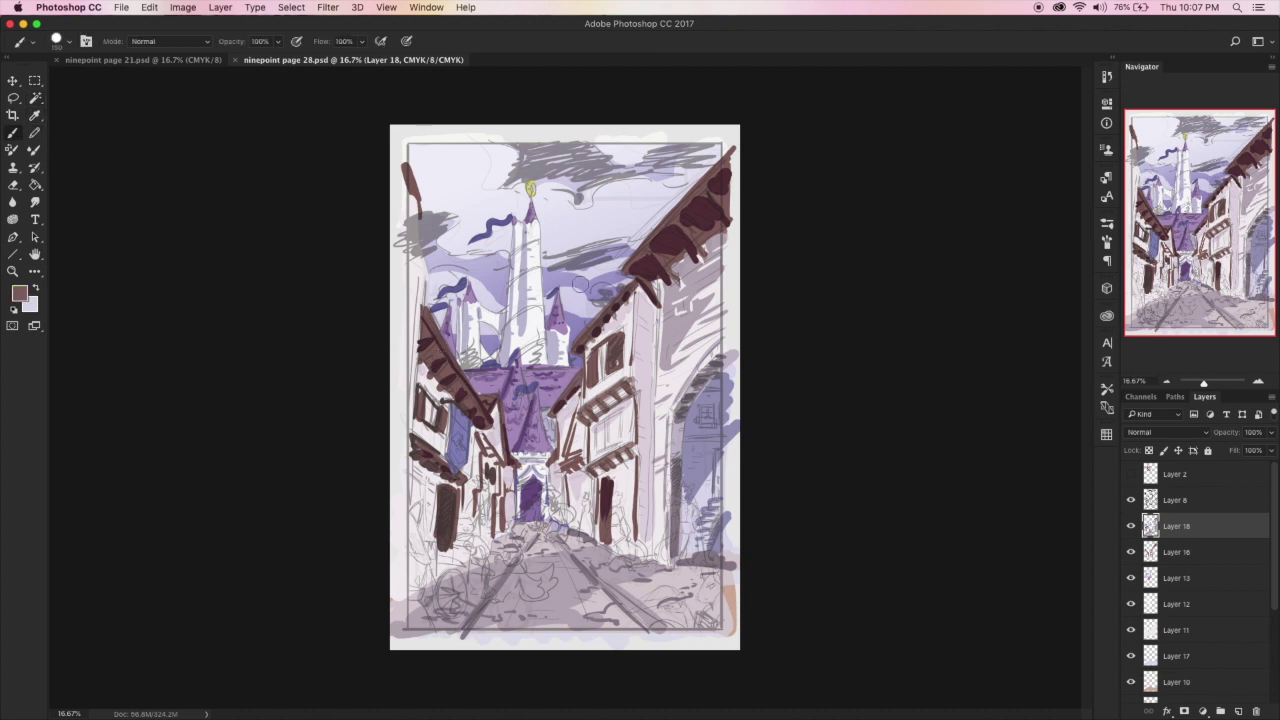
drag(598, 421, 598, 445)
drag(620, 417, 609, 442)
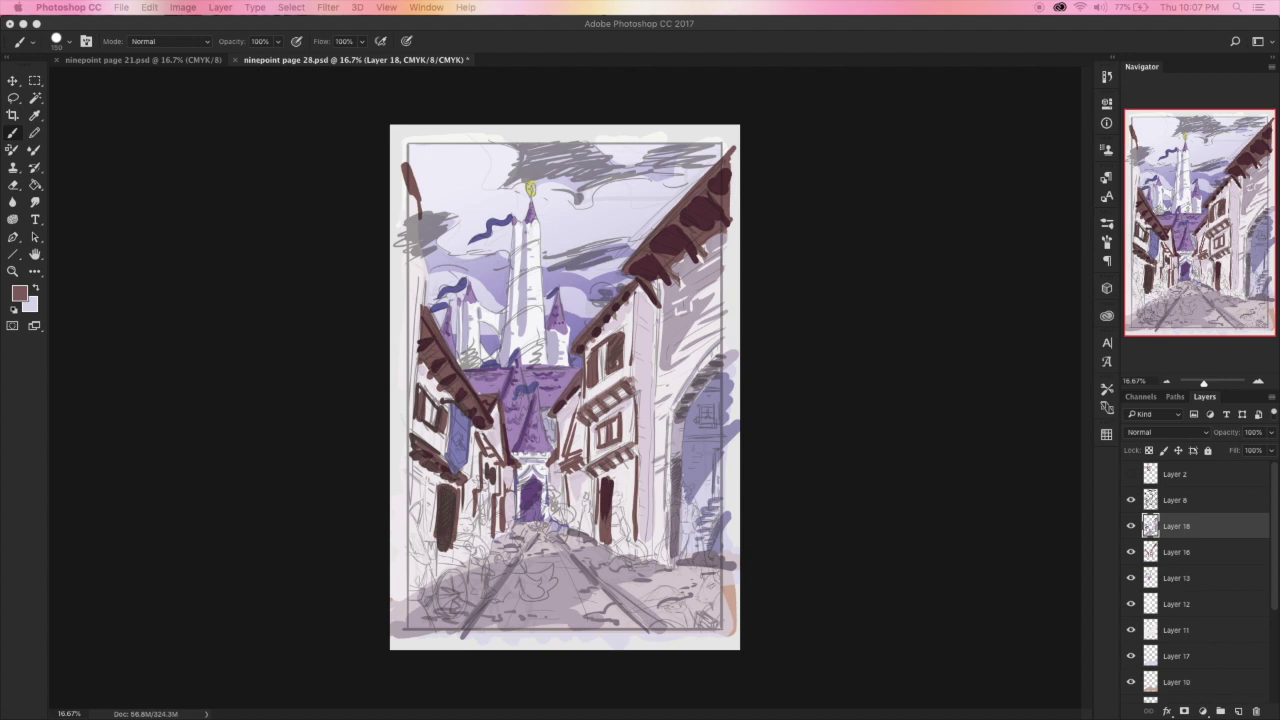
Check the lower layers by switching their visibility off and on, make Layer 11 active and get the Eraser ready
click(38, 114)
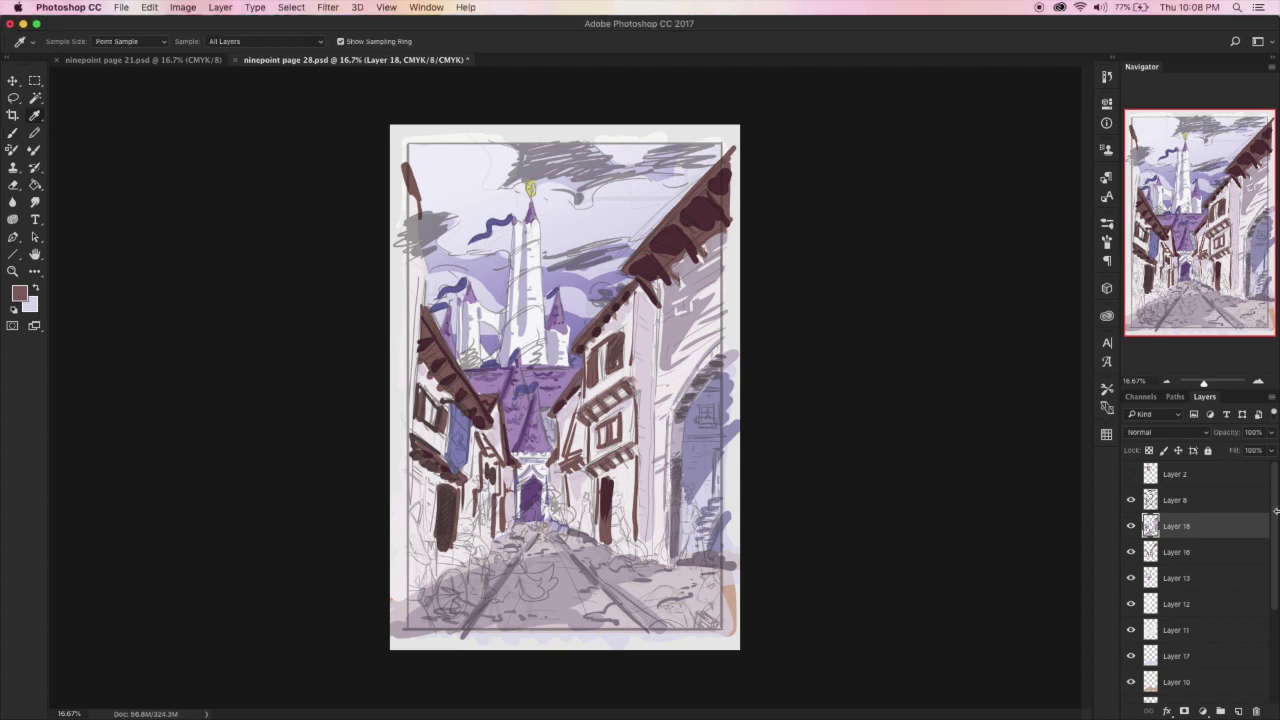
drag(1274, 503, 1273, 590)
click(1178, 658)
click(1206, 610)
click(1132, 606)
click(1132, 606)
click(1158, 581)
click(1133, 581)
click(1133, 581)
click(1136, 527)
click(1136, 527)
click(1137, 527)
click(1137, 527)
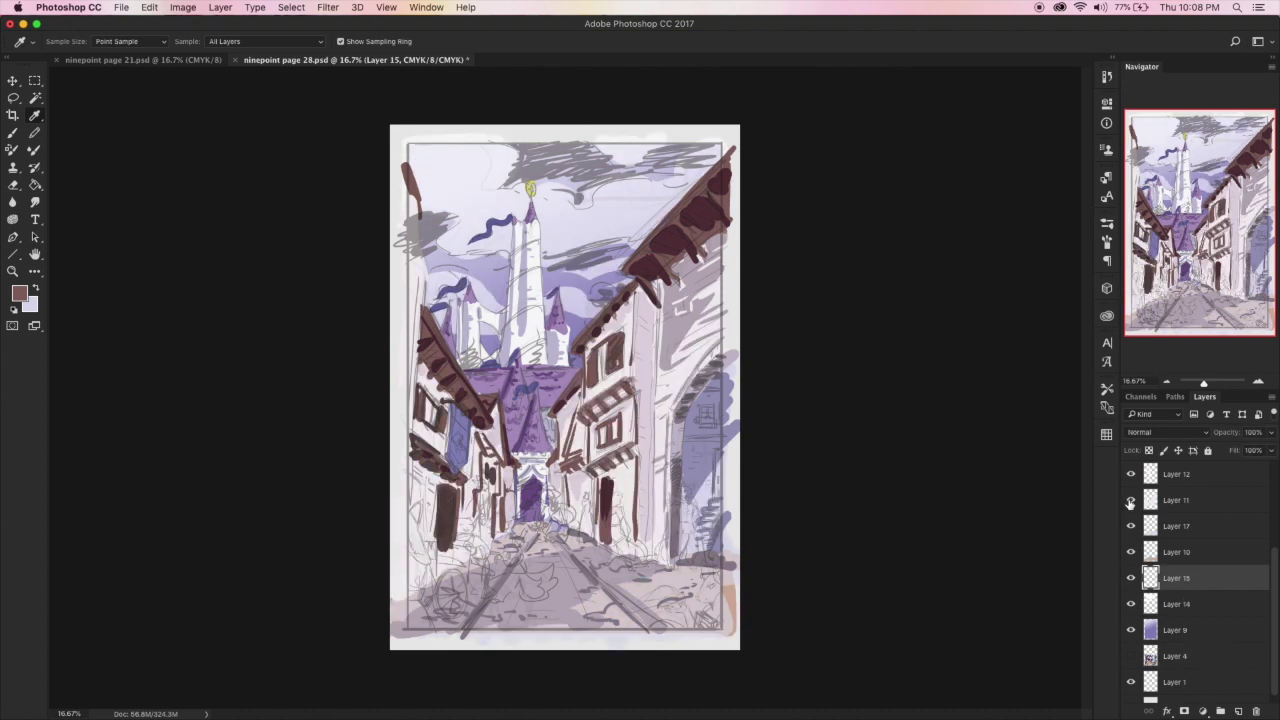
click(1182, 502)
key(e)
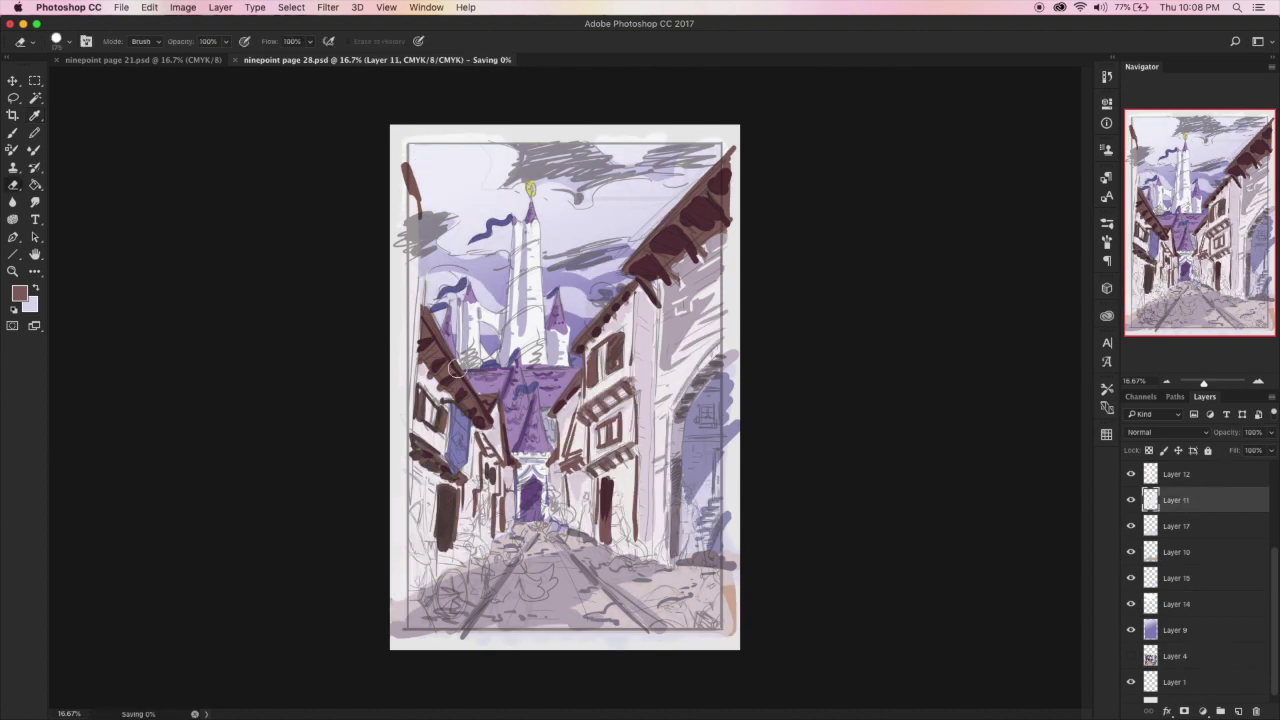
Hide and show the line sketch on Layer 8 to review the colours of the whole page, and save the file
click(1167, 383)
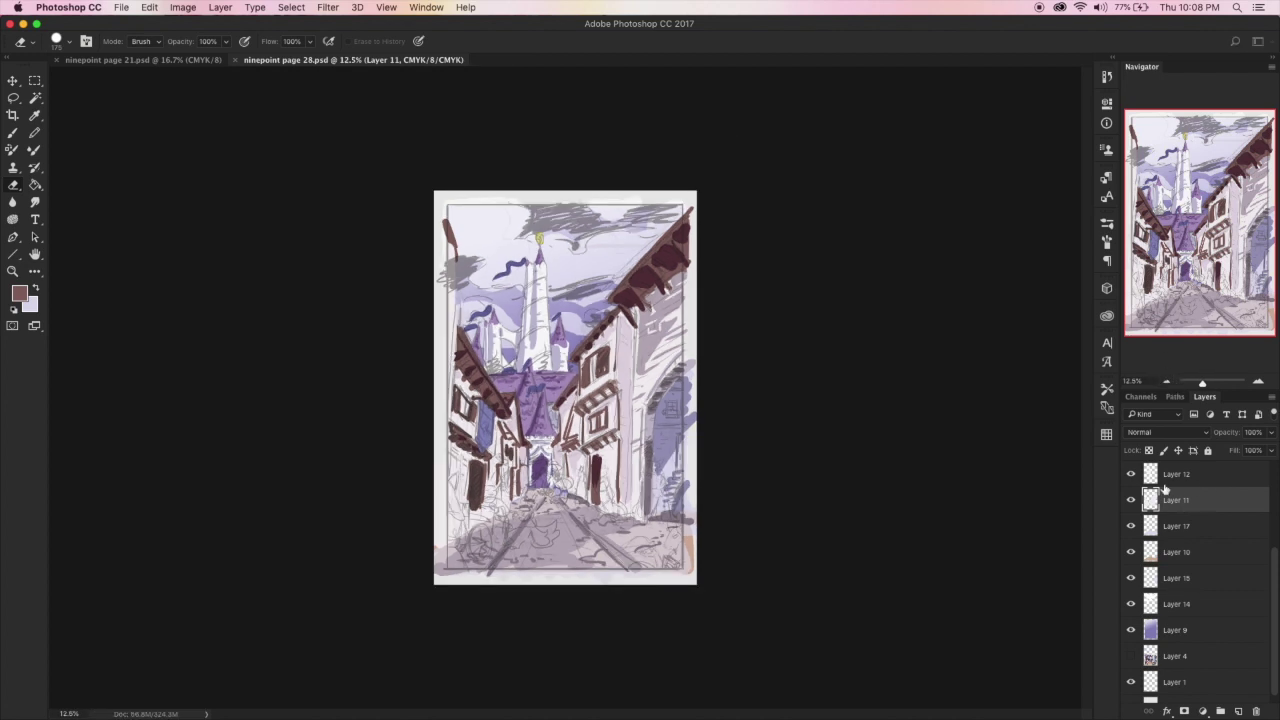
scroll(1178, 496, up, 3)
click(1131, 500)
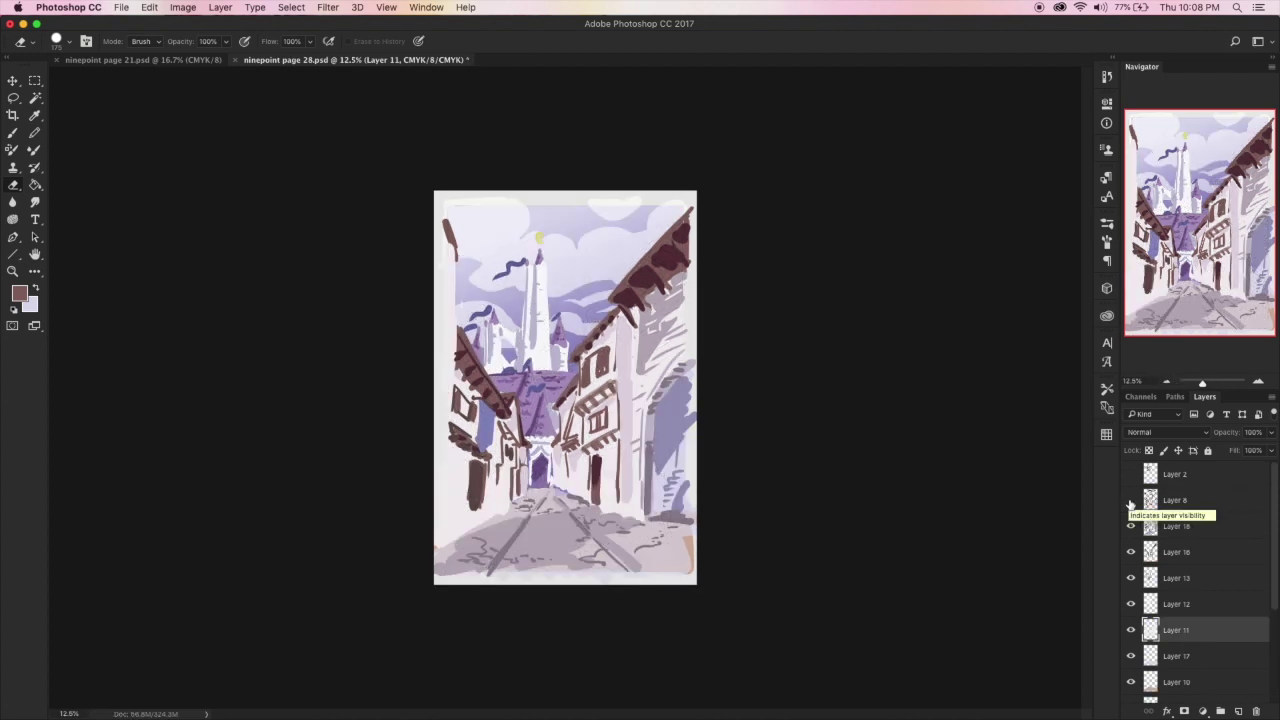
click(1131, 502)
click(1131, 502)
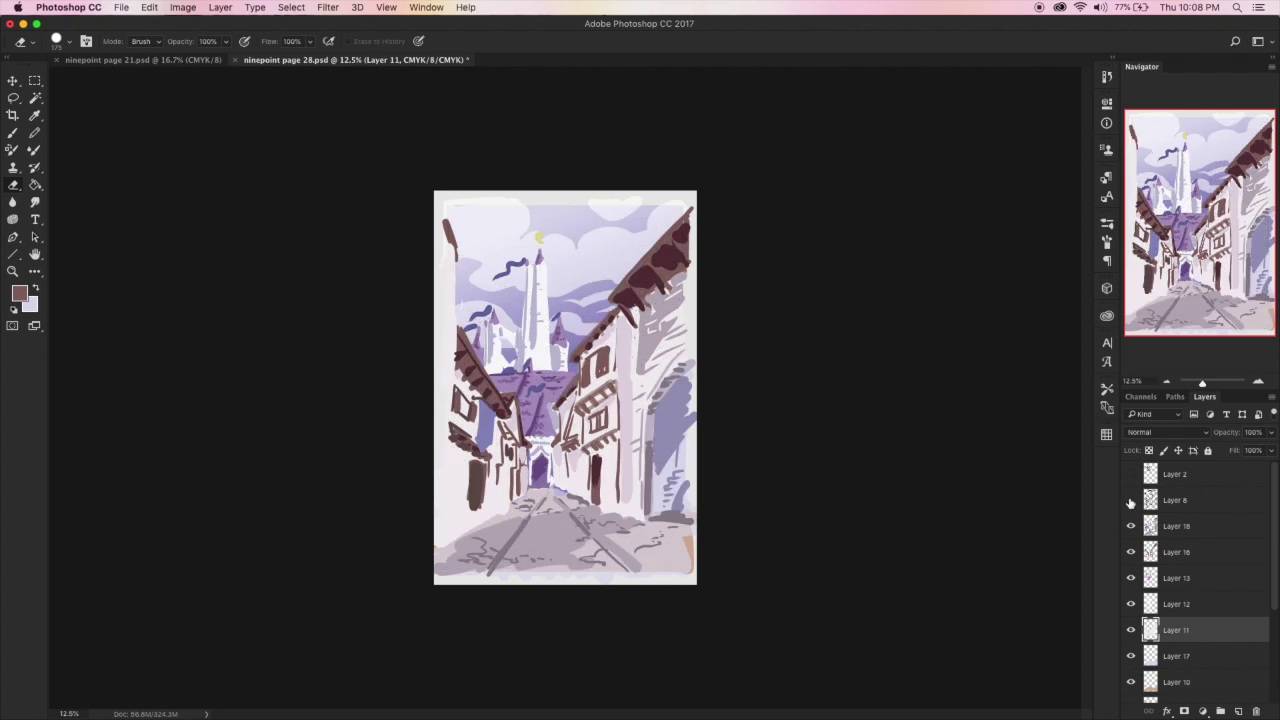
click(1131, 500)
key(super+s)
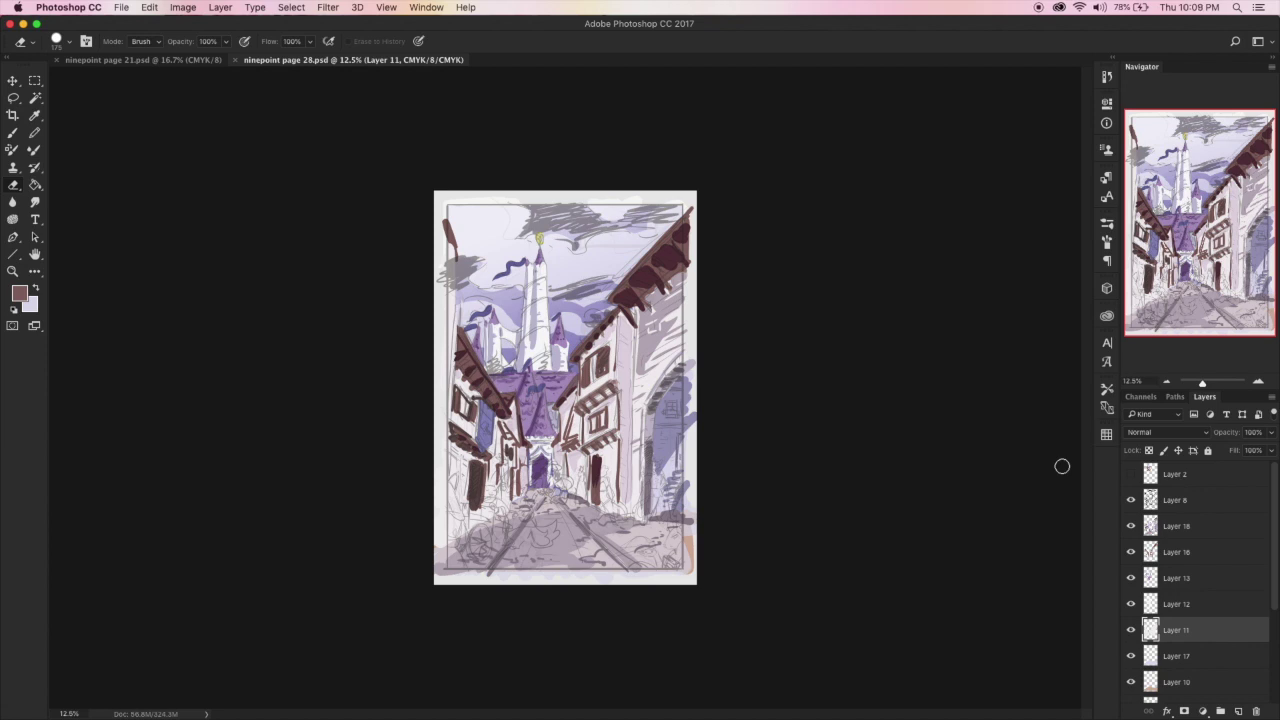
Sample pale mauve tones from the walls and paint soft shading on the left-hand house's walls on Layer 11
click(1257, 381)
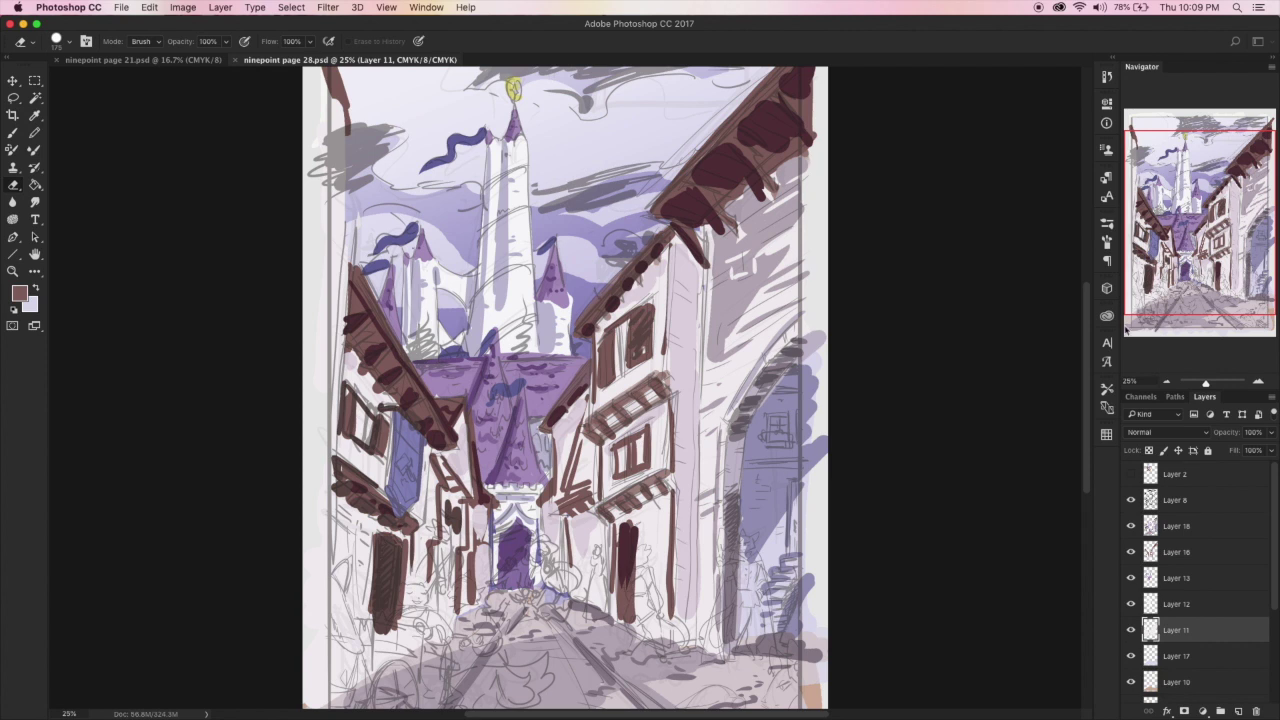
drag(1127, 328, 1118, 350)
key(b)
alt+click(720, 275)
drag(459, 452, 455, 487)
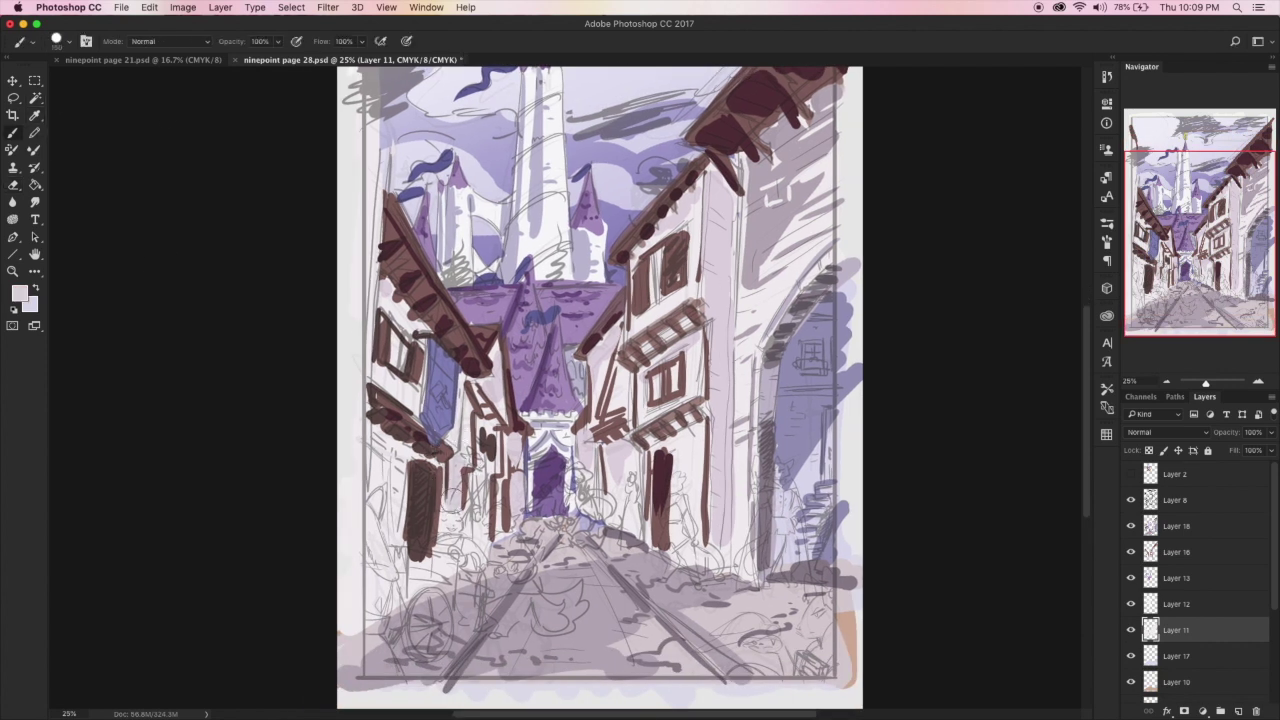
alt+click(476, 480)
alt+click(490, 492)
alt+click(430, 577)
mouse_move(440, 516)
mouse_down()
mouse_move(435, 550)
mouse_move(439, 526)
mouse_up()
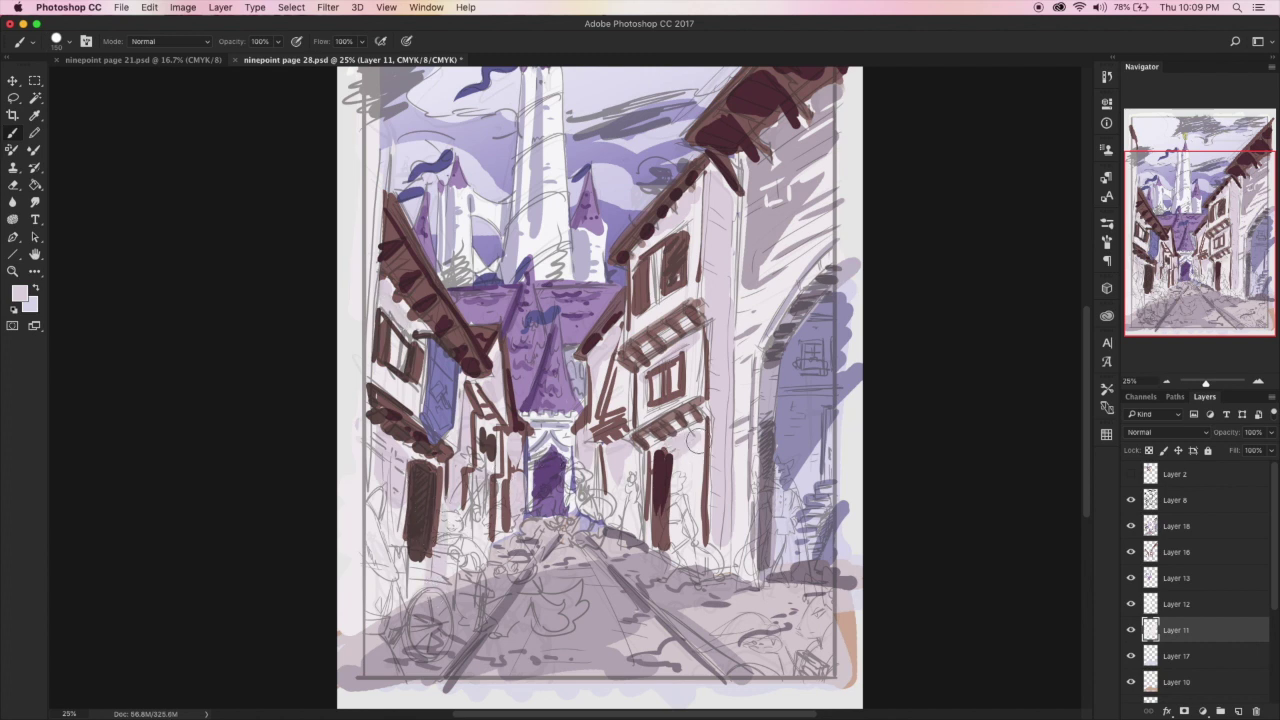
Sample the right-hand house's wall tone, shade its lower wall near the dark door and save the file
alt+click(634, 477)
drag(608, 509, 604, 518)
key(super+s)
click(1176, 218)
click(34, 112)
key(b)
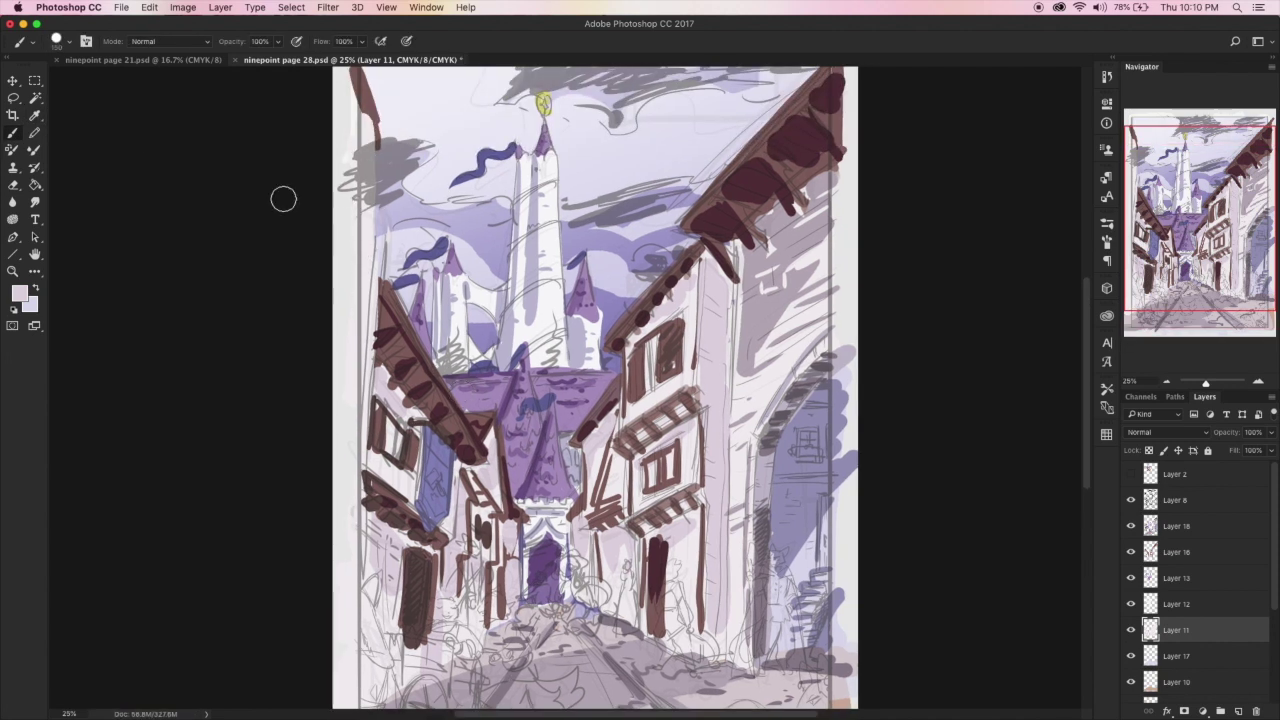
Make Layer 18 active, brush pale mauve shading onto the near wall at the page's left edge and save the file
key(i)
click(1262, 519)
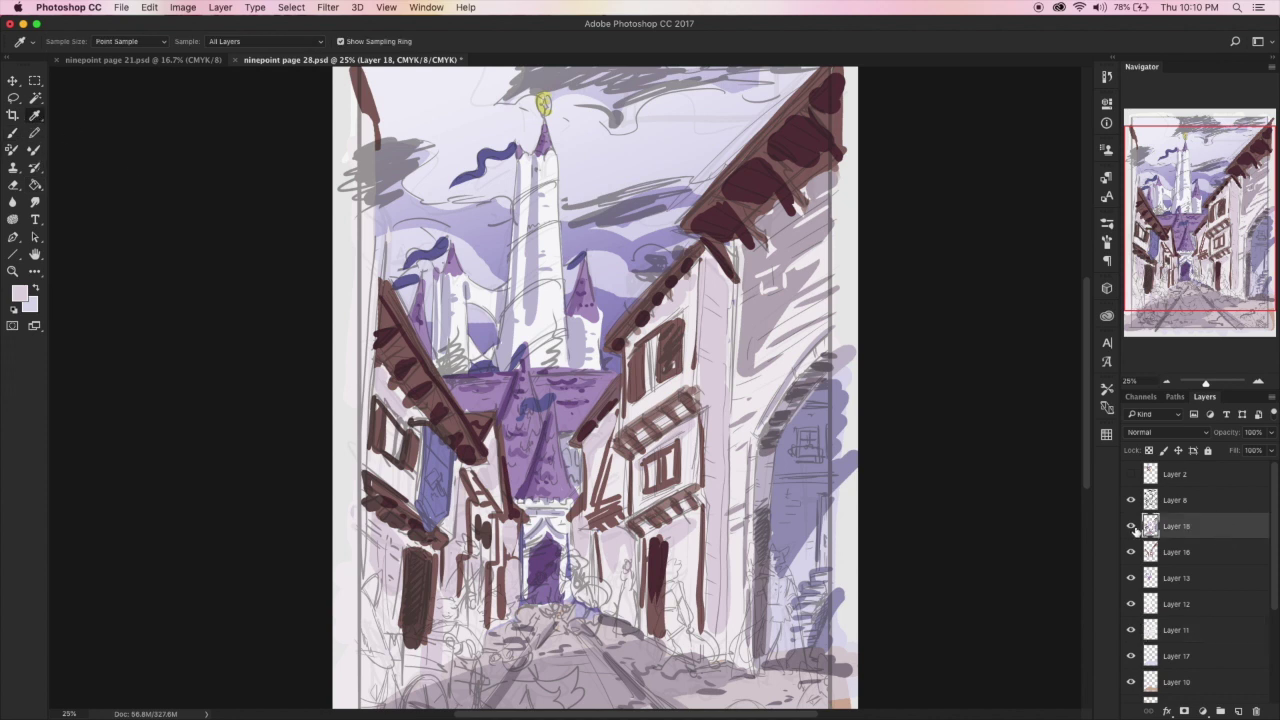
key(b)
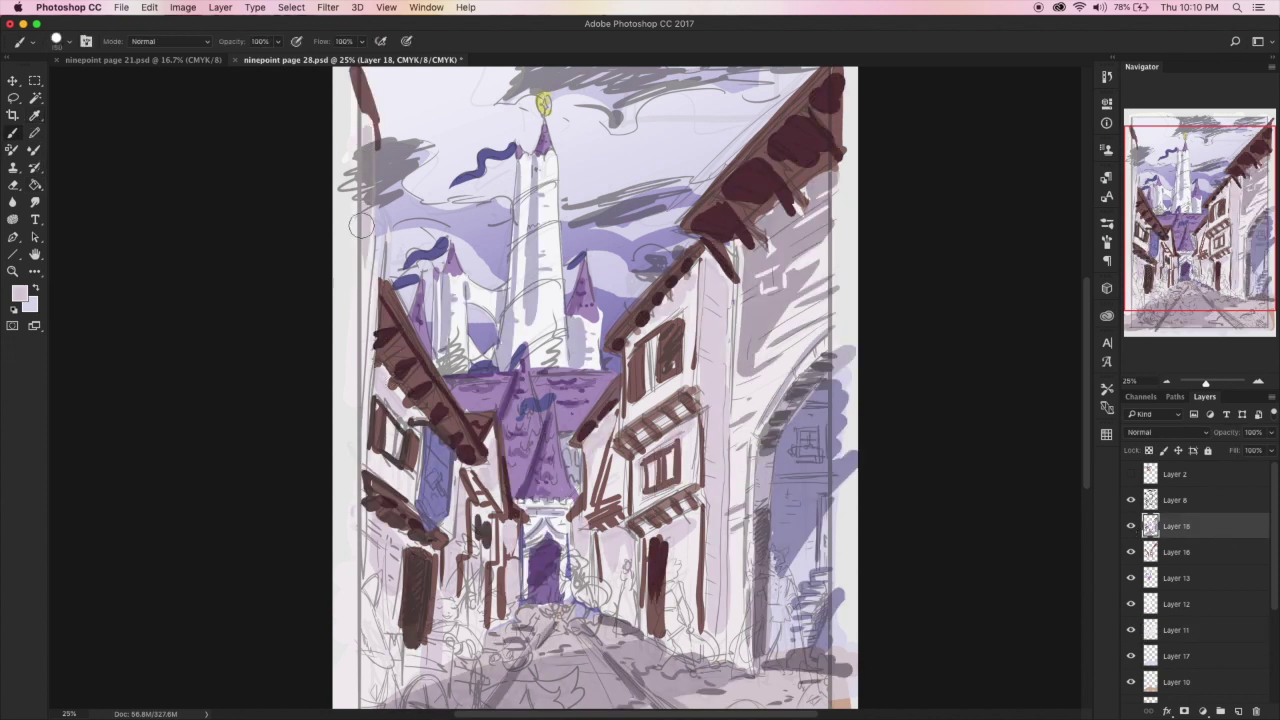
key(super+s)
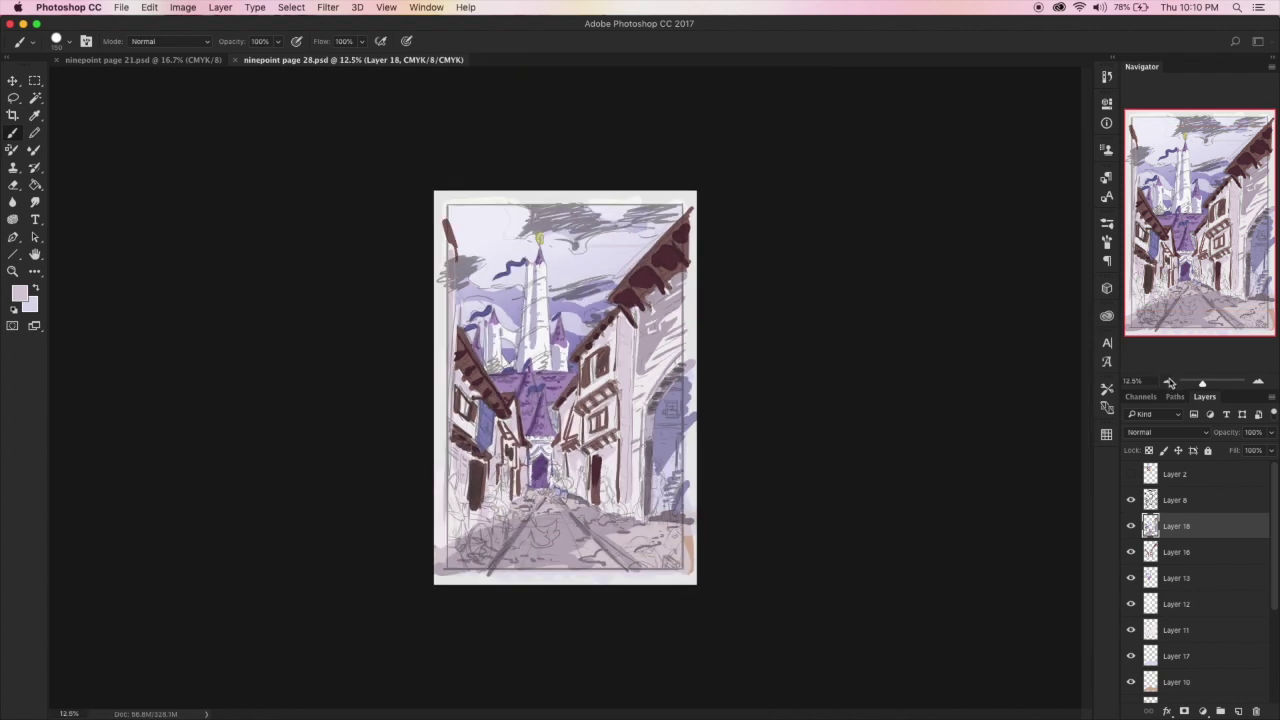
Sample the blue inside the archway, choose a darker shade and try it on the window within the arch
click(1167, 382)
click(1260, 382)
click(1260, 382)
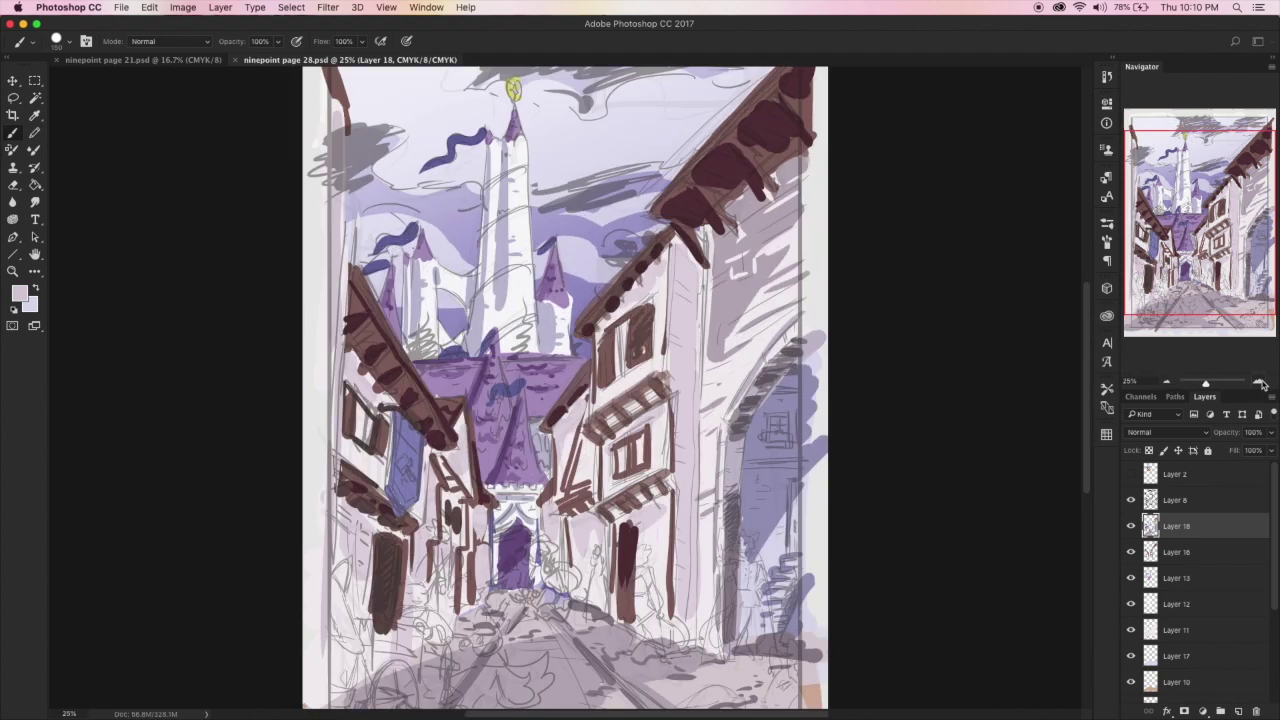
key(i)
click(770, 439)
click(20, 293)
click(351, 380)
click(191, 428)
click(470, 340)
key(b)
drag(767, 416, 768, 446)
Resample the archway's blue, choose another darker shade and repaint the window's upright with it
key(i)
click(19, 293)
click(762, 472)
click(222, 428)
key(Return)
drag(768, 418, 768, 440)
Shift the colour's hue to a dark purple, paint the archway's window frame, beam and dark recesses, and save the file
click(20, 293)
drag(356, 401, 357, 393)
click(469, 340)
mouse_move(767, 417)
mouse_down()
mouse_move(768, 442)
mouse_move(786, 436)
mouse_up()
drag(798, 485, 793, 552)
drag(804, 461, 752, 465)
drag(786, 388, 800, 384)
drag(762, 442, 792, 442)
mouse_move(795, 588)
mouse_down()
mouse_move(808, 625)
mouse_move(813, 570)
mouse_move(798, 584)
mouse_up()
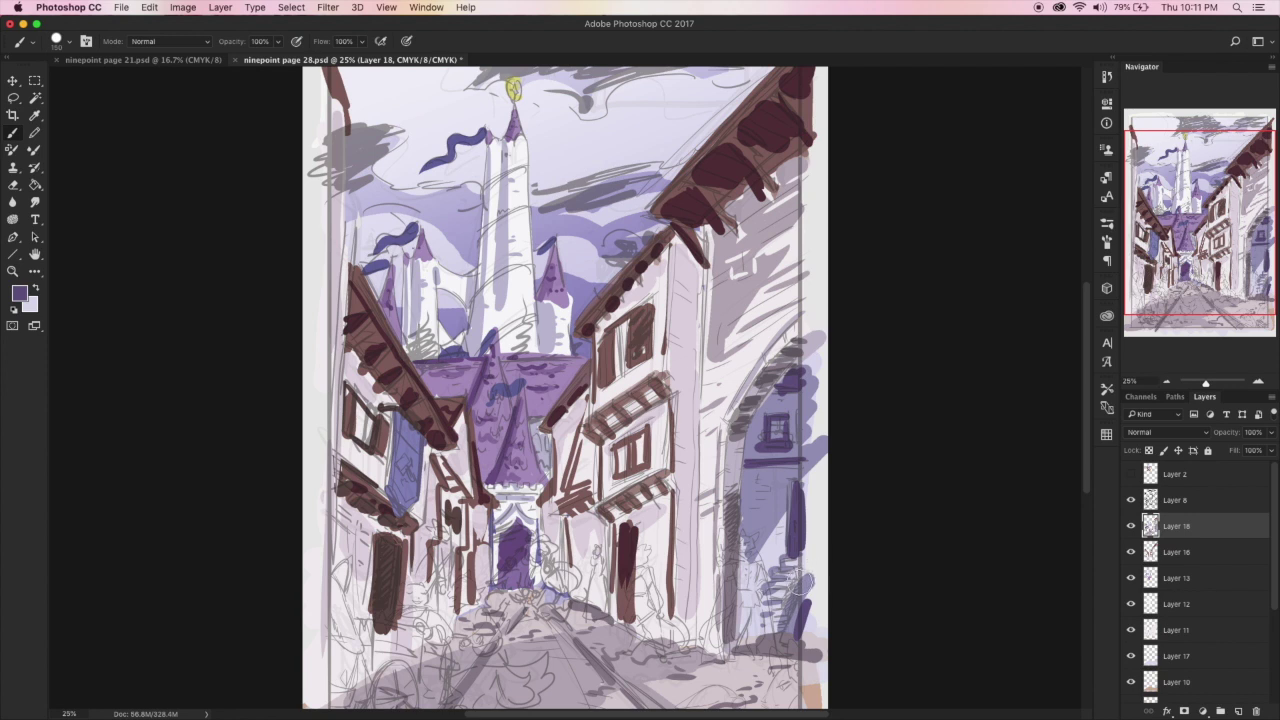
key(super+s)
Choose #c6b6c6 from the right-hand house's side wall tone, paint shading marks down that wall and save the file
click(34, 116)
click(683, 308)
click(20, 293)
click(178, 384)
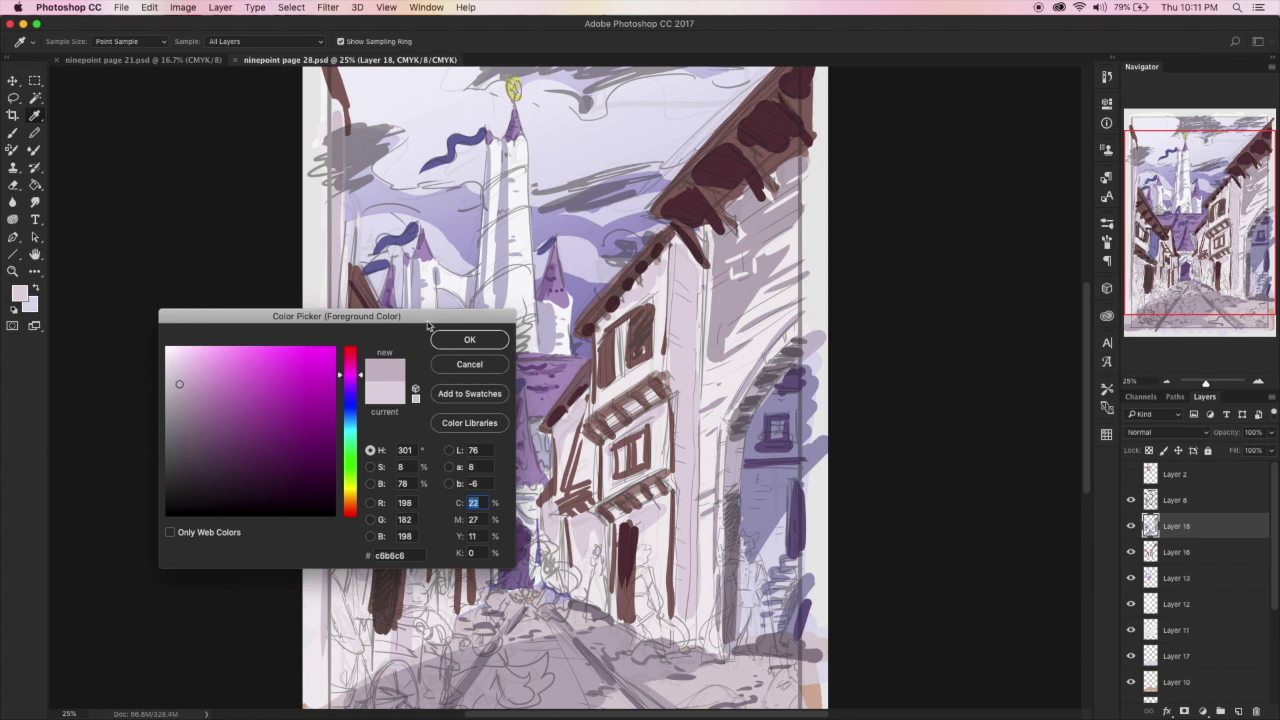
click(464, 338)
click(13, 132)
drag(679, 268, 692, 306)
drag(687, 386, 687, 465)
drag(686, 529, 694, 633)
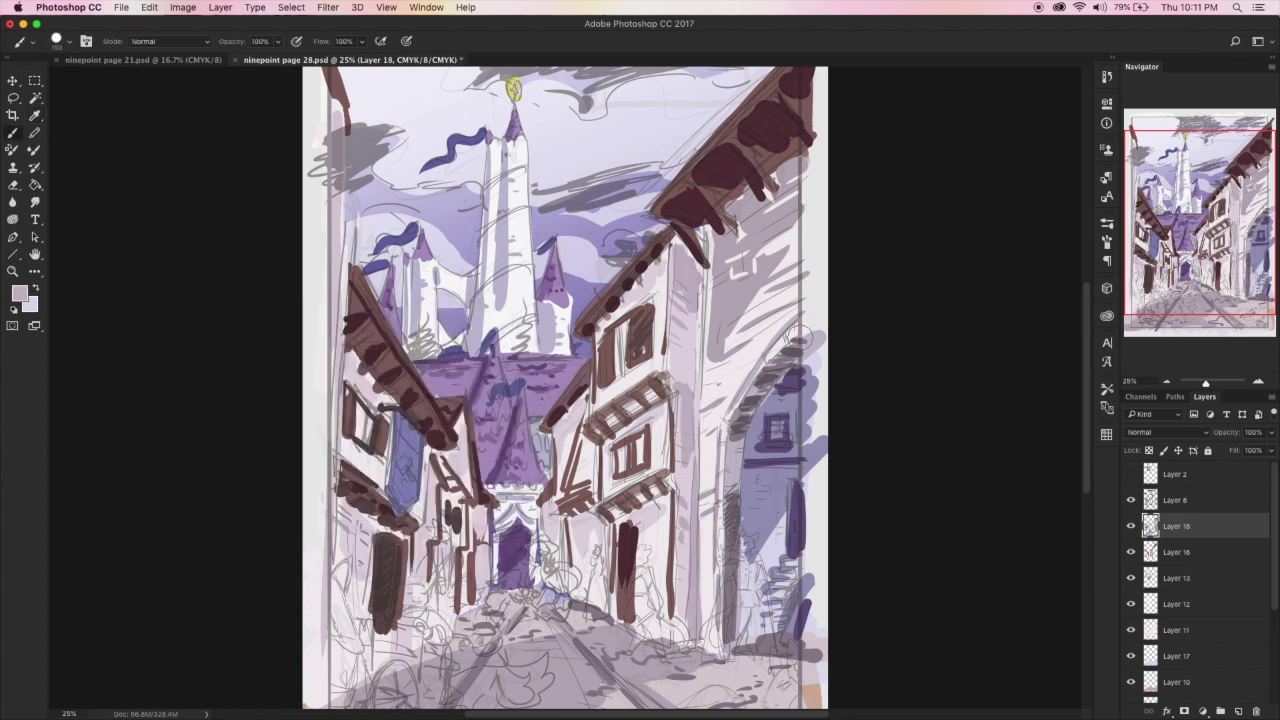
key(super+s)
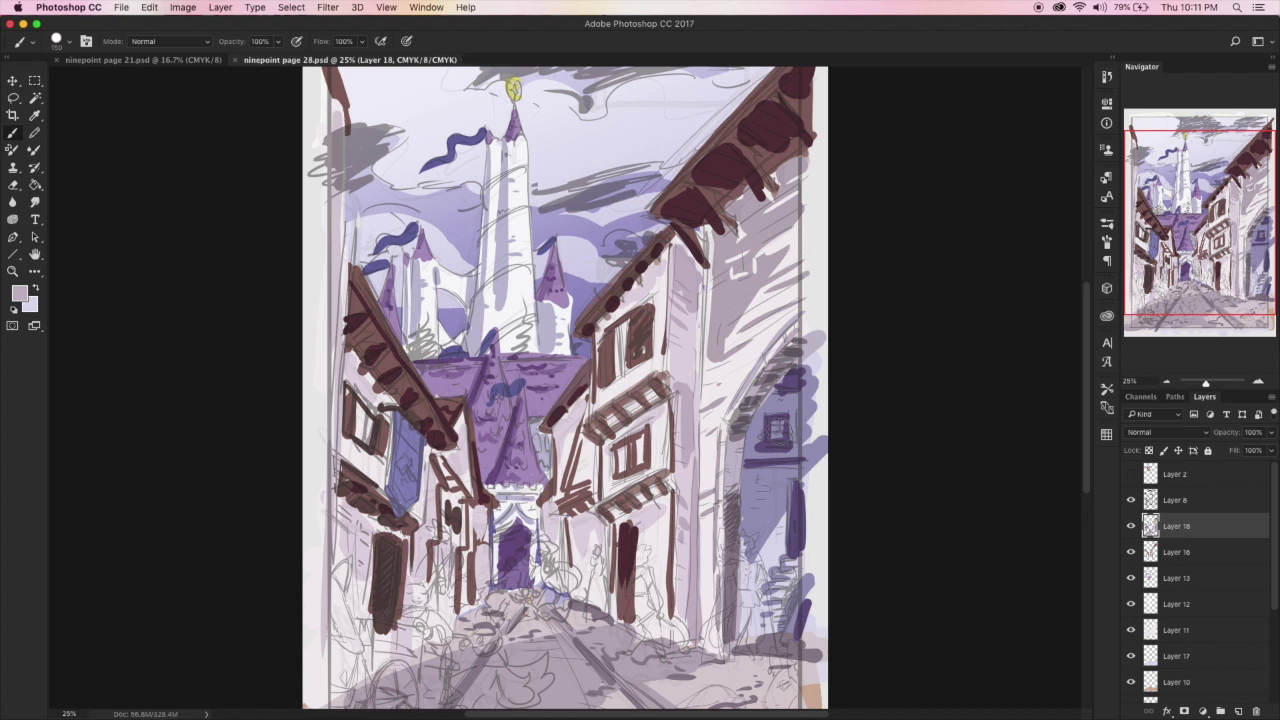